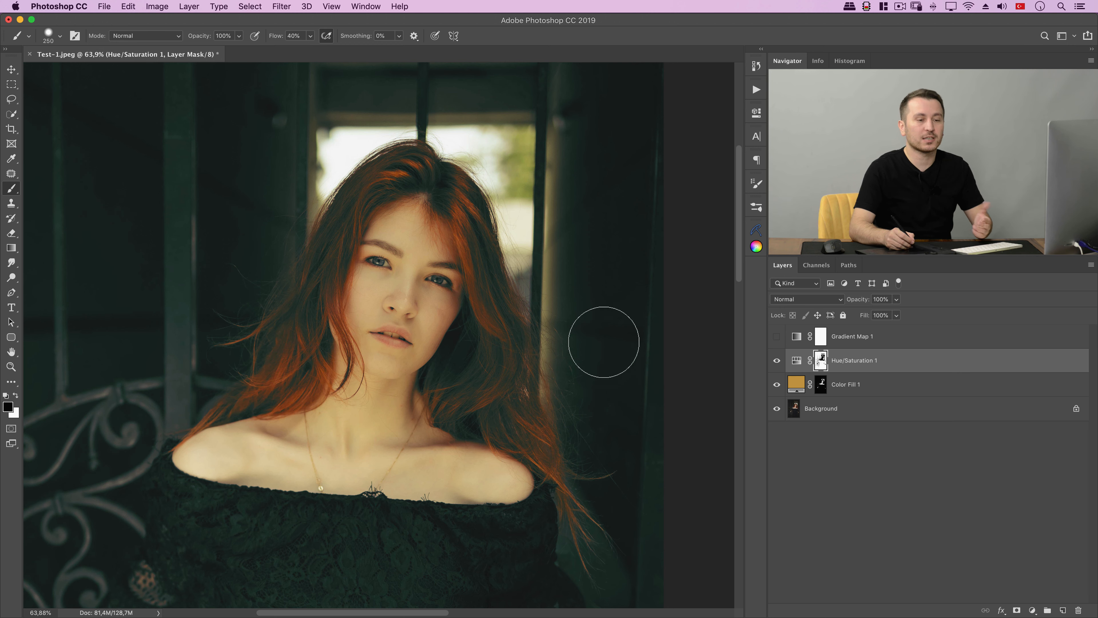
# - Paint black on the Hue/Saturation 1 mask over the hair along the left side of the face, using a soft 175–200 px brush
pyautogui.moveTo(583, 369); pyautogui.dragTo(614, 346)
pyautogui.press('[')
pyautogui.press('[')
pyautogui.press('[')
pyautogui.press('[')
pyautogui.press('[')
pyautogui.press('[')
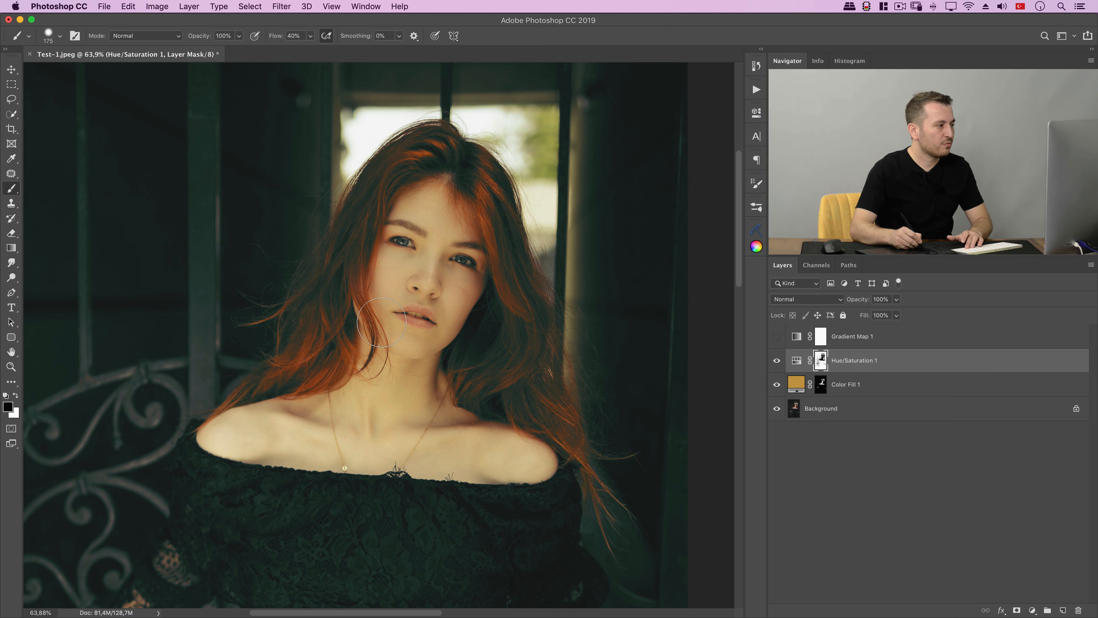
pyautogui.press(']')
pyautogui.press(']')
pyautogui.press(']')
pyautogui.press(']')
pyautogui.press(']')
pyautogui.press(']')
pyautogui.press(']')
pyautogui.press('[')
pyautogui.press('[')
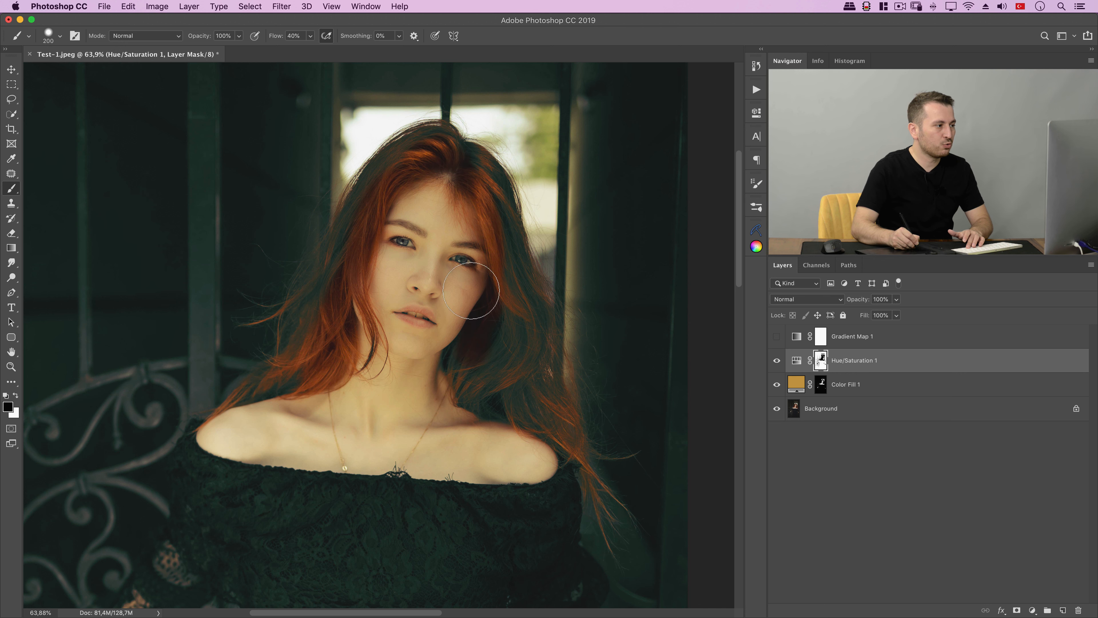
# - Mask out the Hue/Saturation tint from the crown and the hair right of the face with a 150–200 px brush
pyautogui.press('[')
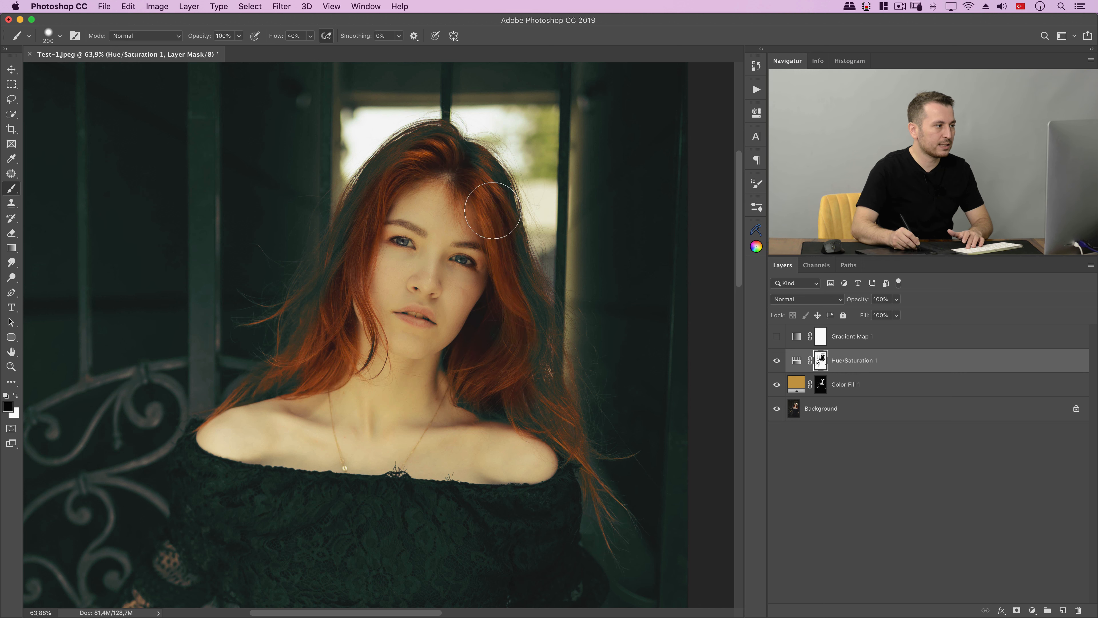
pyautogui.press('[')
pyautogui.press('[')
pyautogui.press('[')
pyautogui.press(']')
pyautogui.moveTo(369, 228); pyautogui.dragTo(394, 221)
pyautogui.moveTo(438, 190)
pyautogui.mouseDown()
pyautogui.moveTo(480, 182)
pyautogui.moveTo(405, 207)
pyautogui.mouseUp()
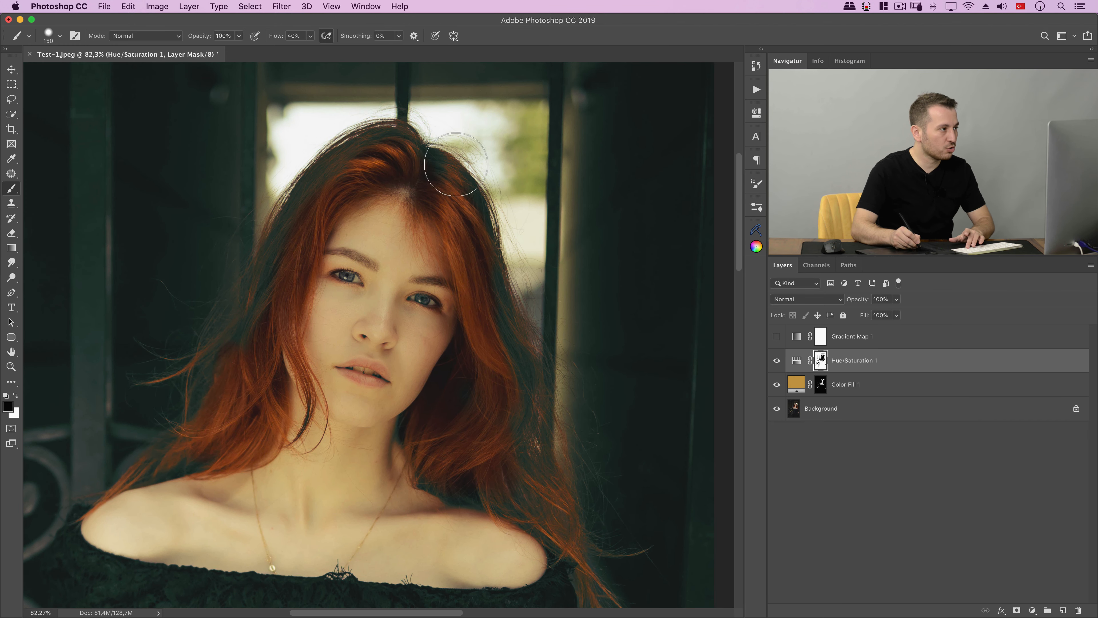
pyautogui.press(']')
pyautogui.press(']')
pyautogui.press(']')
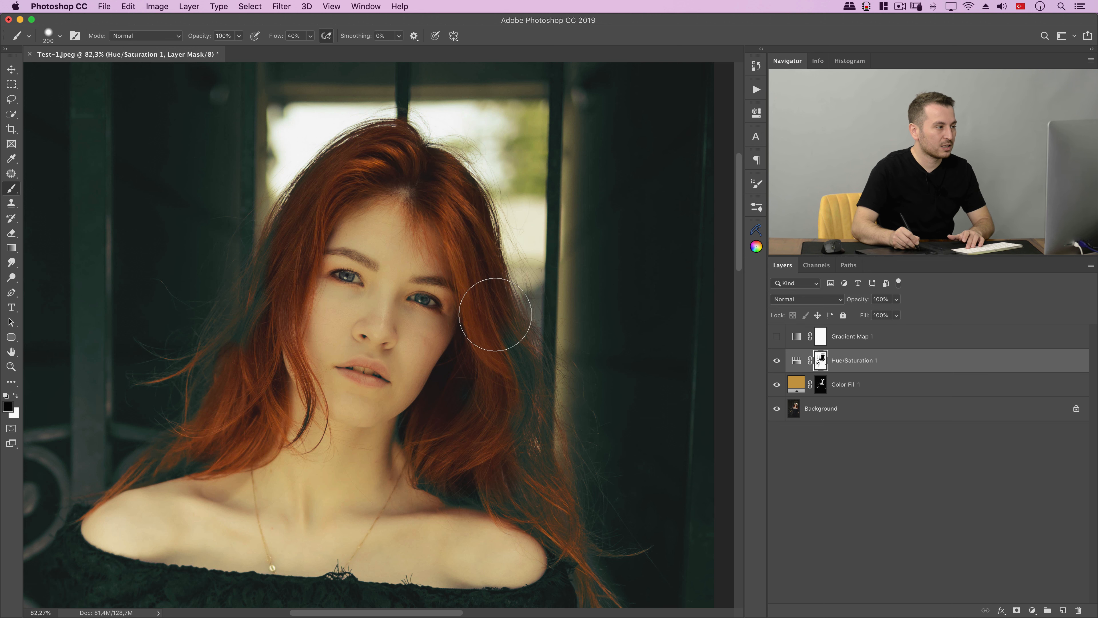
# - Paint the outer hair on the left side black on the Hue/Saturation mask, enlarging the brush to 250 px
pyautogui.press(']')
pyautogui.press(']')
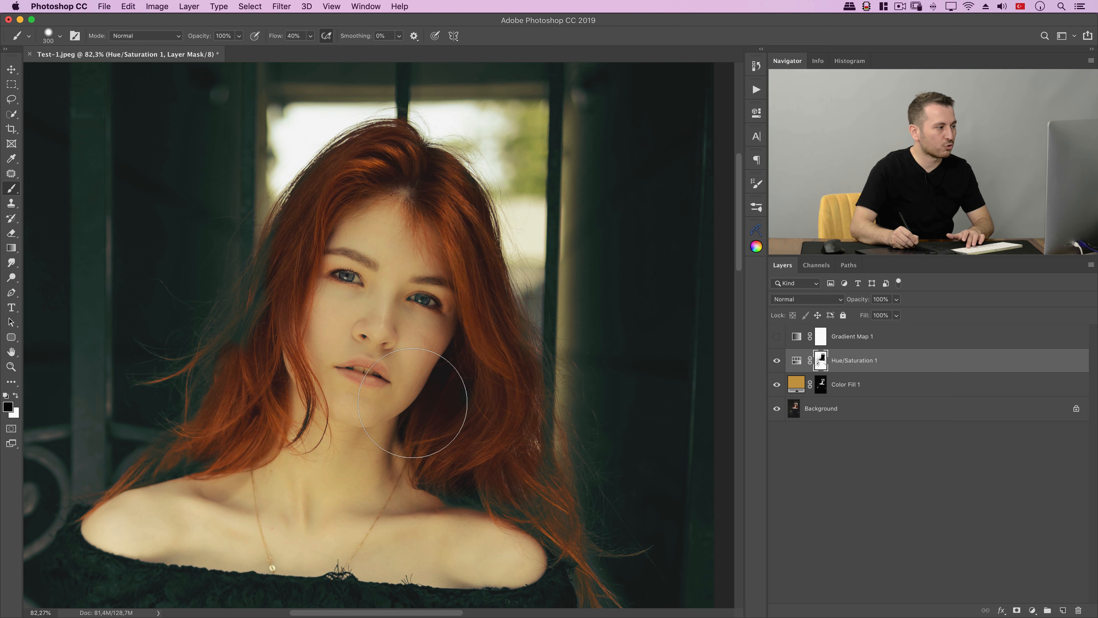
pyautogui.press('[')
pyautogui.press('[')
pyautogui.press('[')
pyautogui.press('[')
pyautogui.press('[')
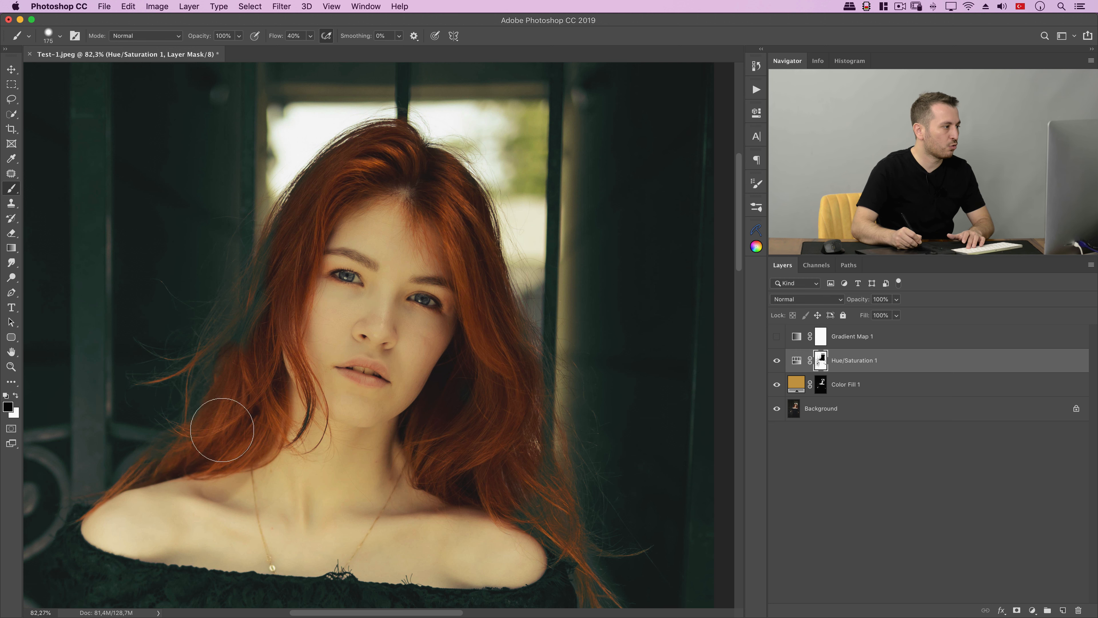
pyautogui.press(']')
pyautogui.press(']')
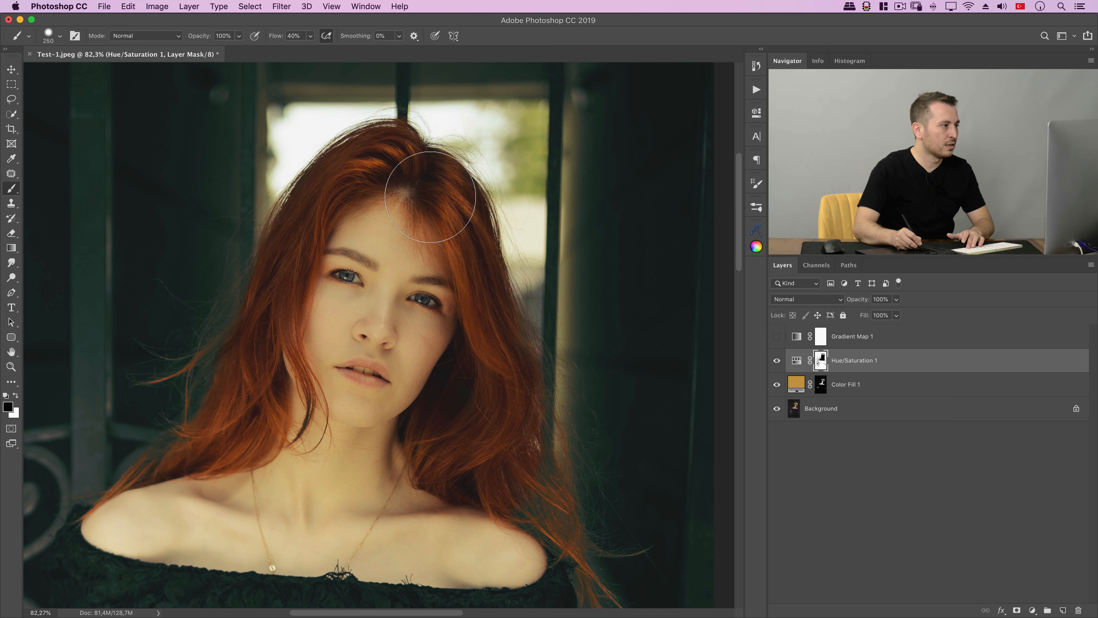
# - Mask the tint off the lower hair strands beside the right shoulder with a 150–200 px brush
pyautogui.moveTo(495, 384); pyautogui.dragTo(353, 217)
pyautogui.press('[')
pyautogui.press('[')
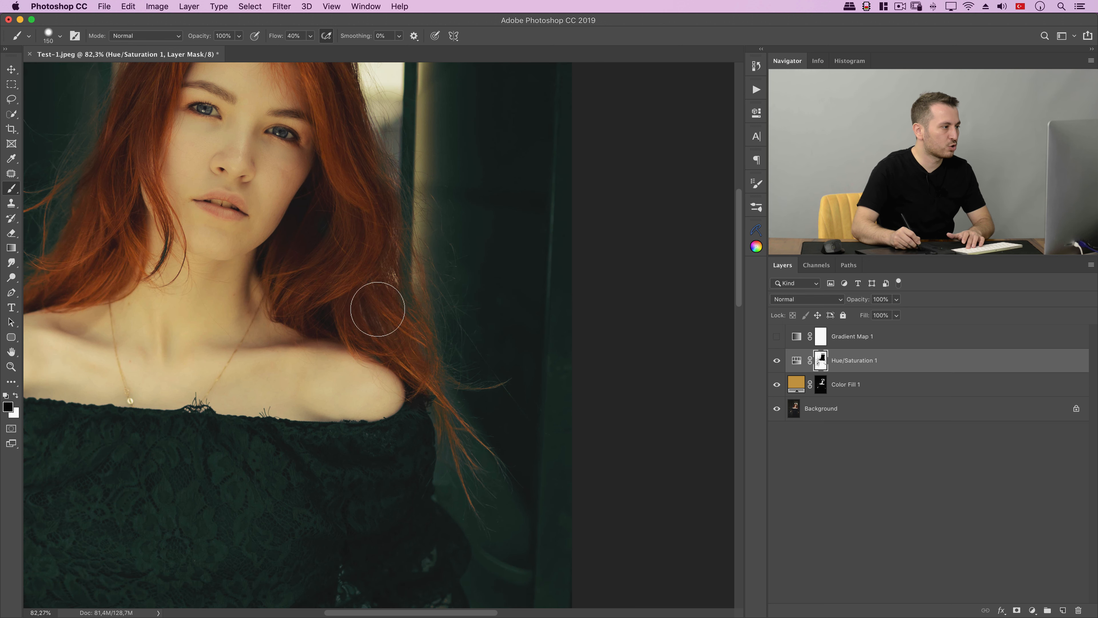
pyautogui.moveTo(353, 176); pyautogui.dragTo(395, 276)
pyautogui.press(']')
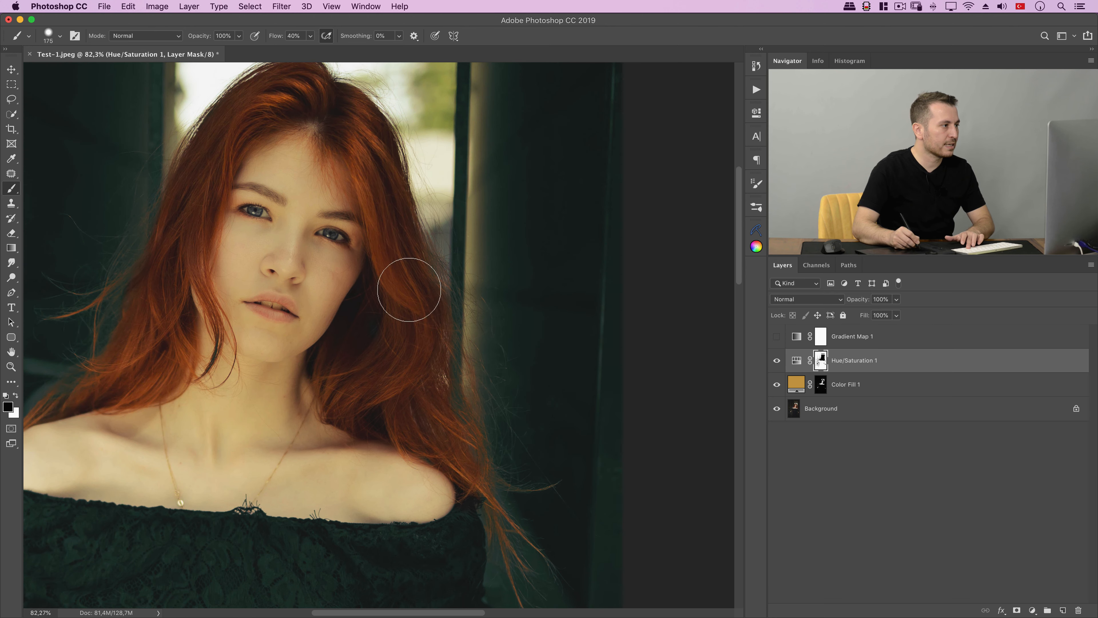
pyautogui.moveTo(388, 228); pyautogui.dragTo(459, 273)
pyautogui.press(']')
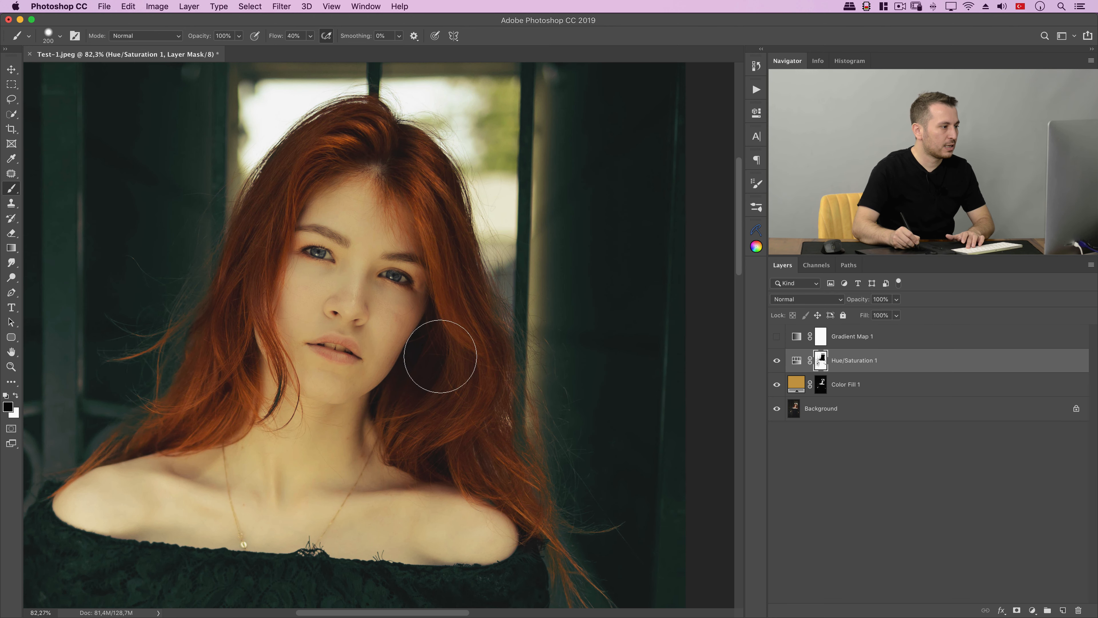
# - Touch up the mask over the remaining hair around the face and left shoulder with a 100–150 px brush
pyautogui.press(']')
pyautogui.press('[')
pyautogui.press('[')
pyautogui.press('[')
pyautogui.press('[')
pyautogui.press('[')
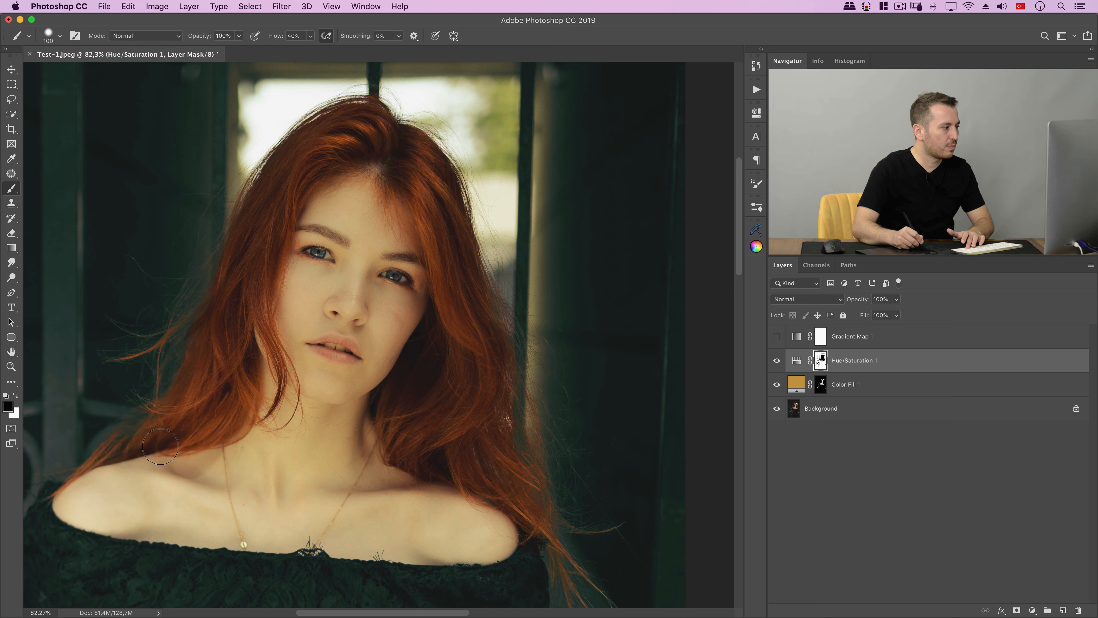
pyautogui.press(']')
pyautogui.press(']')
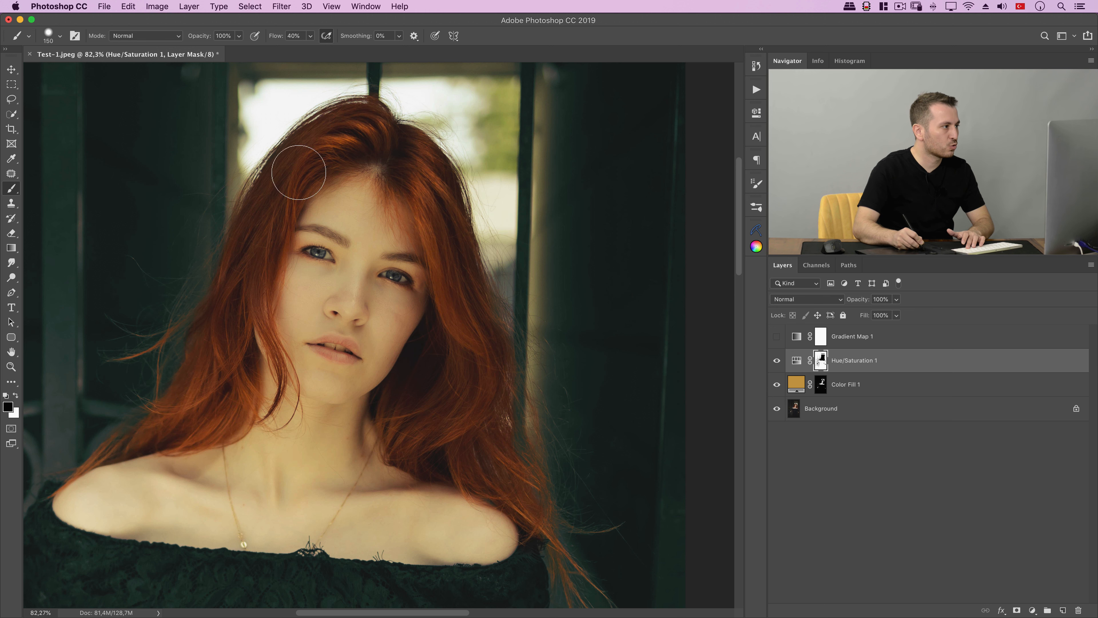
# - Examine the hair, shoulders and dress for areas still missing from the Hue/Saturation mask
pyautogui.moveTo(508, 251); pyautogui.dragTo(502, 206)
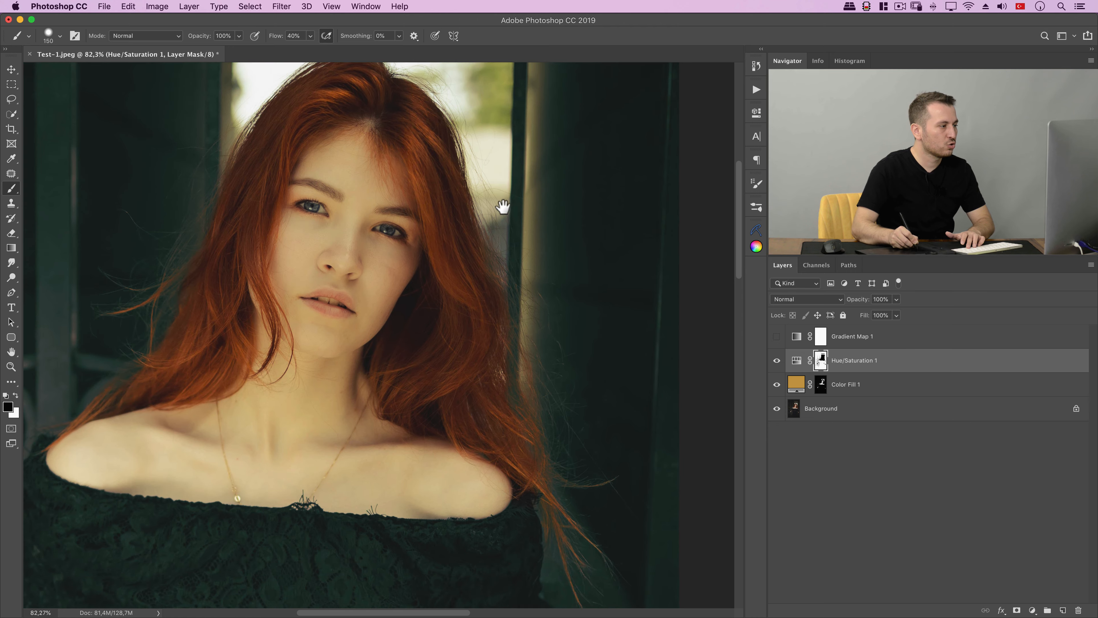
pyautogui.scroll(-10, 503, 207)
pyautogui.hscroll(-5, 503, 207)
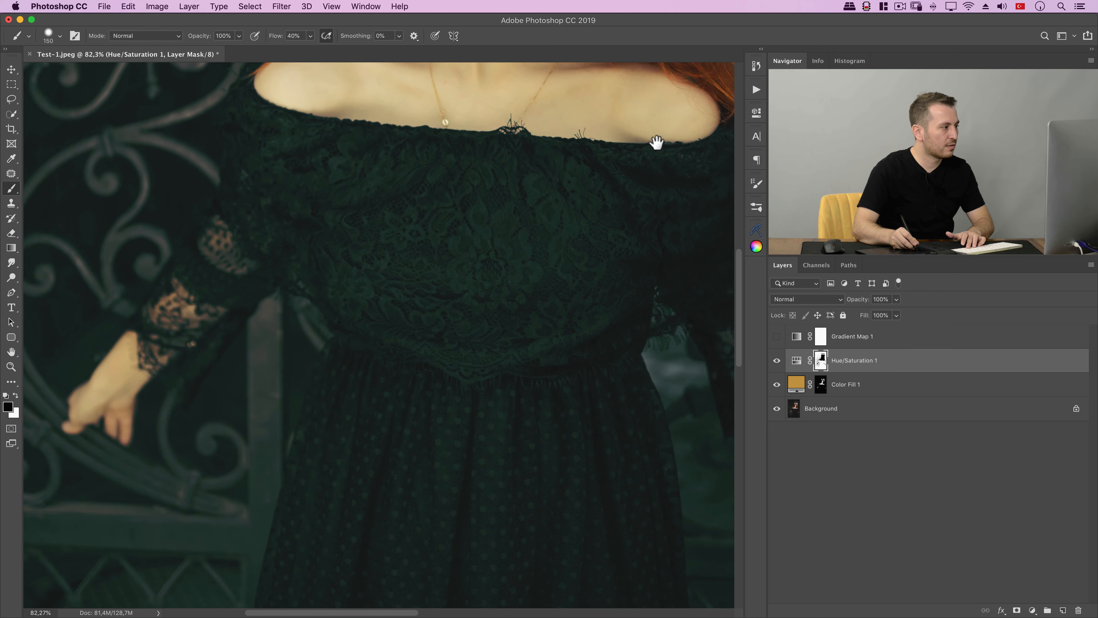
pyautogui.scroll(10, 656, 142)
pyautogui.hscroll(3, 656, 141)
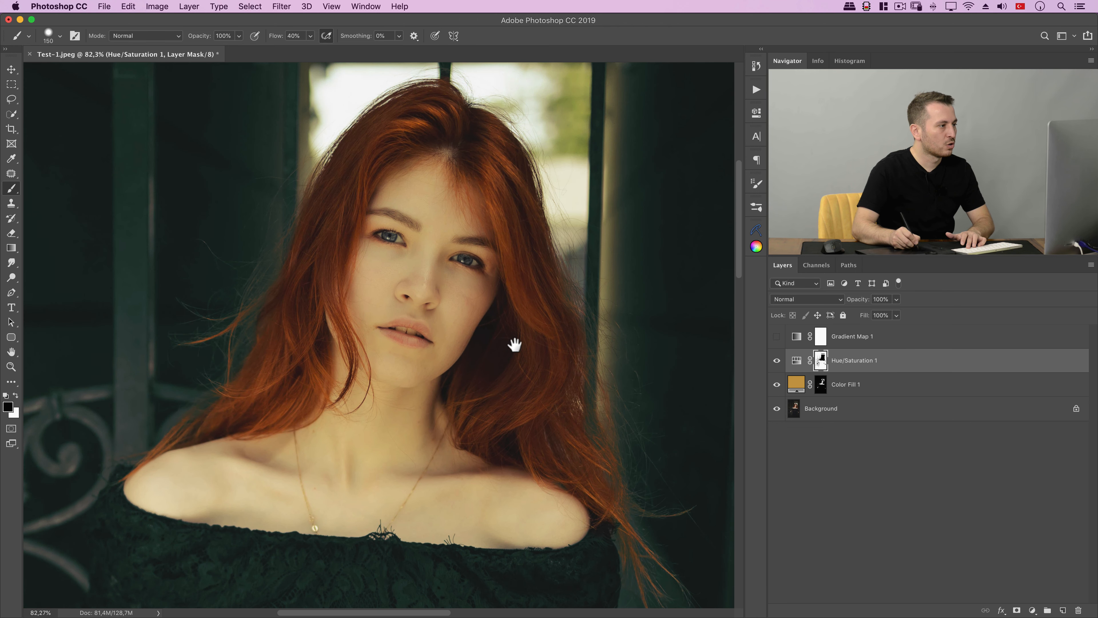
pyautogui.press(']')
pyautogui.press(']')
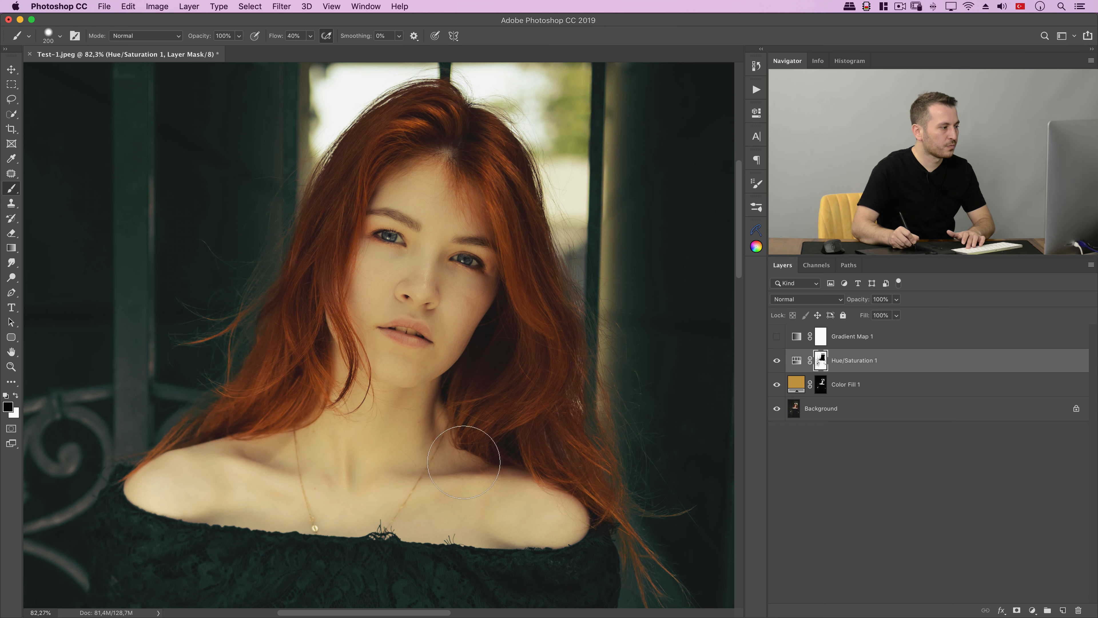
# - Paint black on the Hue/Saturation mask over the palm and wrist of the hand on the right, reducing the brush to 70 px
pyautogui.scroll(-3, 614, 403)
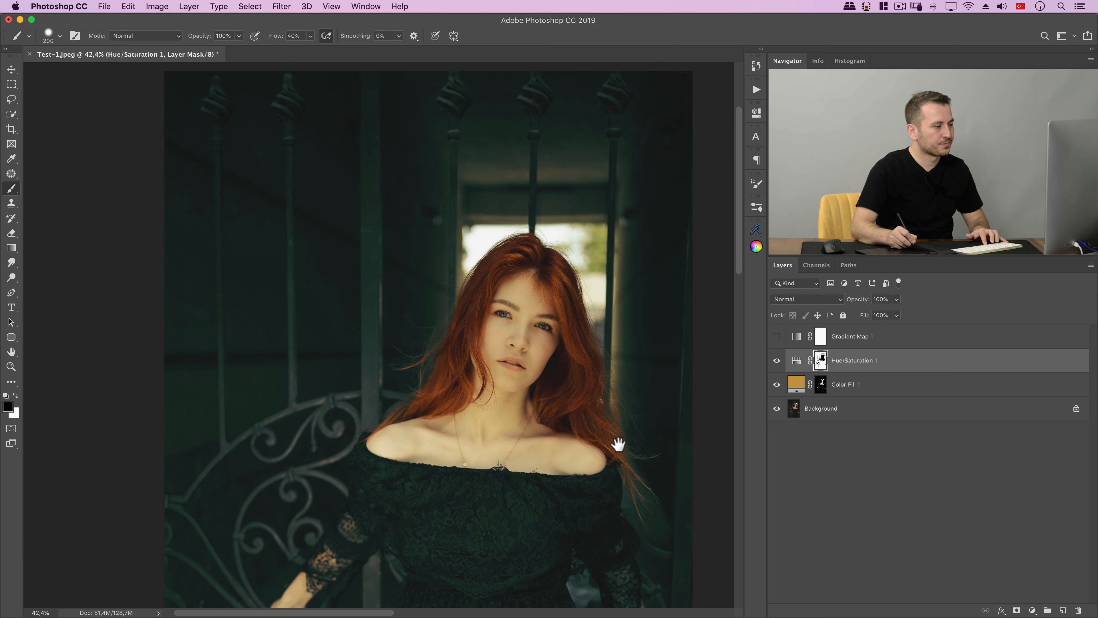
pyautogui.scroll(-5, 618, 443)
pyautogui.hscroll(2, 619, 443)
pyautogui.scroll(2, 590, 403)
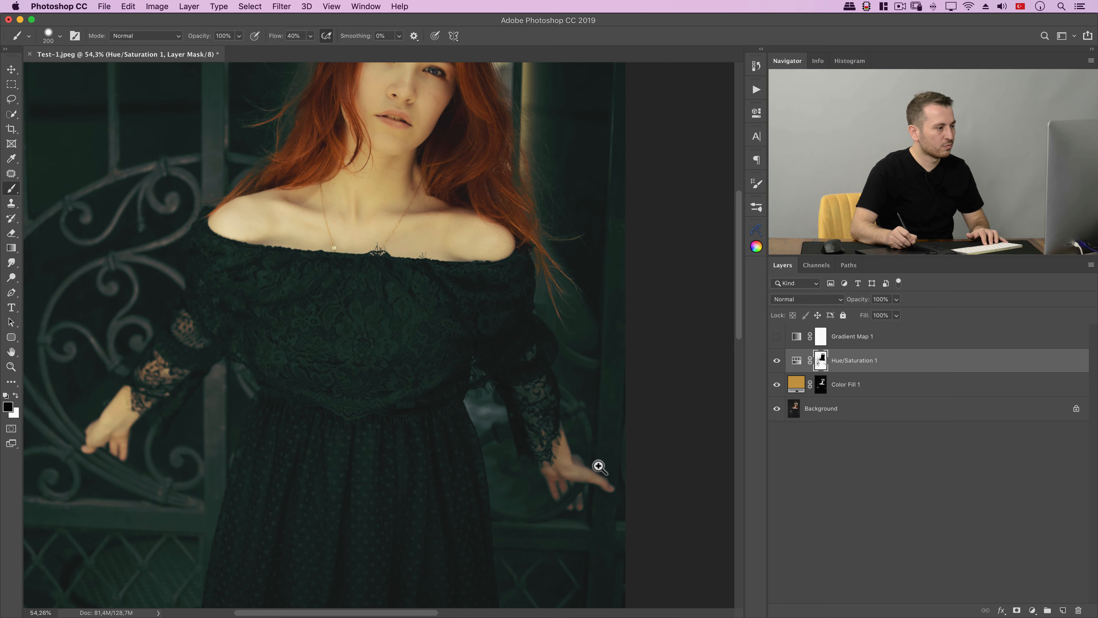
pyautogui.scroll(4, 595, 466)
pyautogui.press('[')
pyautogui.press('[')
pyautogui.press('[')
pyautogui.press('[')
pyautogui.press('[')
pyautogui.press('[')
pyautogui.press('[')
pyautogui.press('[')
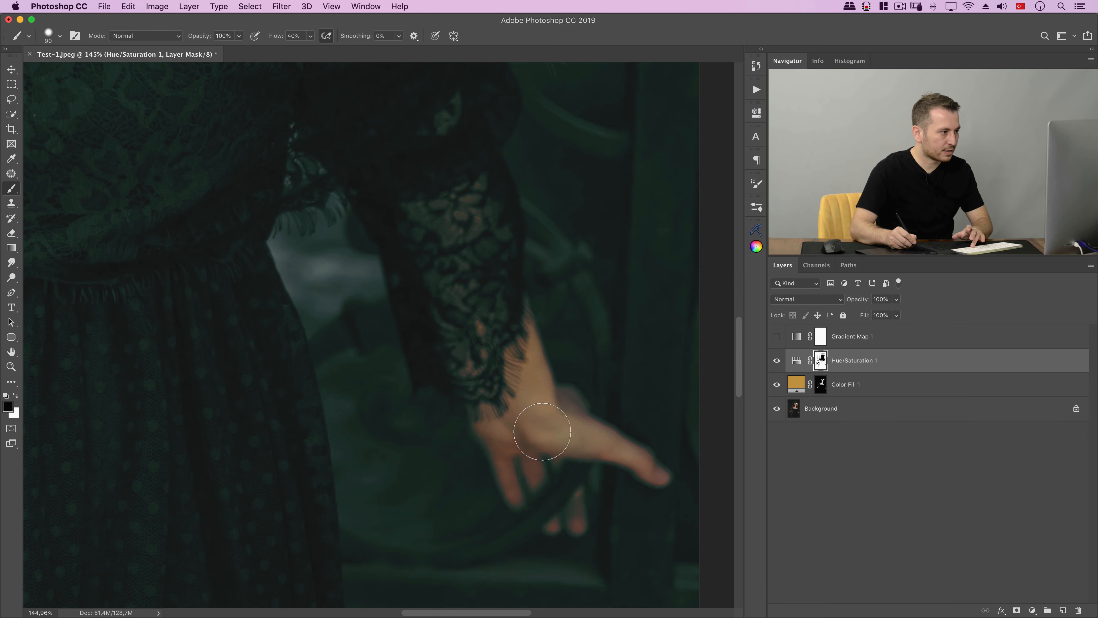
pyautogui.press('[')
pyautogui.press('[')
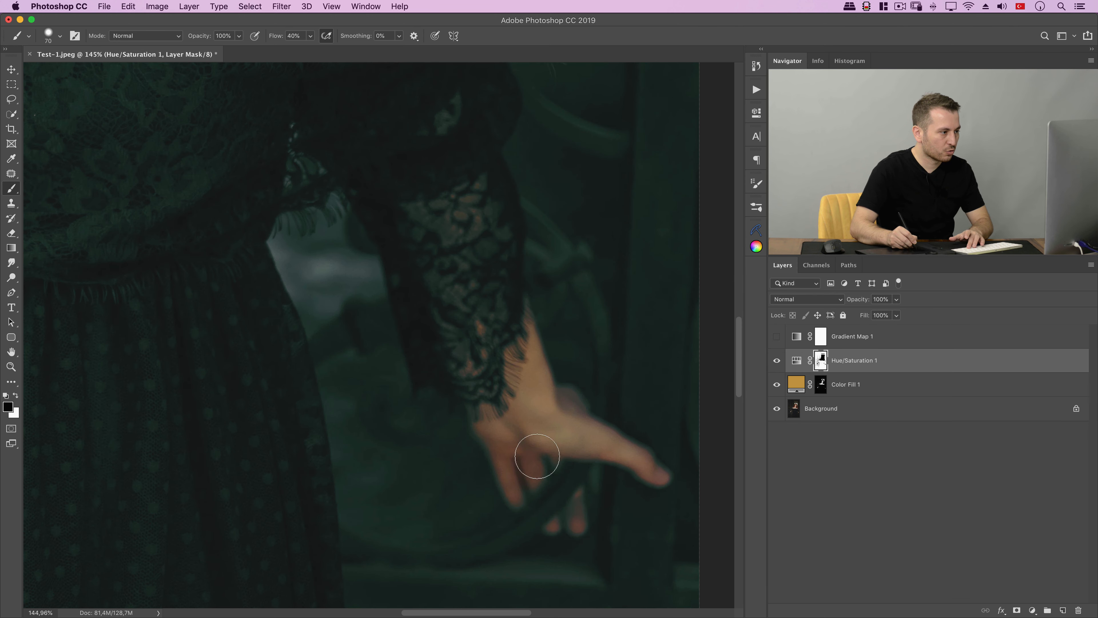
# - Mask the tint off the fingers of the hand on the right with a fine 45–60 px brush
pyautogui.press(']')
pyautogui.press(']')
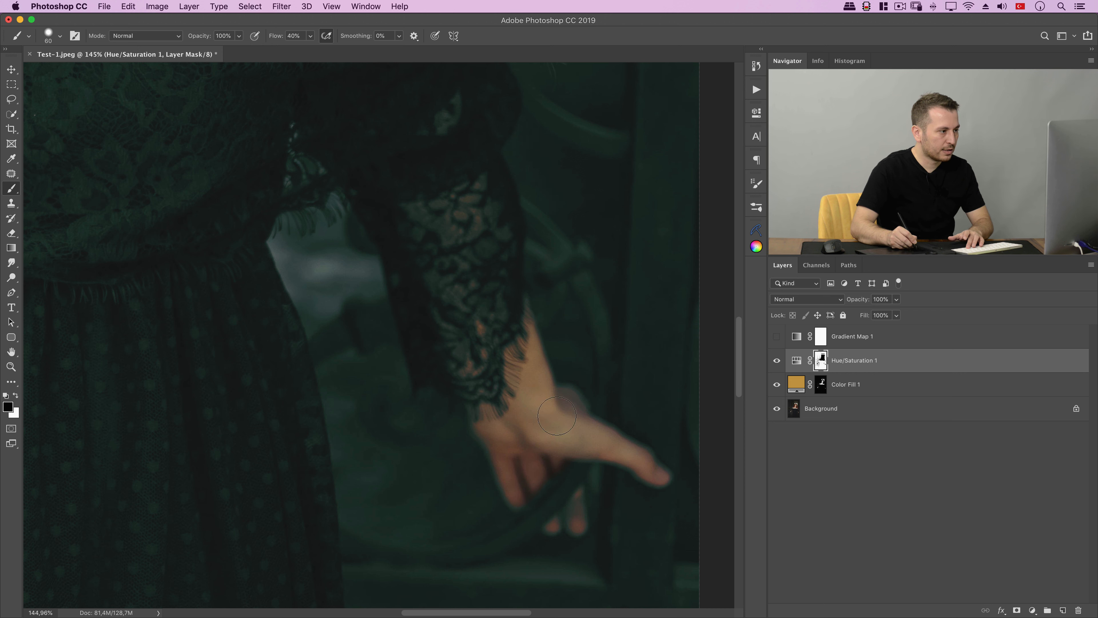
pyautogui.press('[')
pyautogui.press('[')
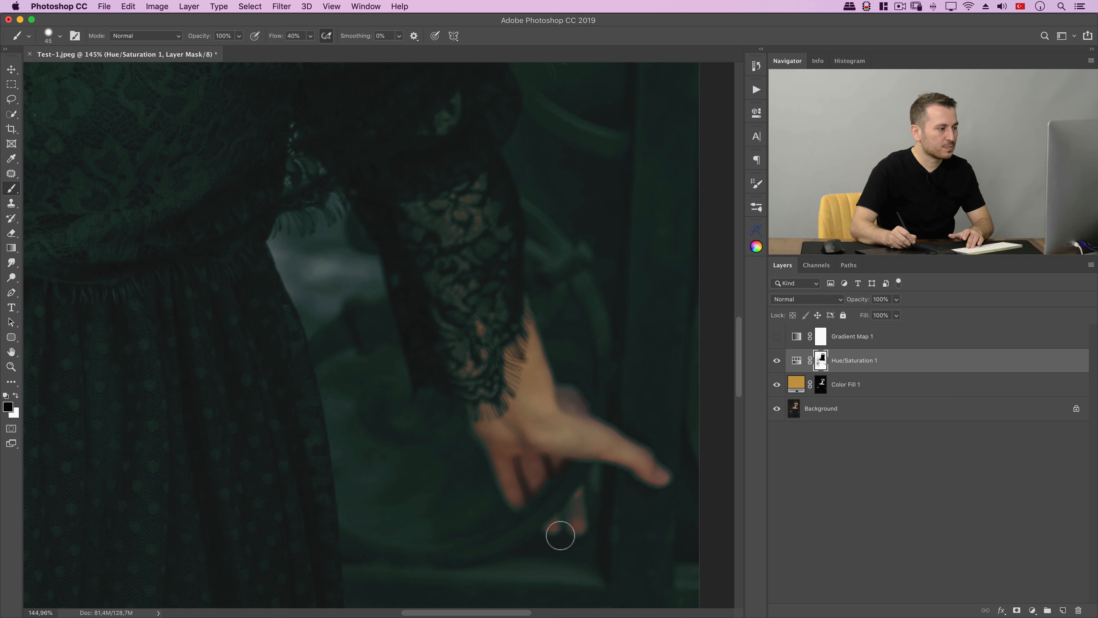
pyautogui.press(']')
pyautogui.press(']')
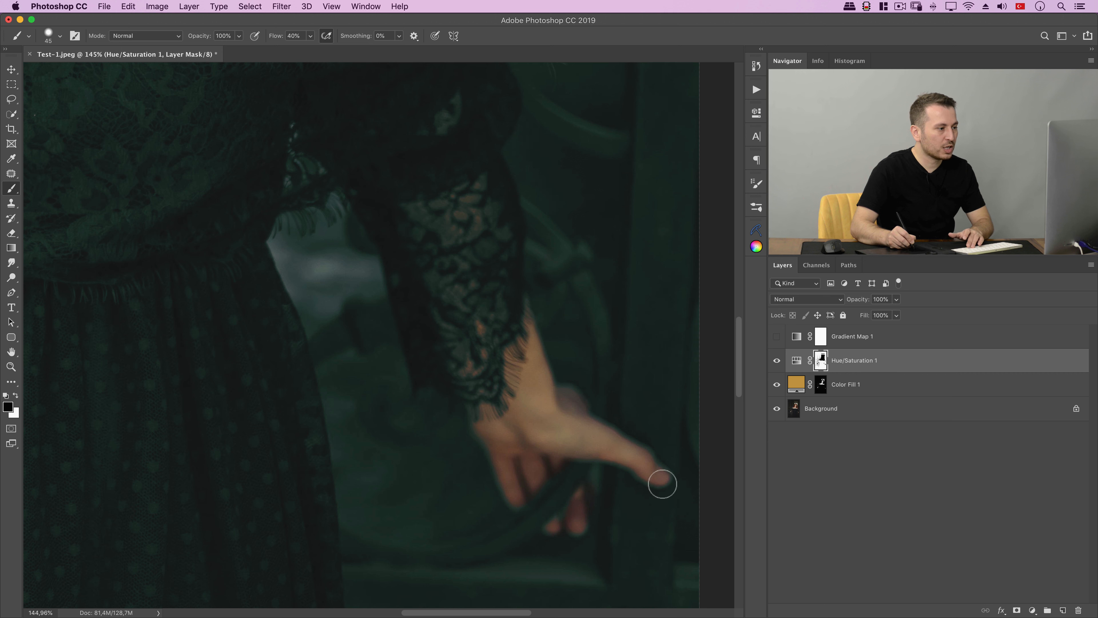
pyautogui.press('[')
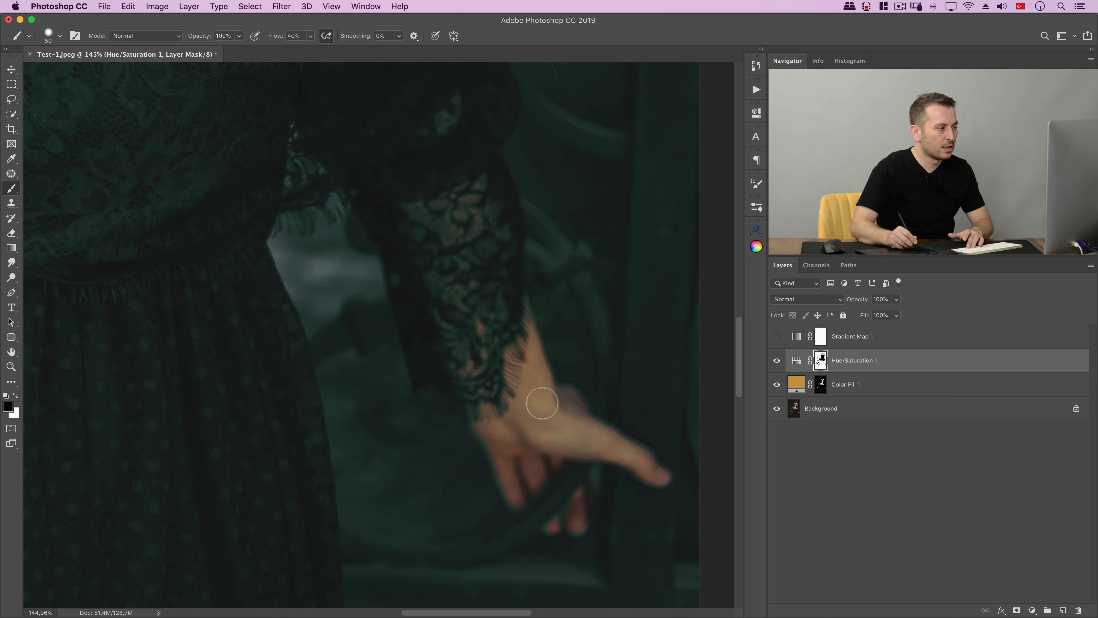
pyautogui.press('[')
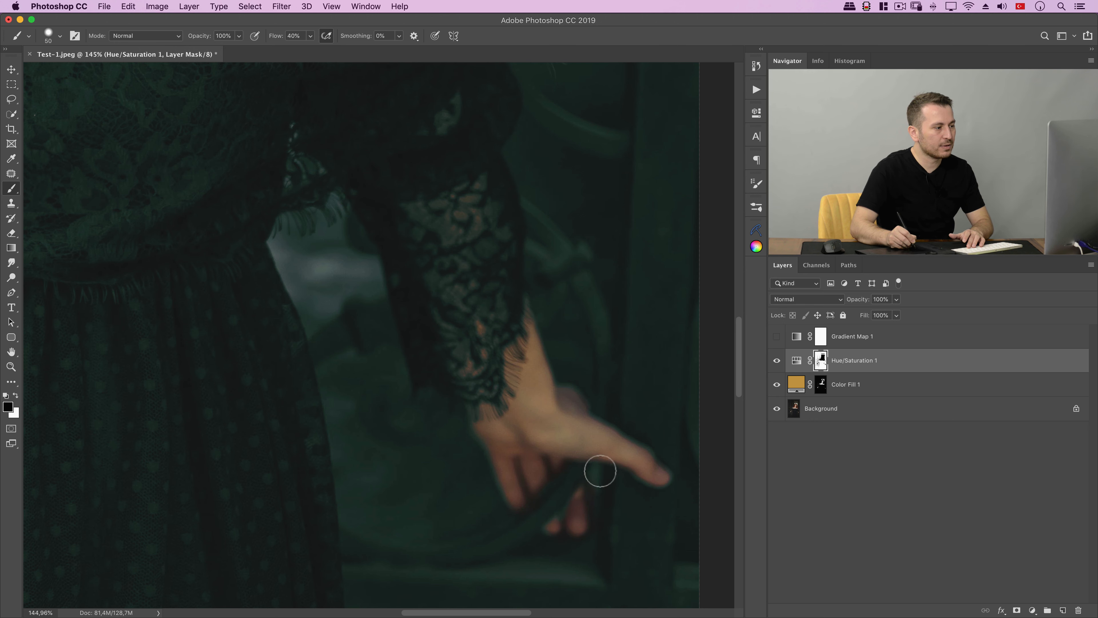
# - Compare the whole portrait with the Hue/Saturation 1 layer hidden and shown, leaving the layer visible
pyautogui.scroll(-10, 618, 454)
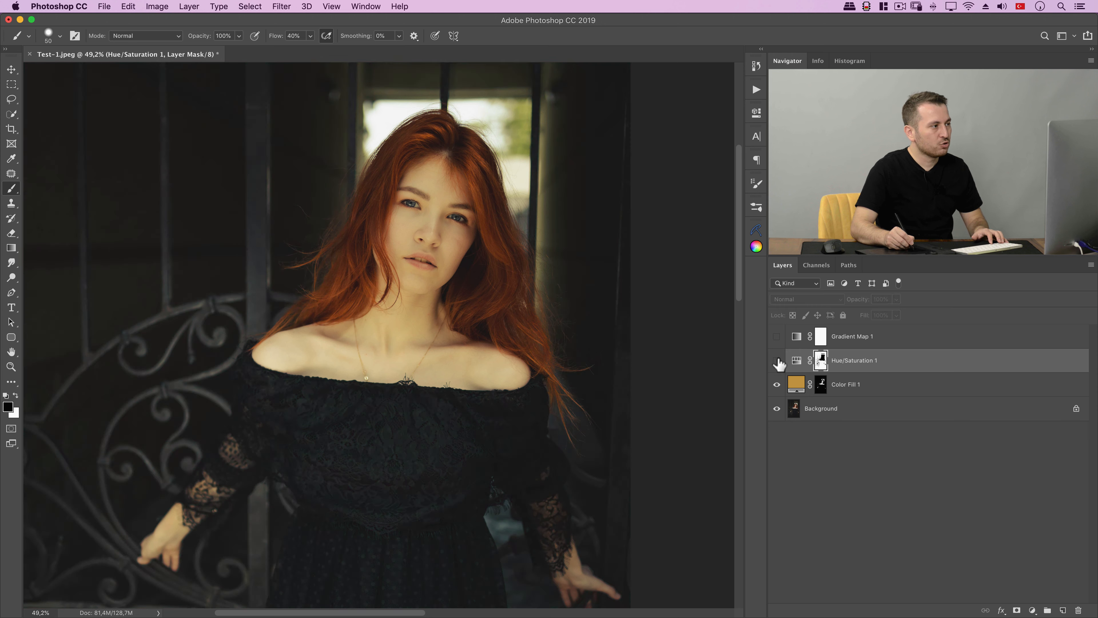
pyautogui.scroll(-3, 623, 329)
pyautogui.click(780, 367)
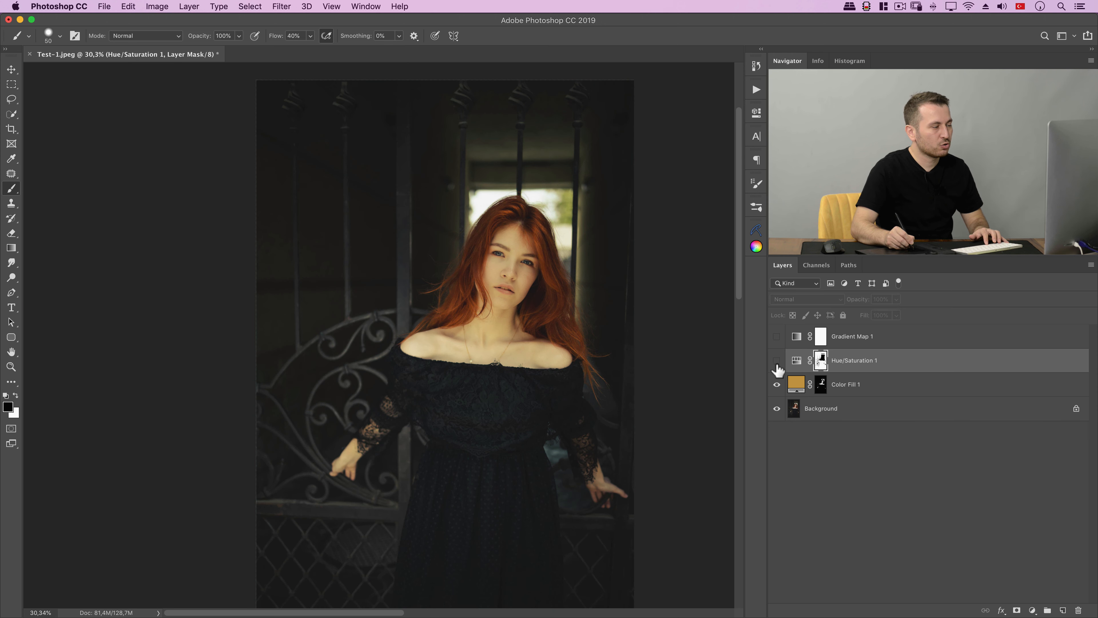
pyautogui.click(779, 367)
pyautogui.click(778, 367)
pyautogui.click(776, 368)
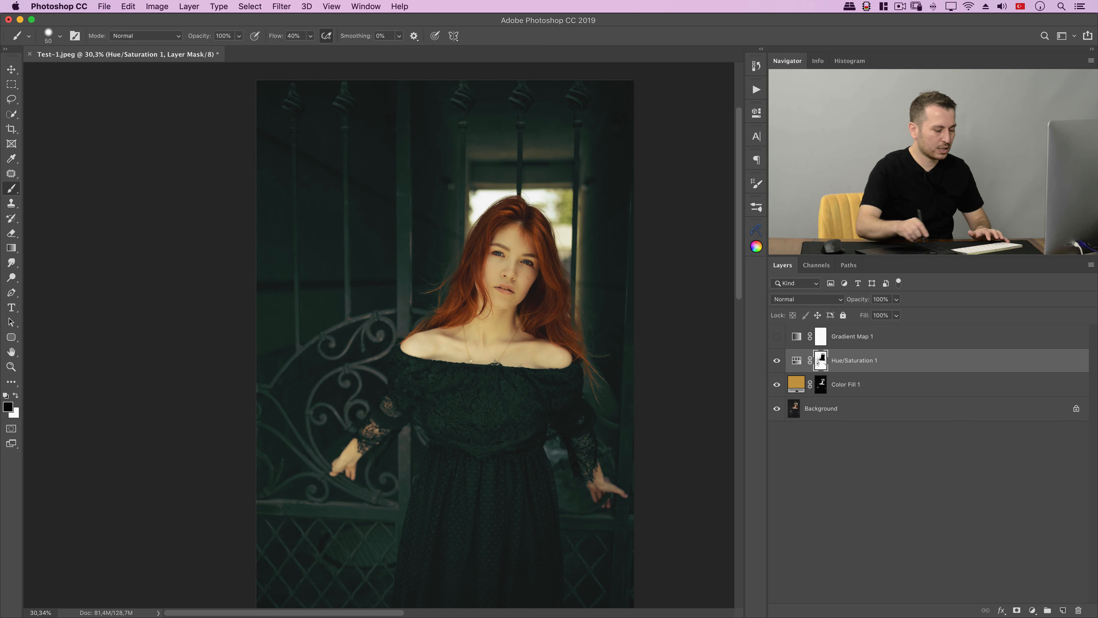
# - Compare the full edited portrait with the original by showing only the Background layer
pyautogui.press('h')
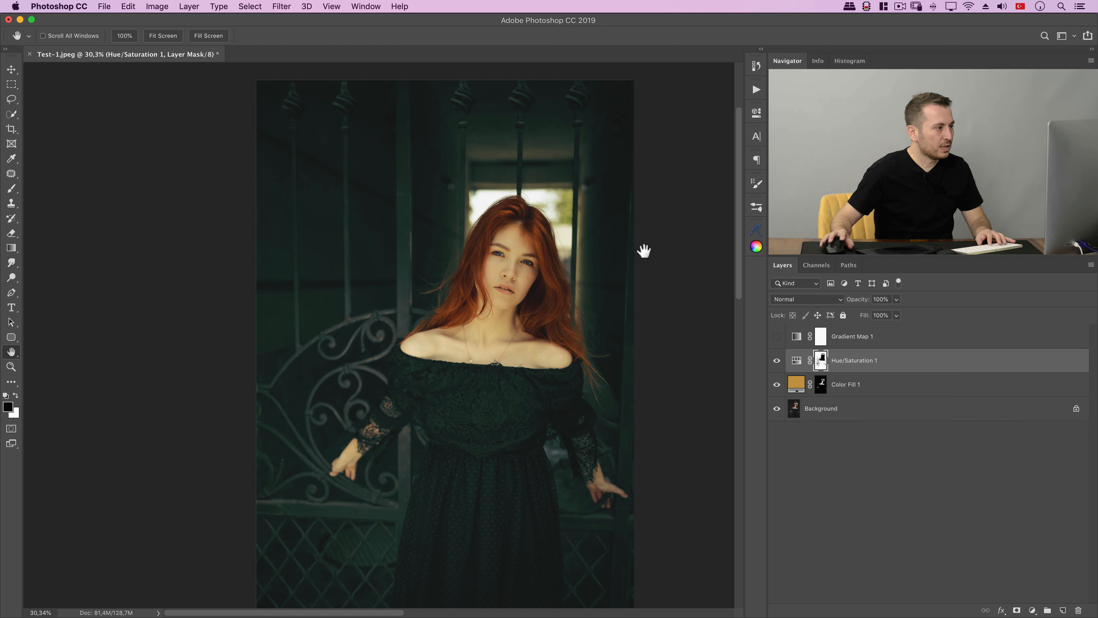
pyautogui.moveTo(643, 248); pyautogui.dragTo(507, 295)
pyautogui.scroll(-2, 574, 311)
pyautogui.scroll(1, 507, 295)
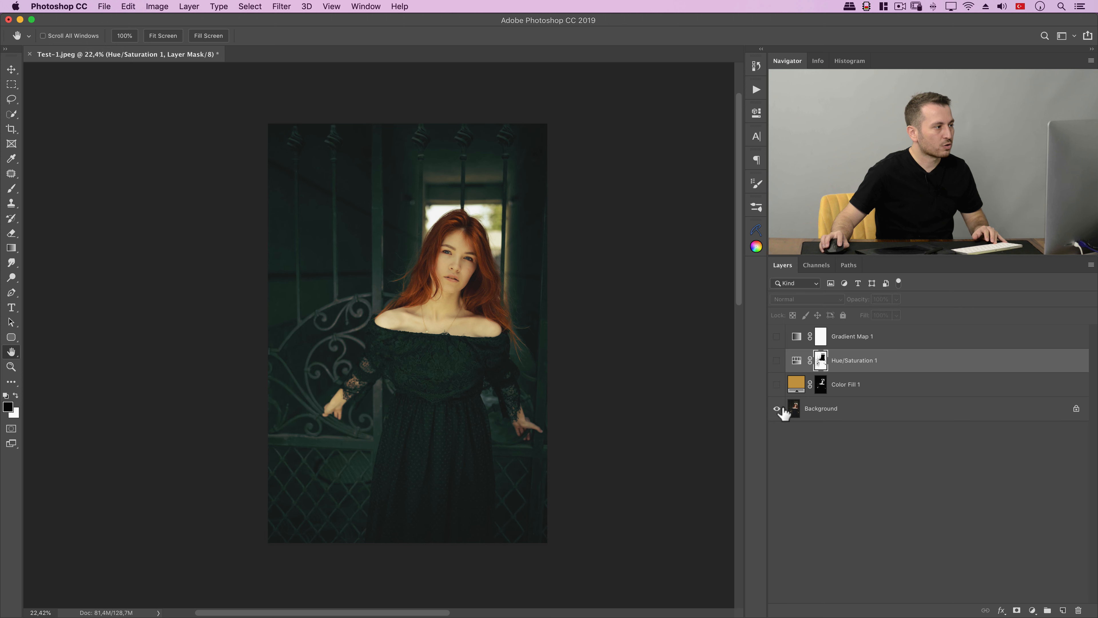
pyautogui.scroll(1, 474, 267)
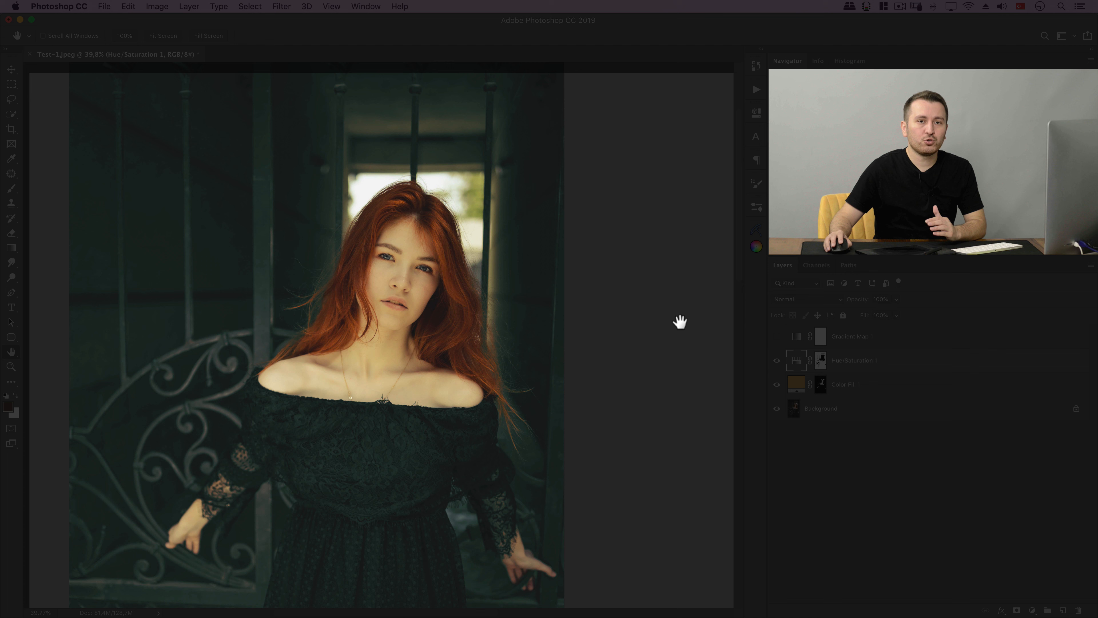
pyautogui.scroll(-3, 680, 321)
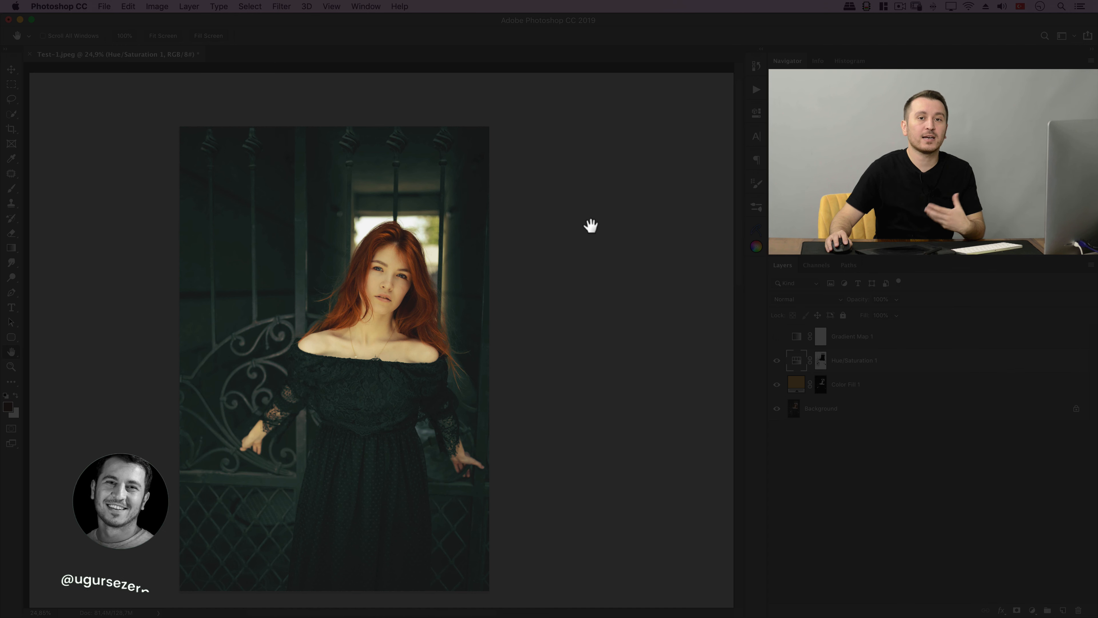
pyautogui.scroll(3, 343, 233)
pyautogui.moveTo(517, 260); pyautogui.dragTo(475, 249)
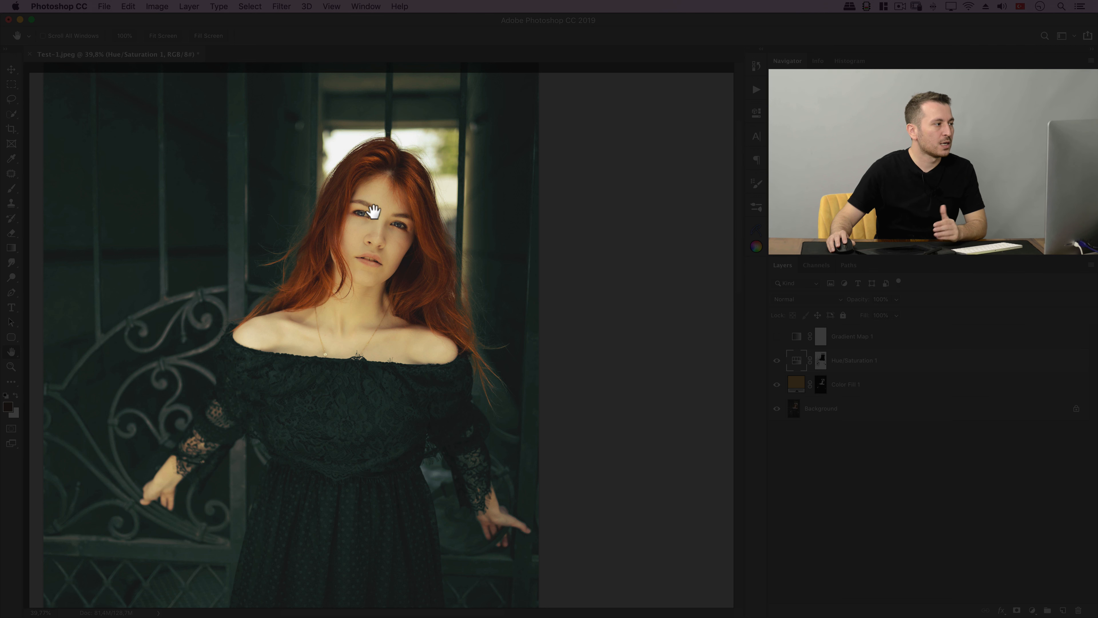
pyautogui.moveTo(380, 225); pyautogui.dragTo(416, 257)
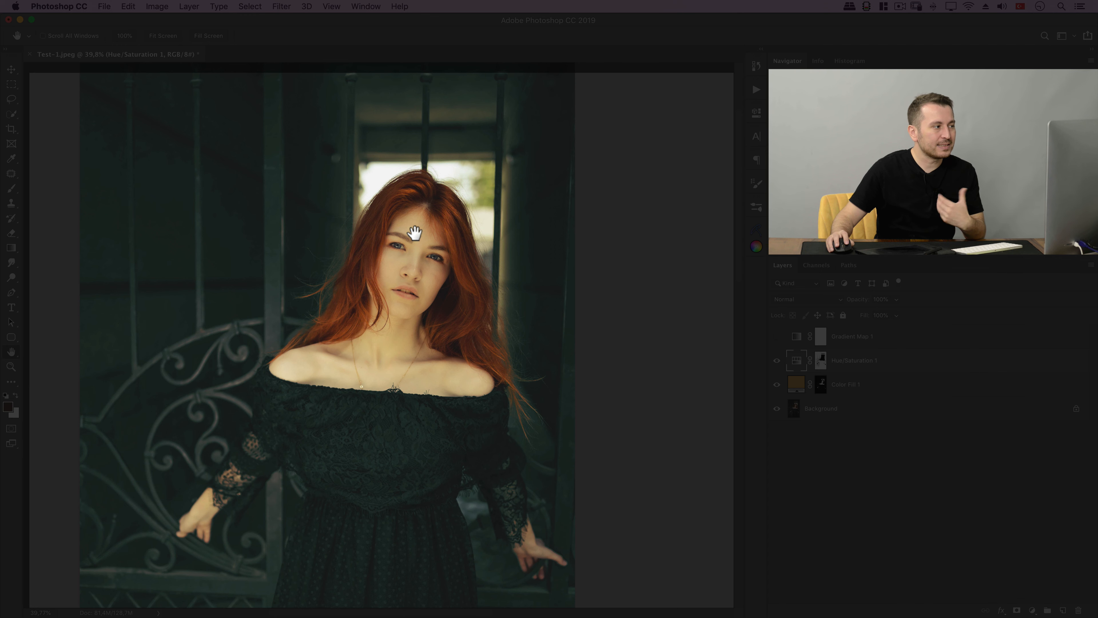
pyautogui.scroll(-3, 405, 275)
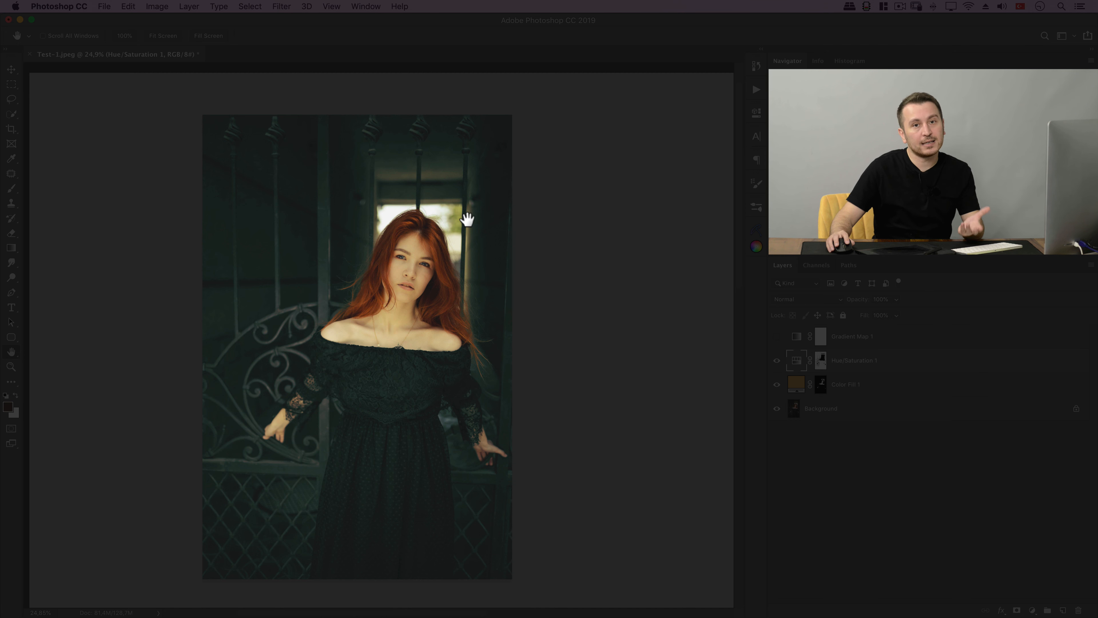
pyautogui.scroll(2, 448, 258)
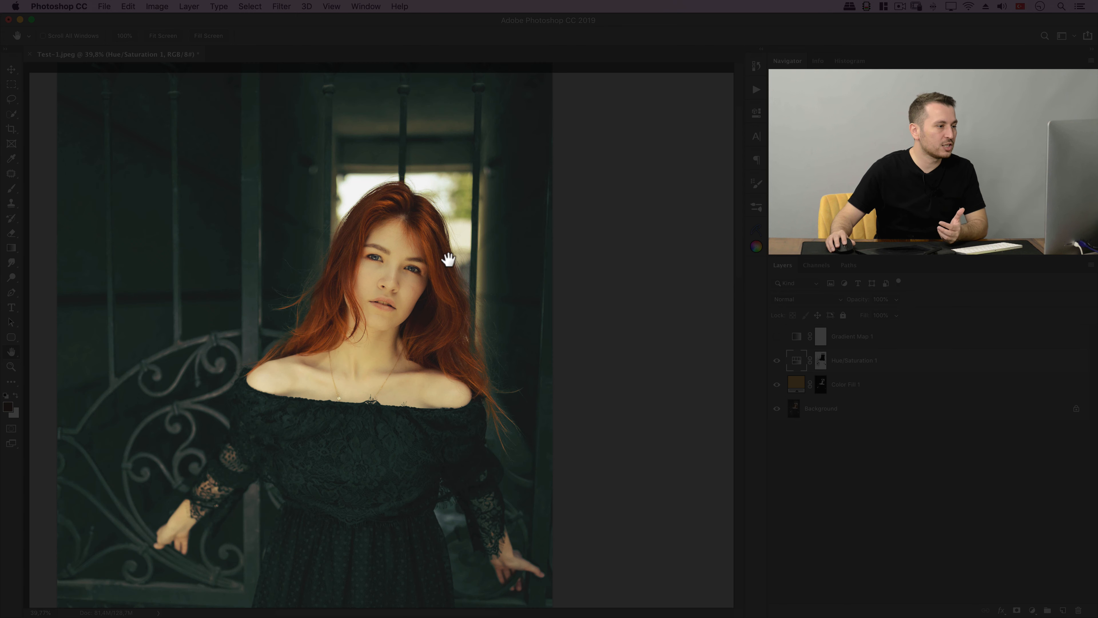
pyautogui.moveTo(529, 273); pyautogui.dragTo(515, 243)
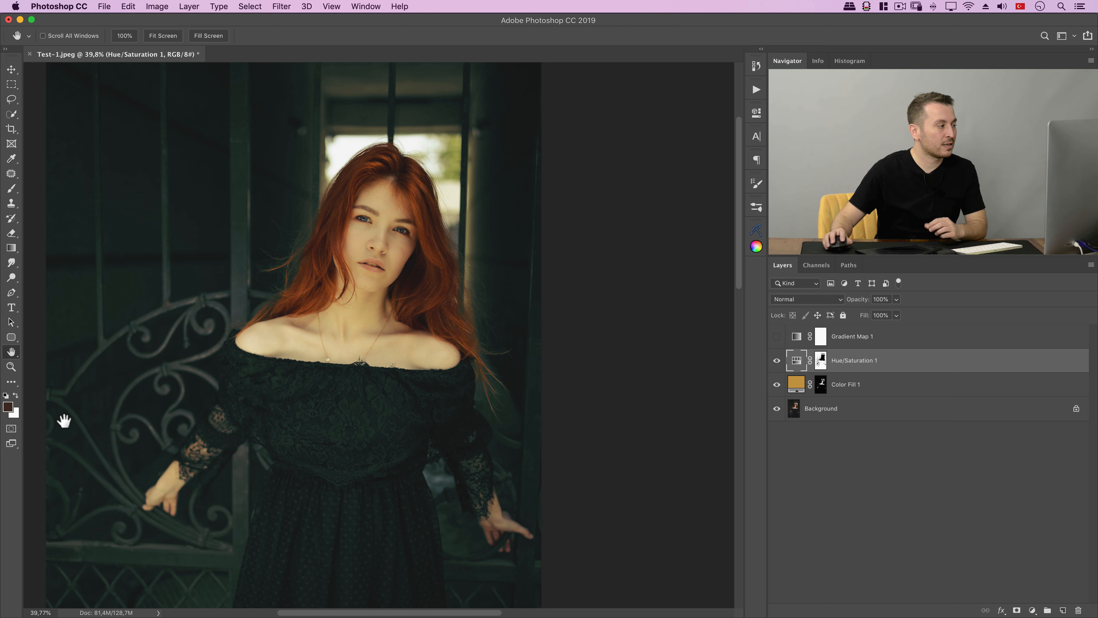
# - With the Hue/Saturation 1 adjustment active instead of its mask, open the foreground color for editing and sample several tones of the hair
pyautogui.click(827, 366)
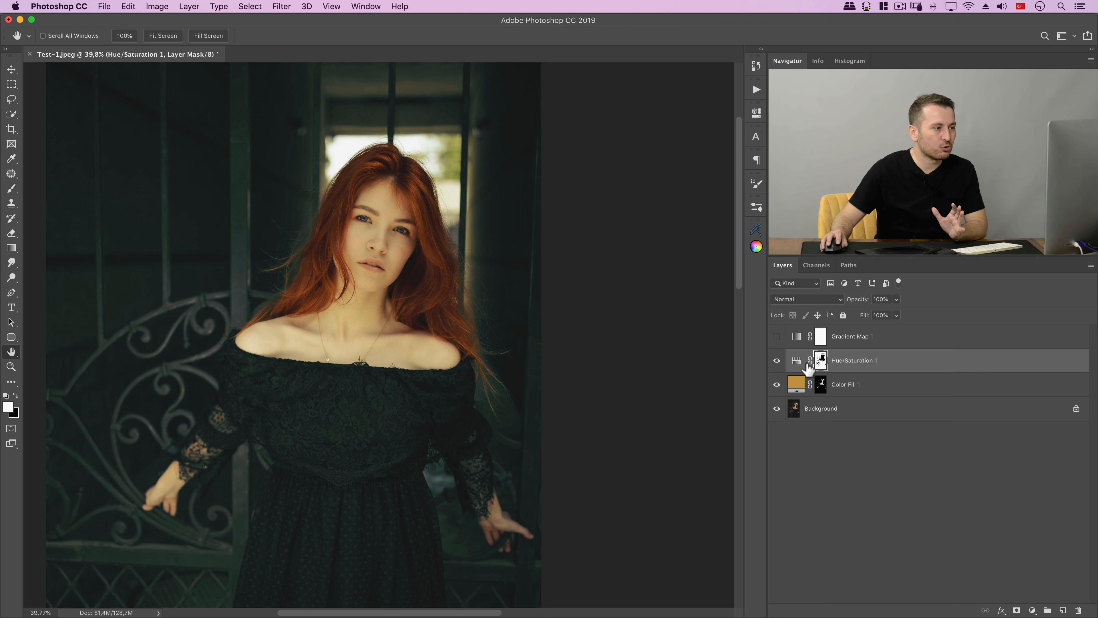
pyautogui.click(804, 368)
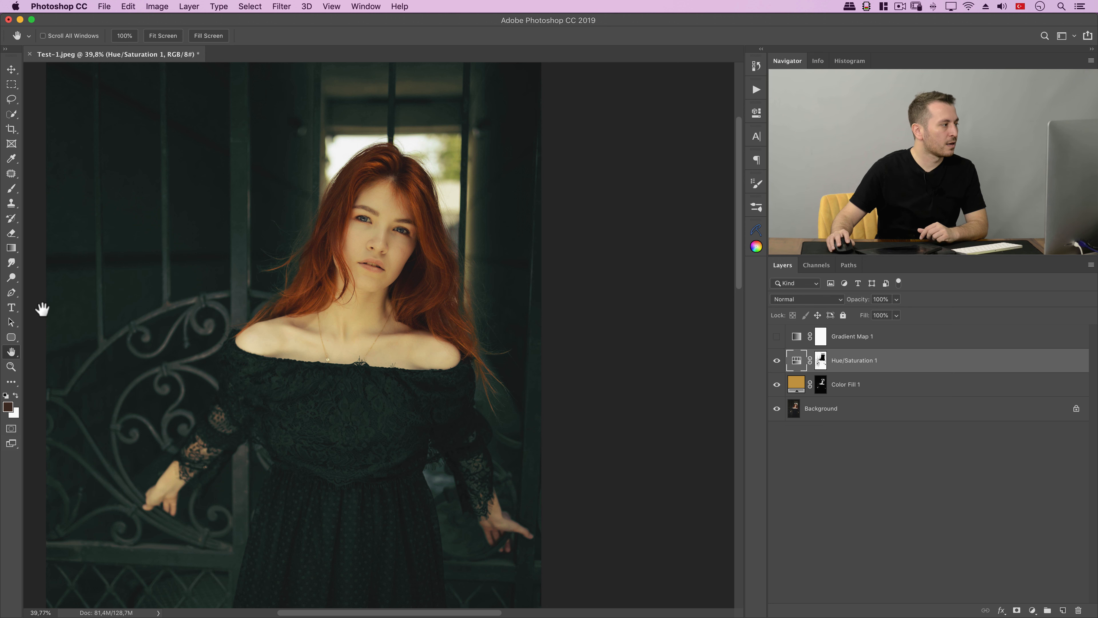
pyautogui.click(10, 409)
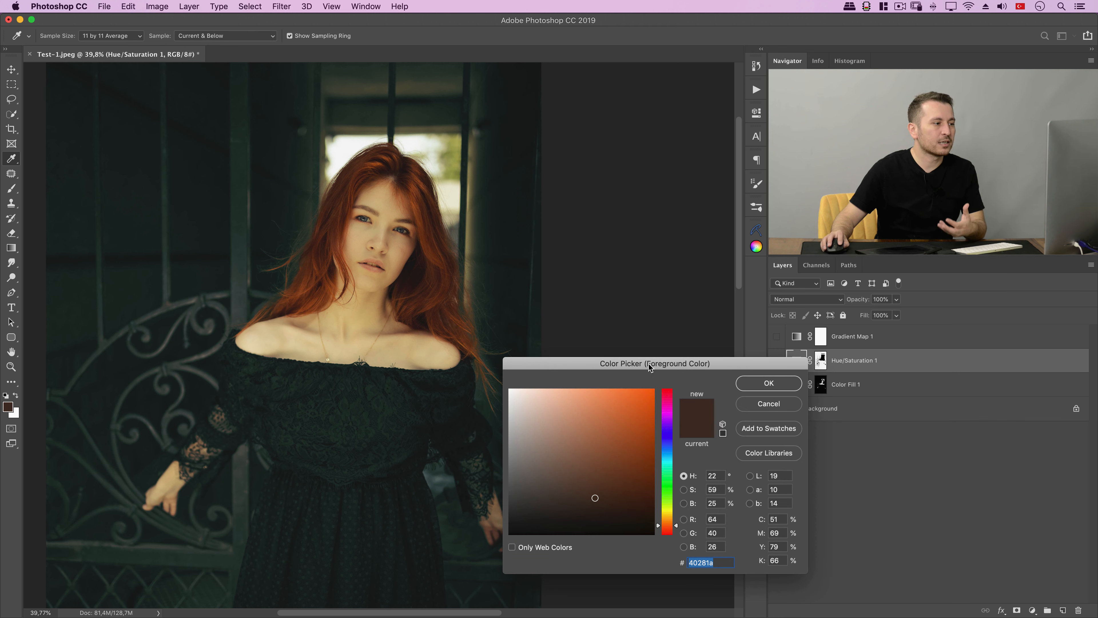
pyautogui.scroll(2, 320, 272)
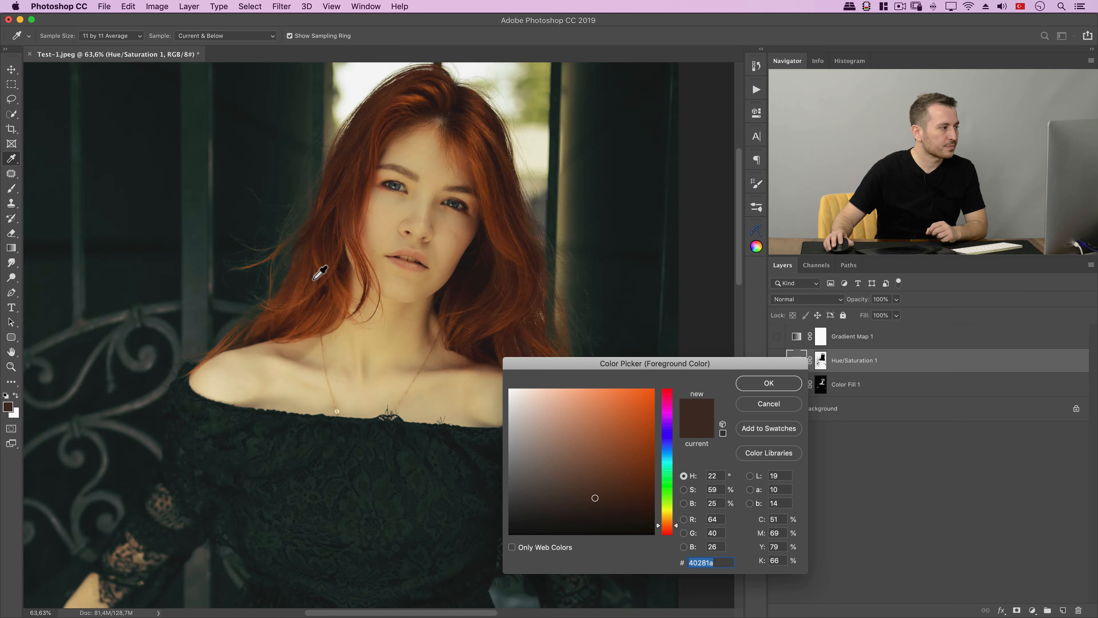
pyautogui.scroll(2, 313, 280)
pyautogui.scroll(-2, 381, 264)
pyautogui.click(442, 97)
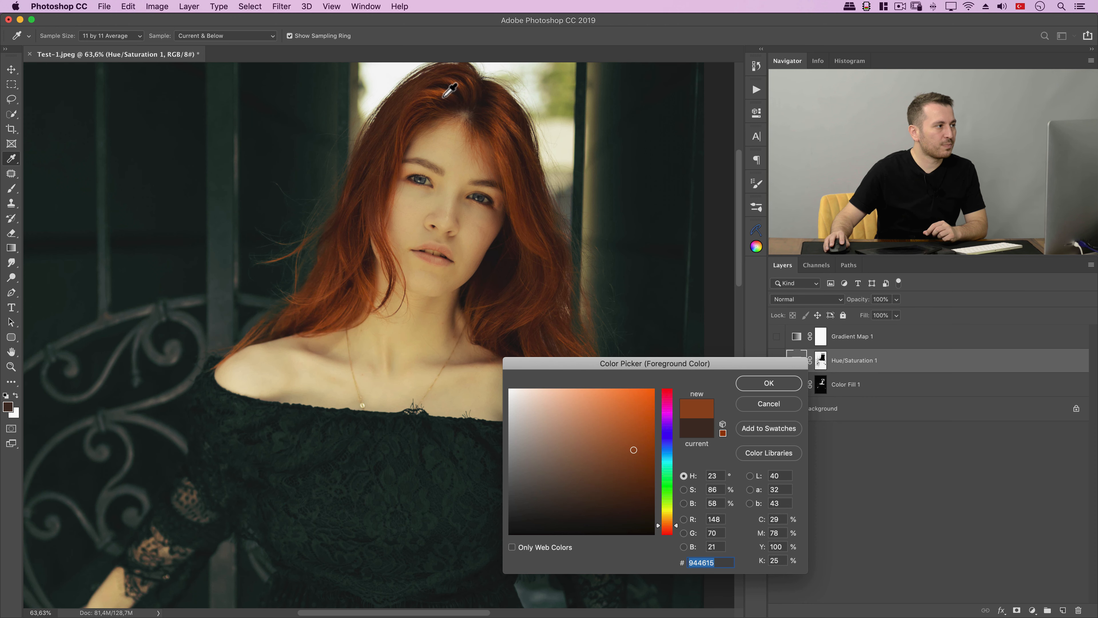
pyautogui.click(495, 277)
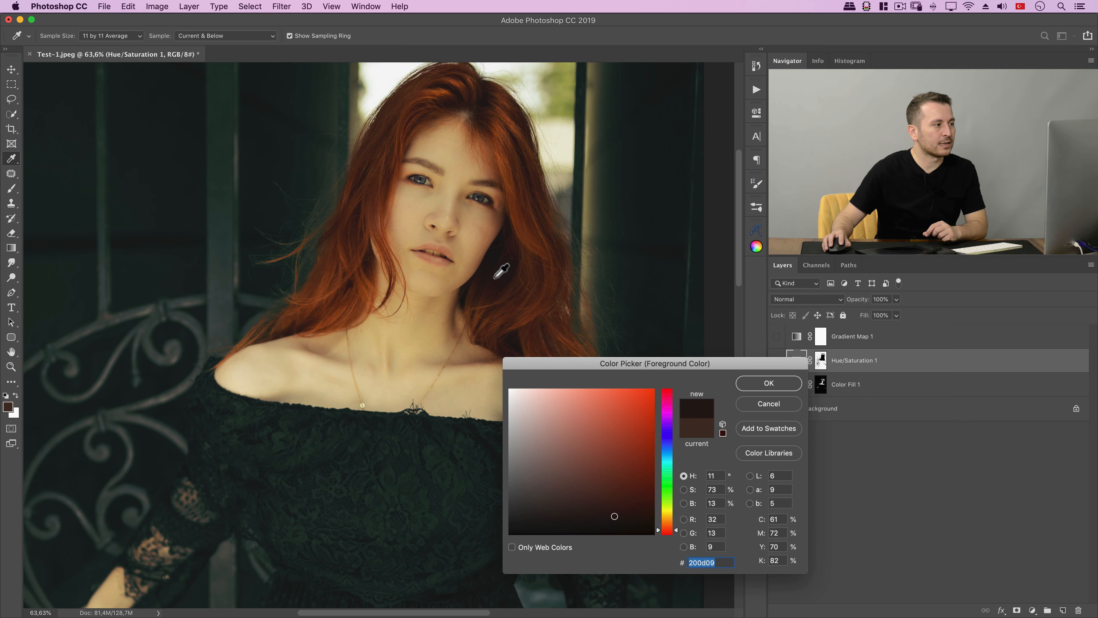
pyautogui.click(330, 297)
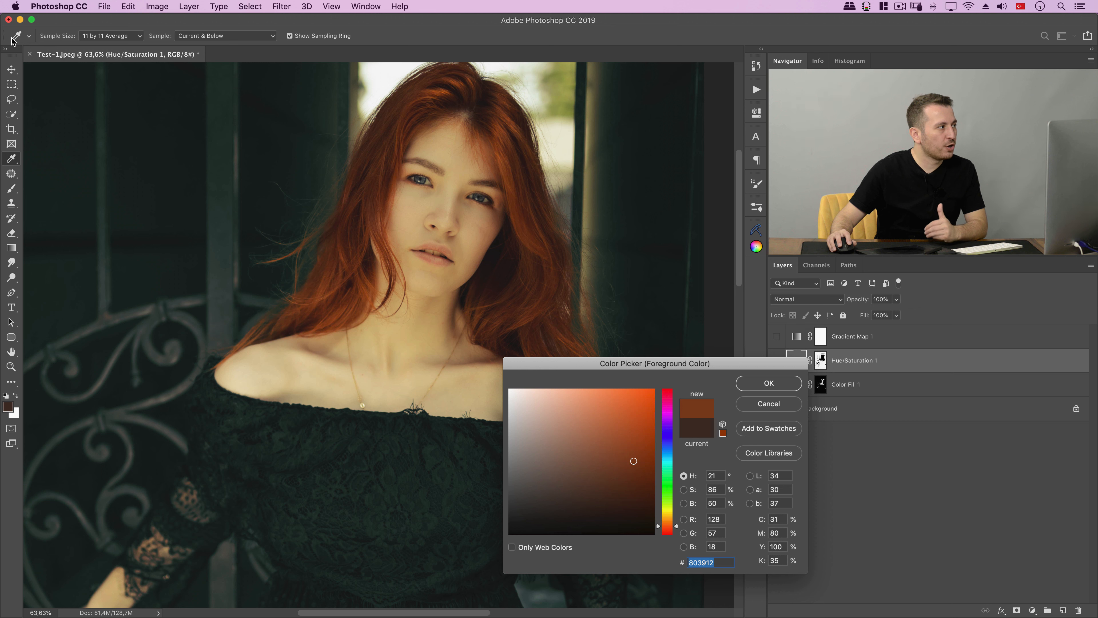
# - Check the eyedropper's sample size and sample source options, keeping 11 by 11 Average and Current & Below
pyautogui.click(92, 42)
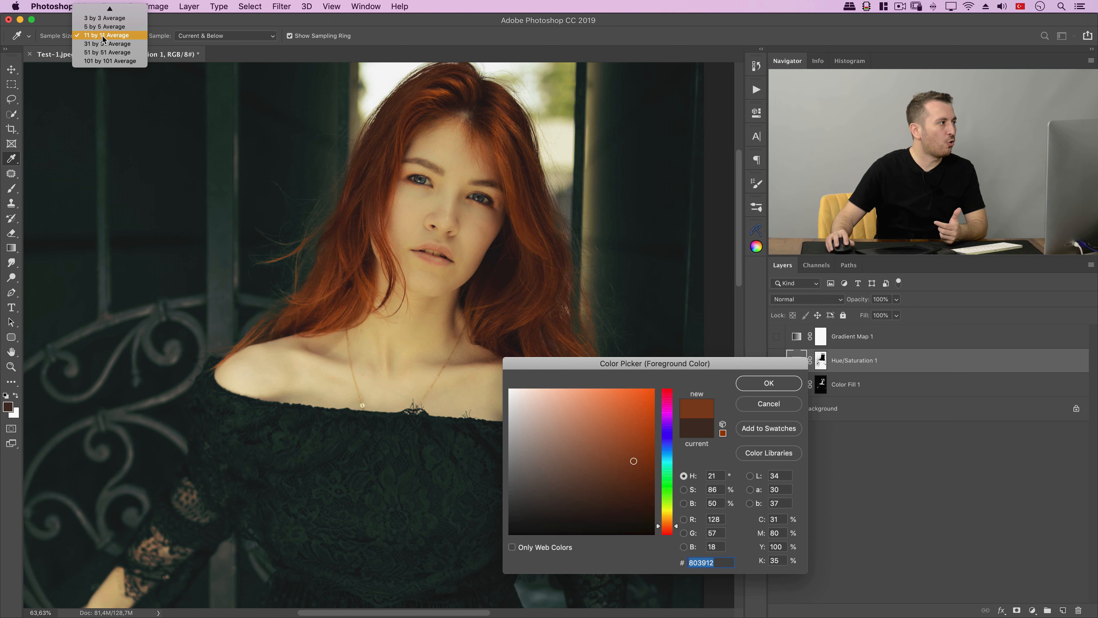
pyautogui.click(192, 43)
pyautogui.click(192, 41)
pyautogui.click(389, 40)
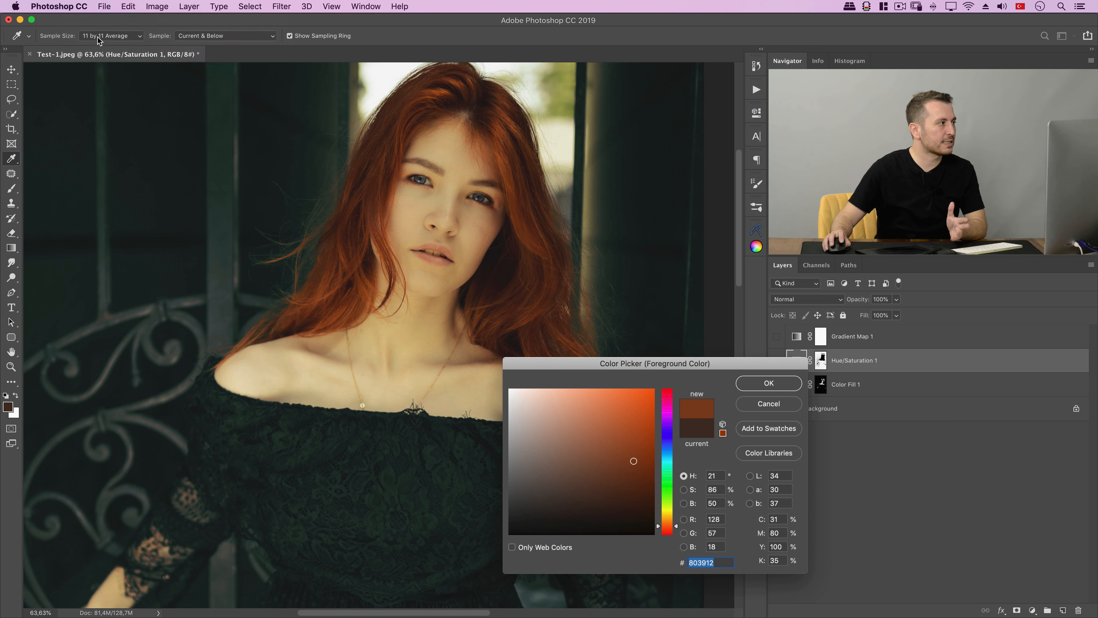
# - Sample the red-brown hair beside the neck as foreground color #763411 and copy its hex code
pyautogui.click(329, 293)
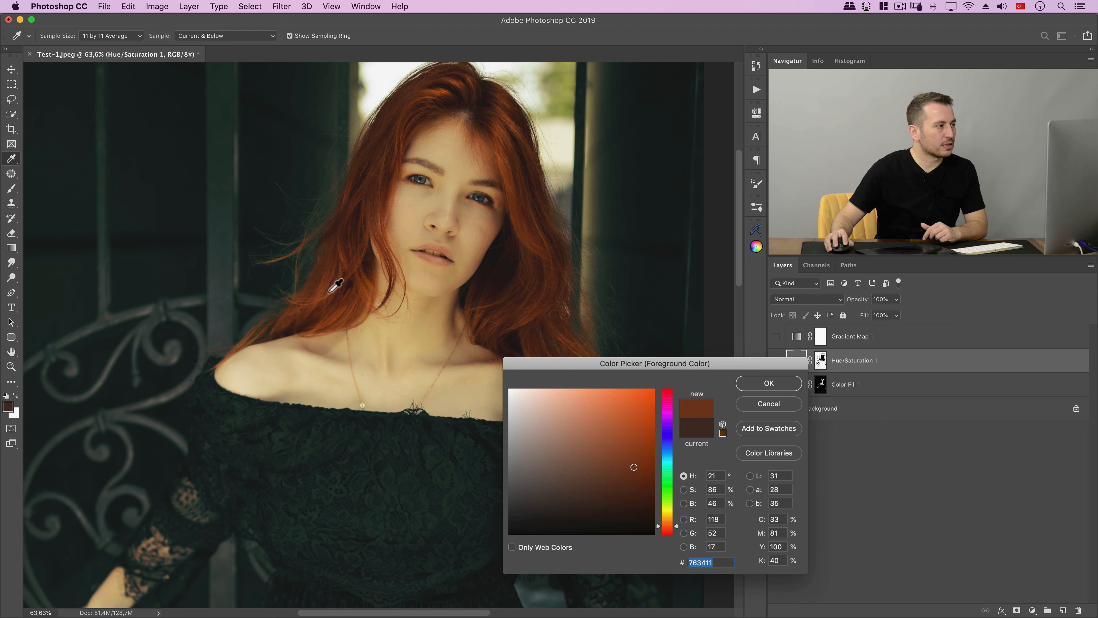
pyautogui.rightClick(701, 565)
pyautogui.click(717, 531)
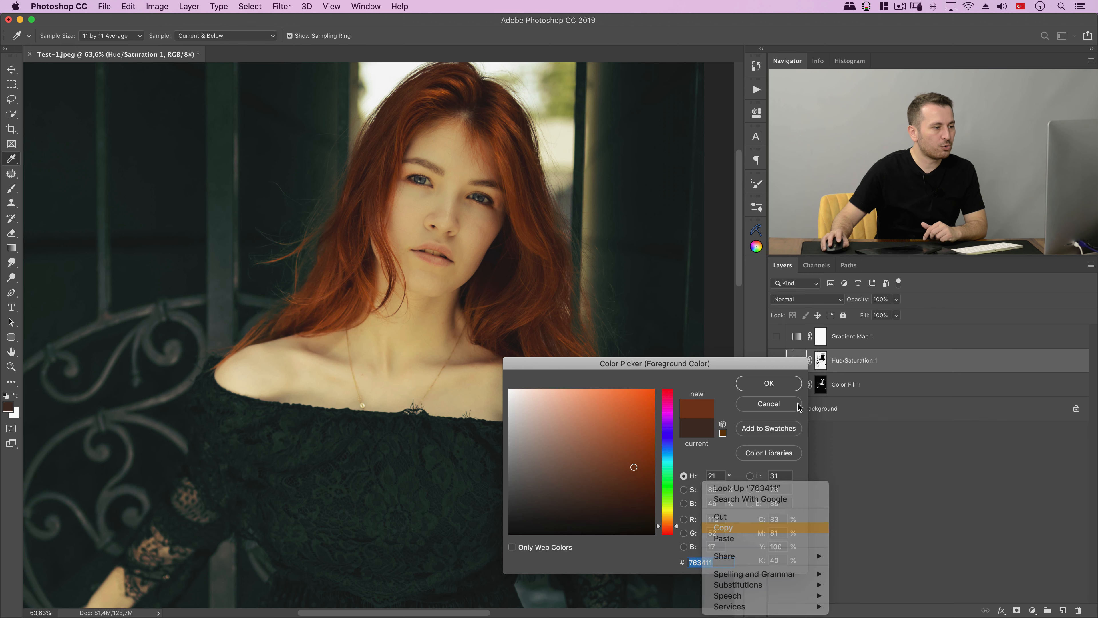
pyautogui.click(768, 383)
pyautogui.press('h')
# - Switch to Adobe Color in Chrome and set the base color of the Complementary palette to #763411
pyautogui.press('super+Tab')
pyautogui.press('super+Tab')
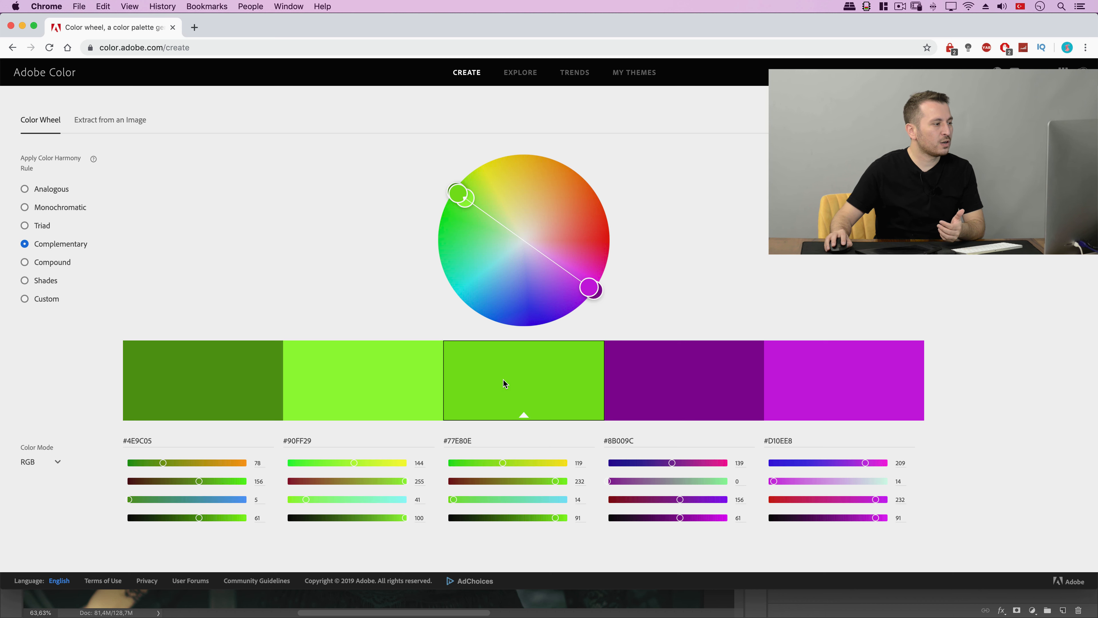
pyautogui.doubleClick(467, 440)
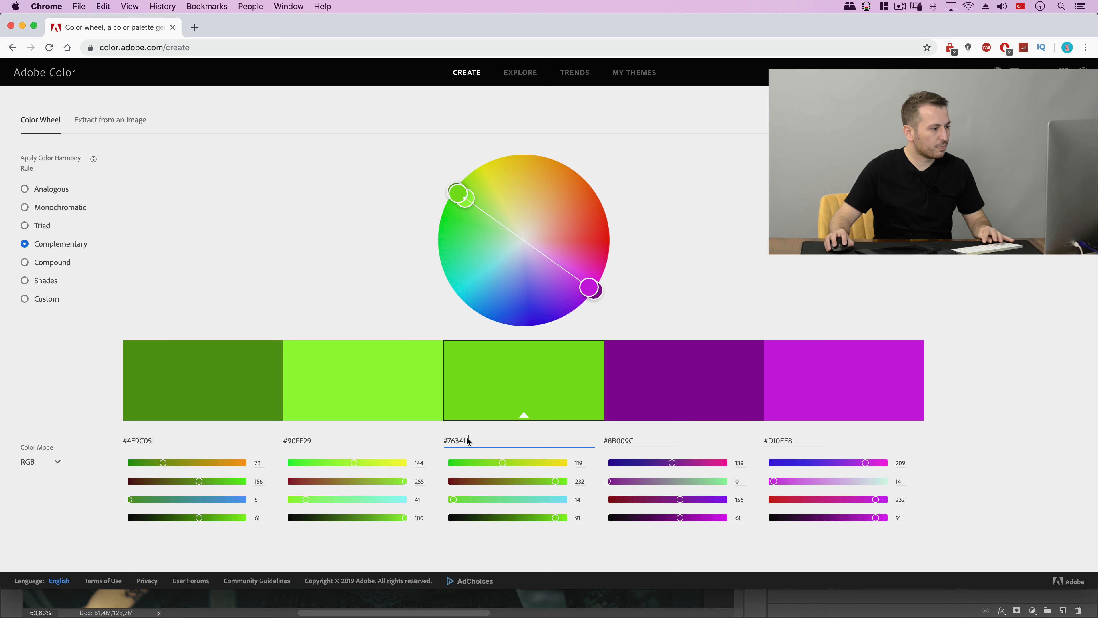
pyautogui.write('763411')
pyautogui.press('Return')
pyautogui.click(513, 379)
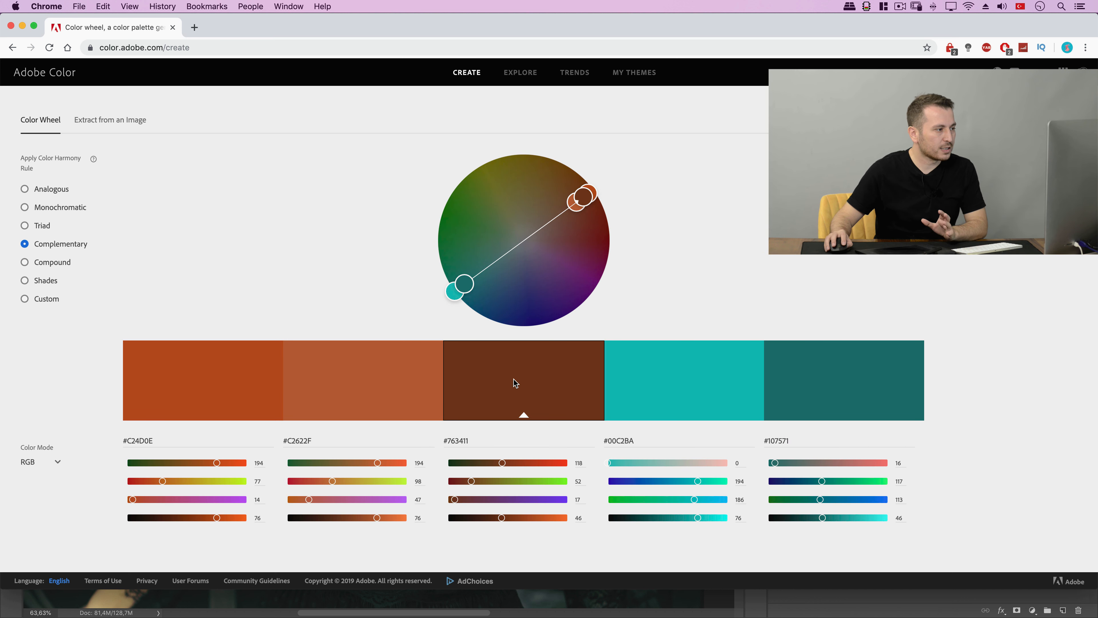
# - Copy the hex code #107571 of the dark teal complementary color
pyautogui.click(854, 379)
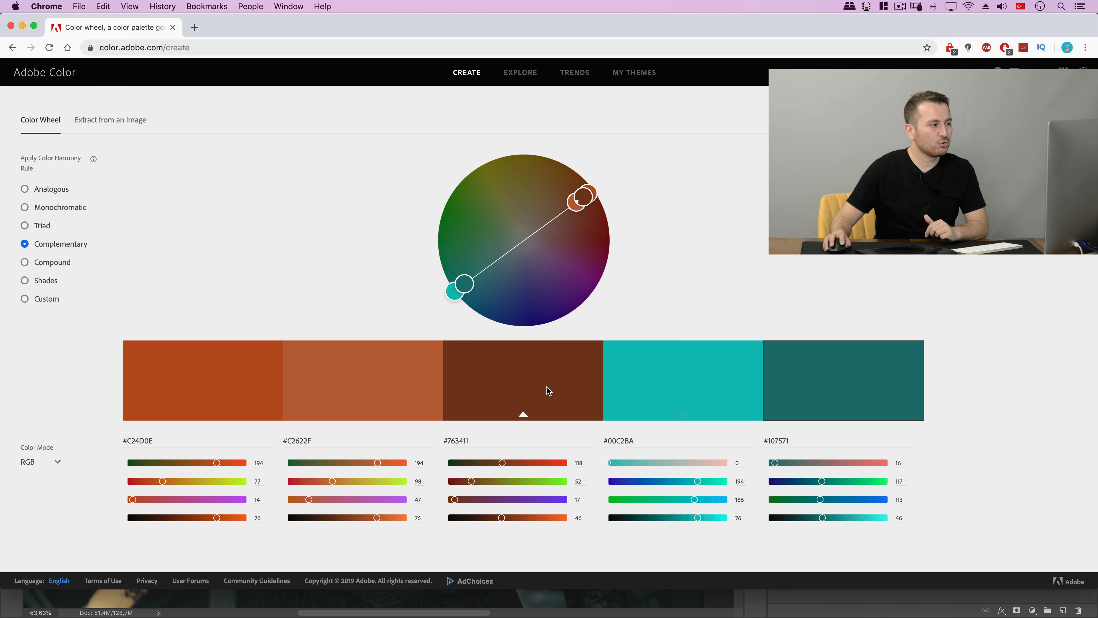
pyautogui.doubleClick(793, 441)
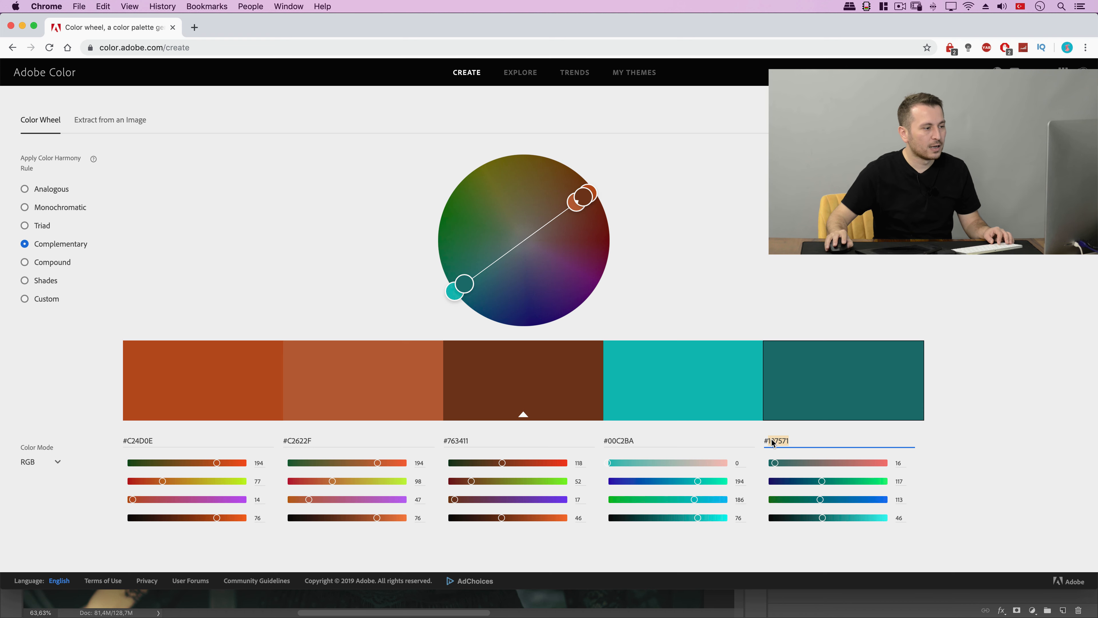
pyautogui.rightClick(772, 442)
pyautogui.click(794, 440)
# - Switch back to Photoshop and add a Solid Color fill layer in #107571 directly above Hue/Saturation 1
pyautogui.press('super+Tab')
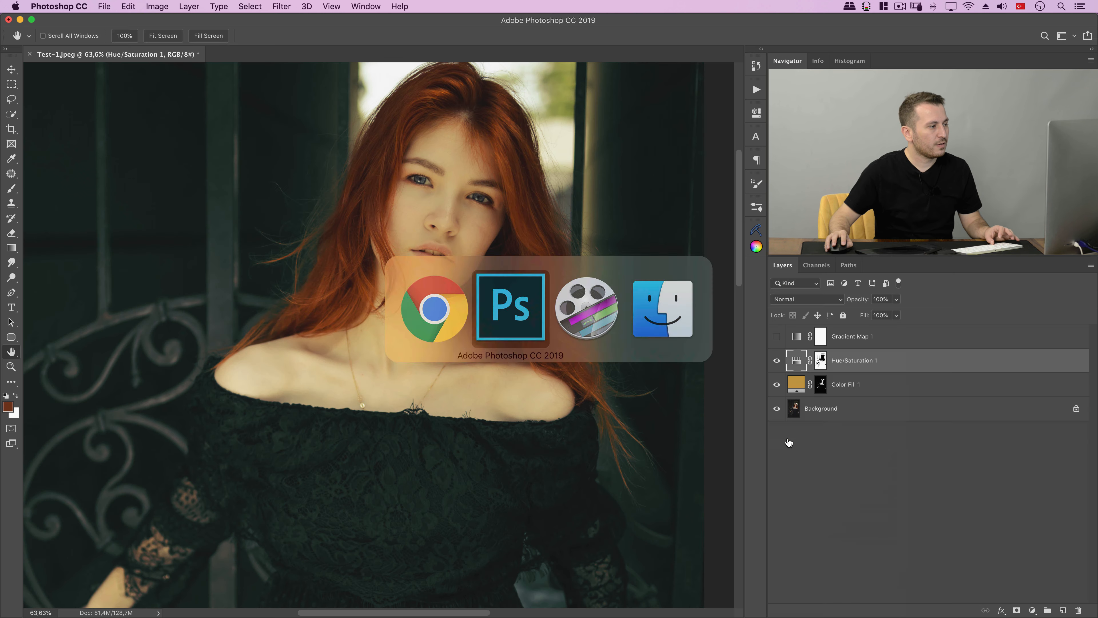
pyautogui.scroll(-3, 565, 350)
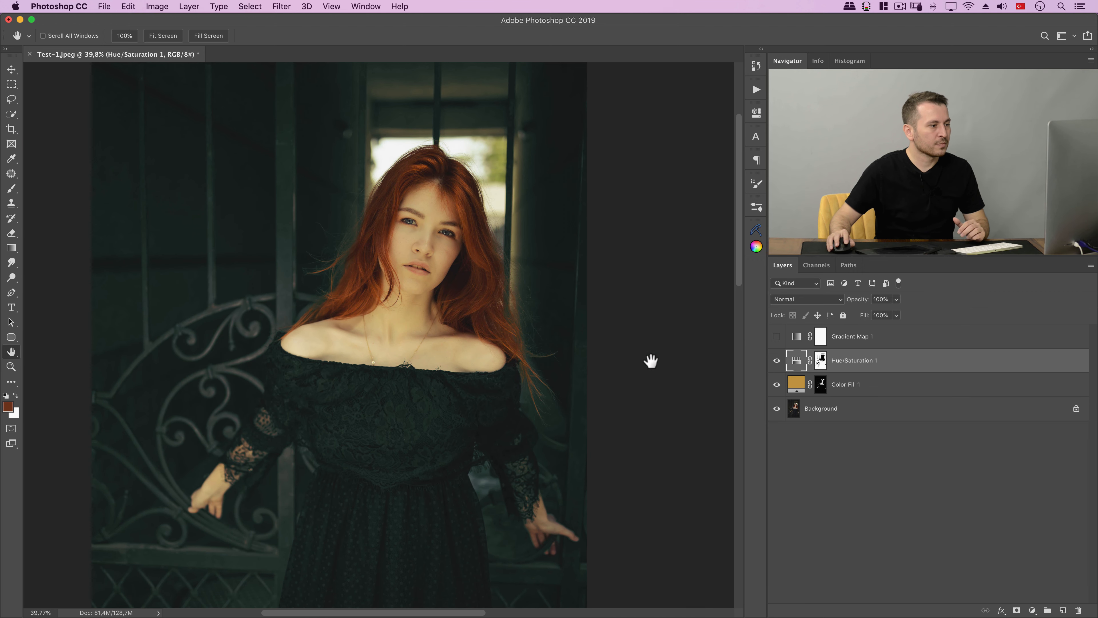
pyautogui.scroll(-3, 575, 360)
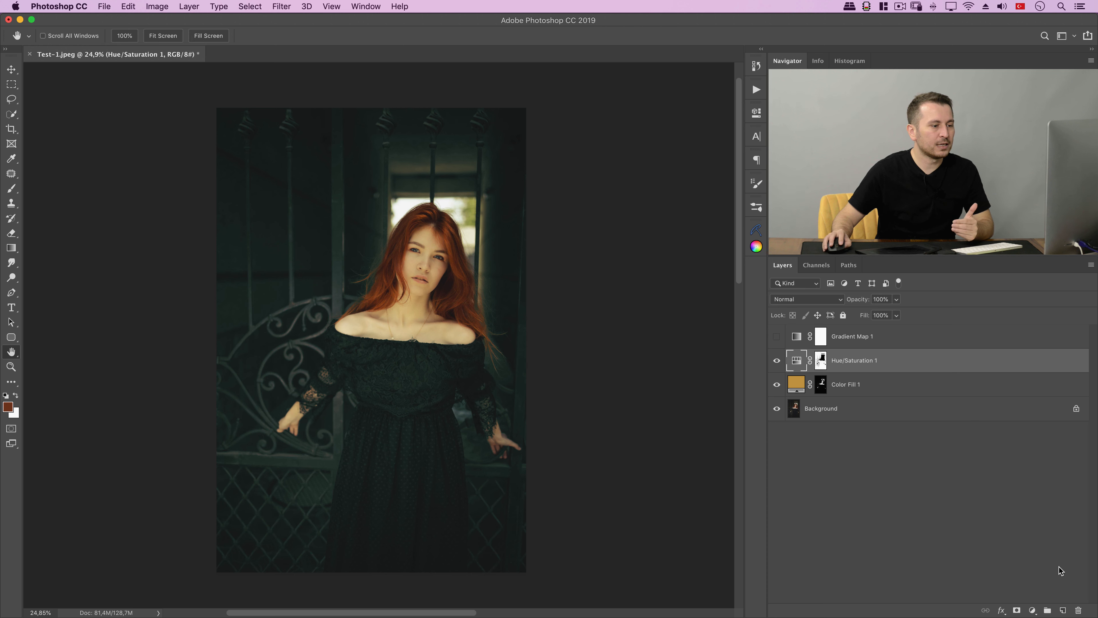
pyautogui.click(1033, 610)
pyautogui.click(1033, 392)
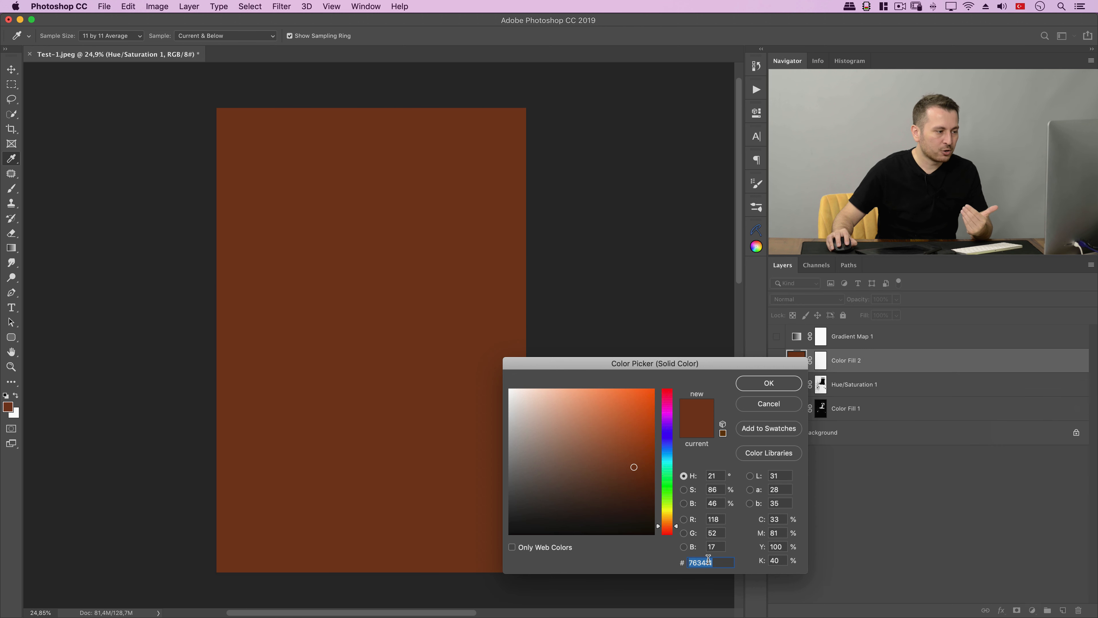
pyautogui.rightClick(708, 560)
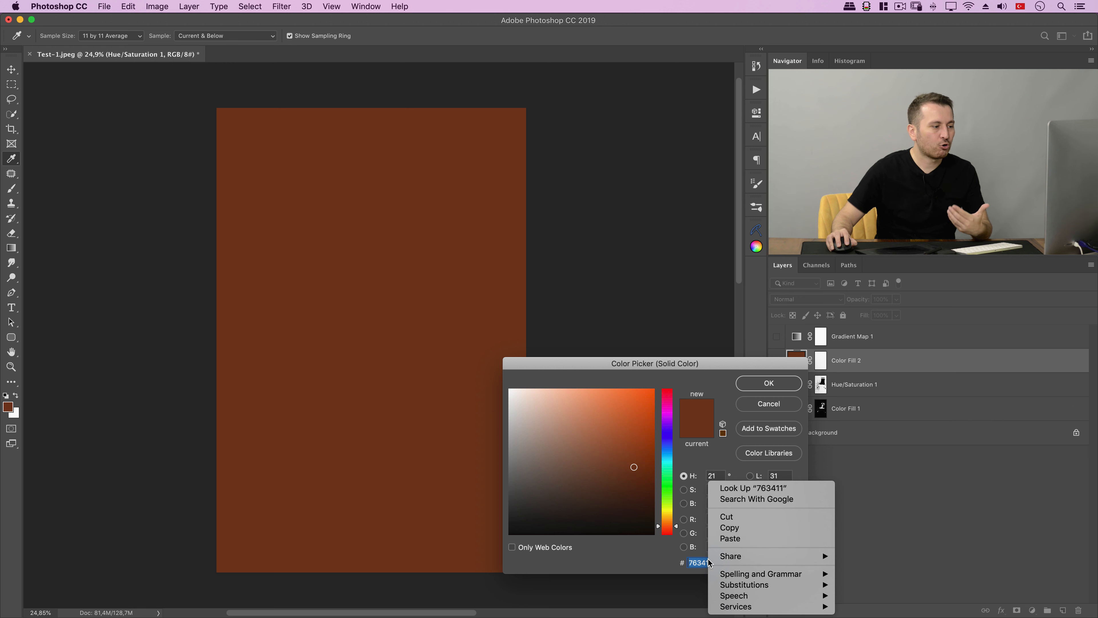
pyautogui.click(735, 539)
pyautogui.click(767, 381)
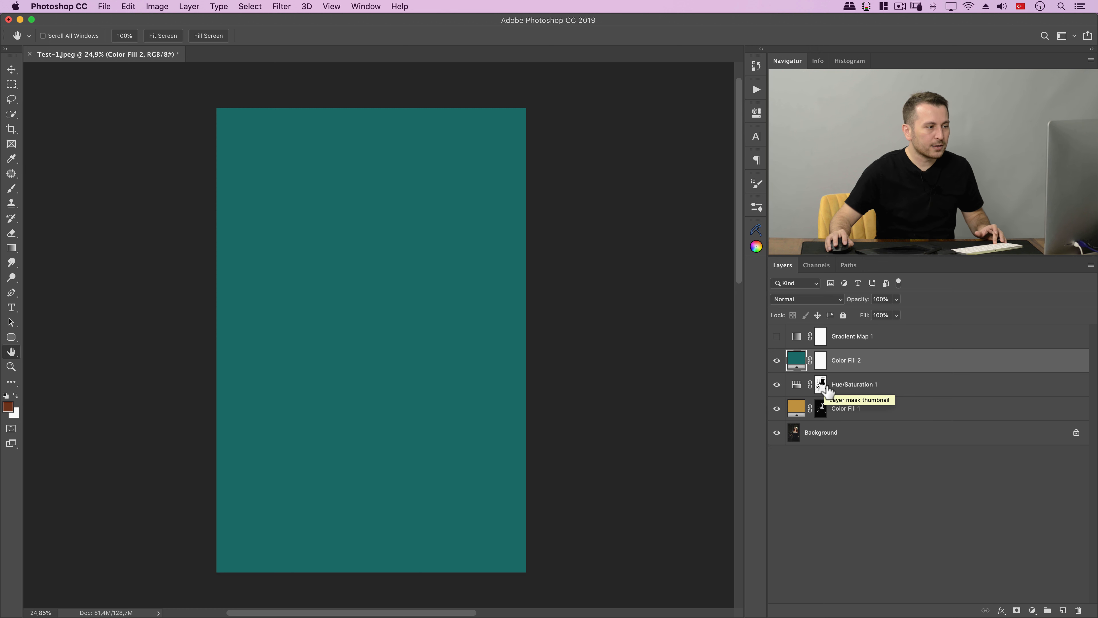
# - Copy the Hue/Saturation 1 mask onto the teal fill layer and set that layer's blend mode to Soft Light
pyautogui.moveTo(826, 386); pyautogui.dragTo(823, 366)
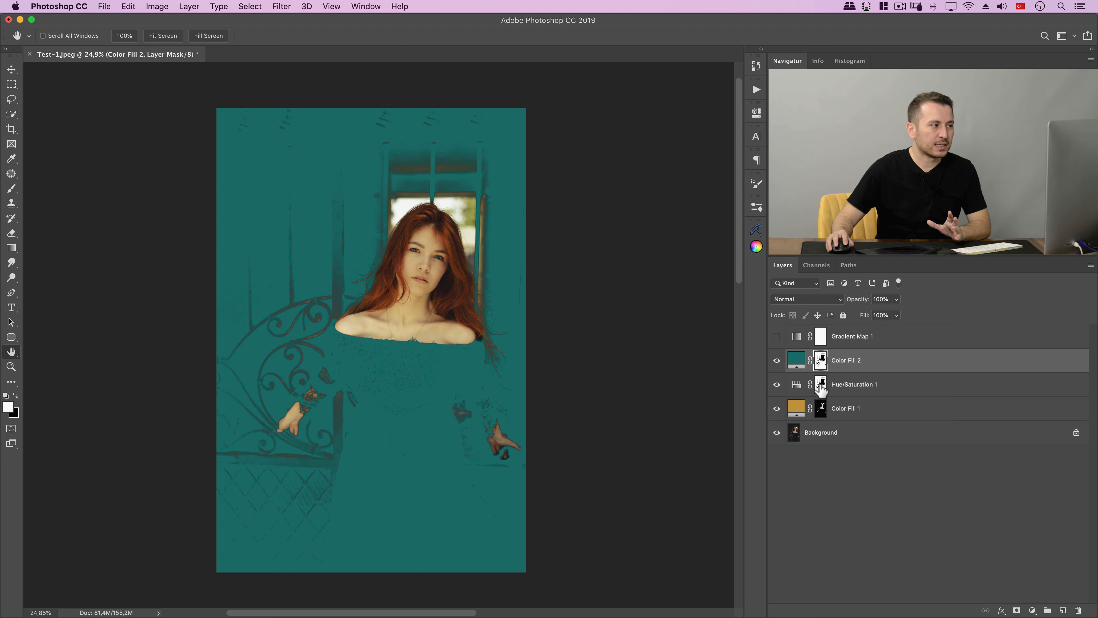
pyautogui.click(802, 363)
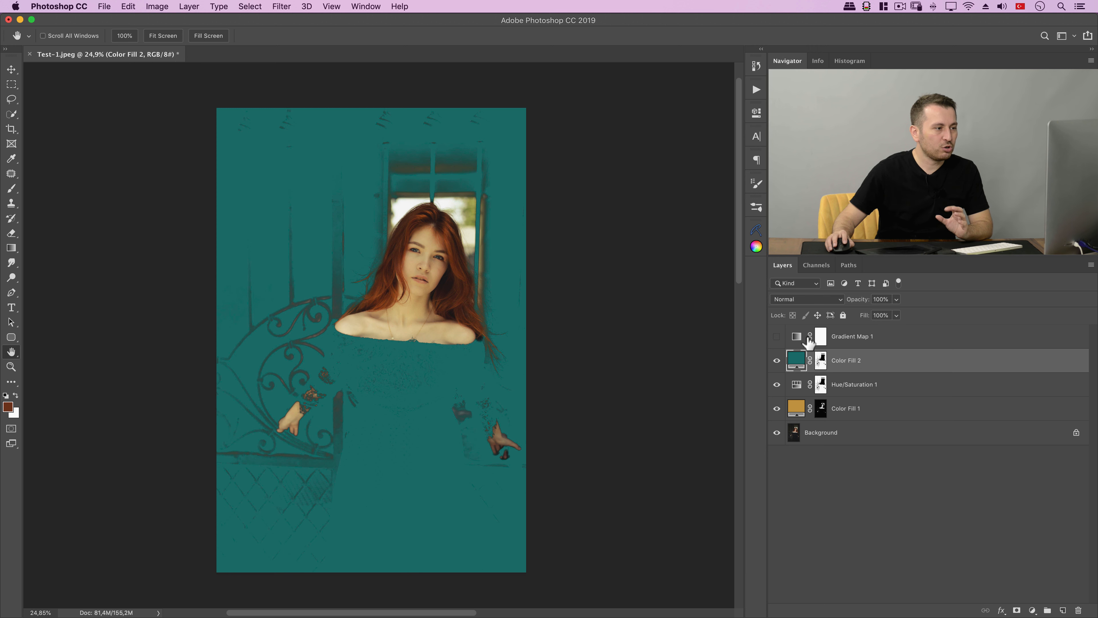
pyautogui.click(798, 299)
pyautogui.click(797, 298)
pyautogui.scroll(4, 423, 252)
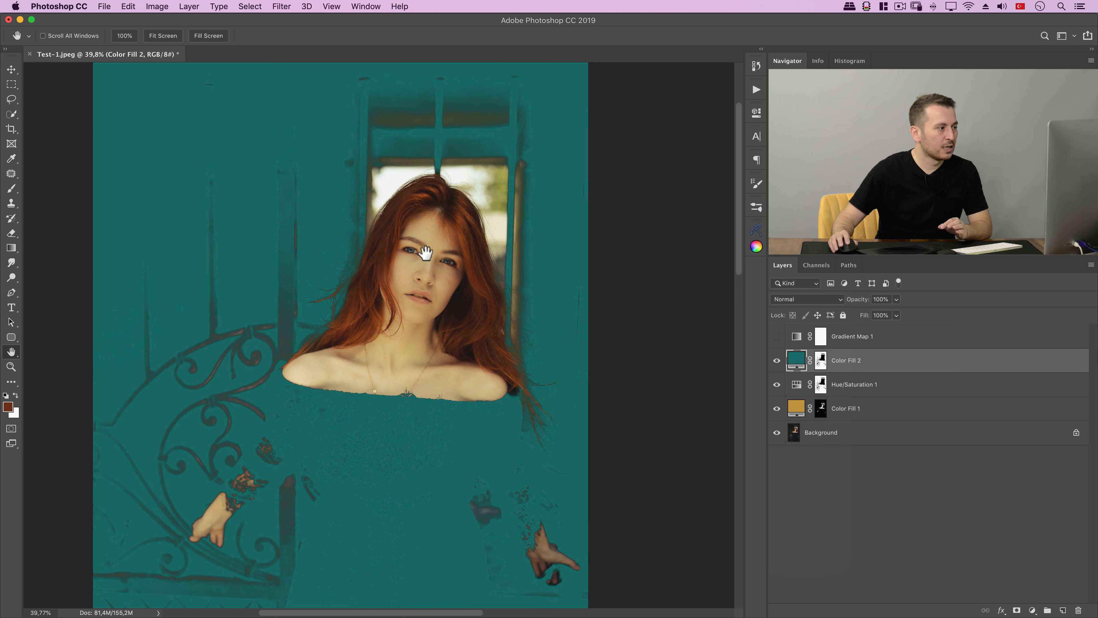
pyautogui.moveTo(472, 305); pyautogui.dragTo(471, 275)
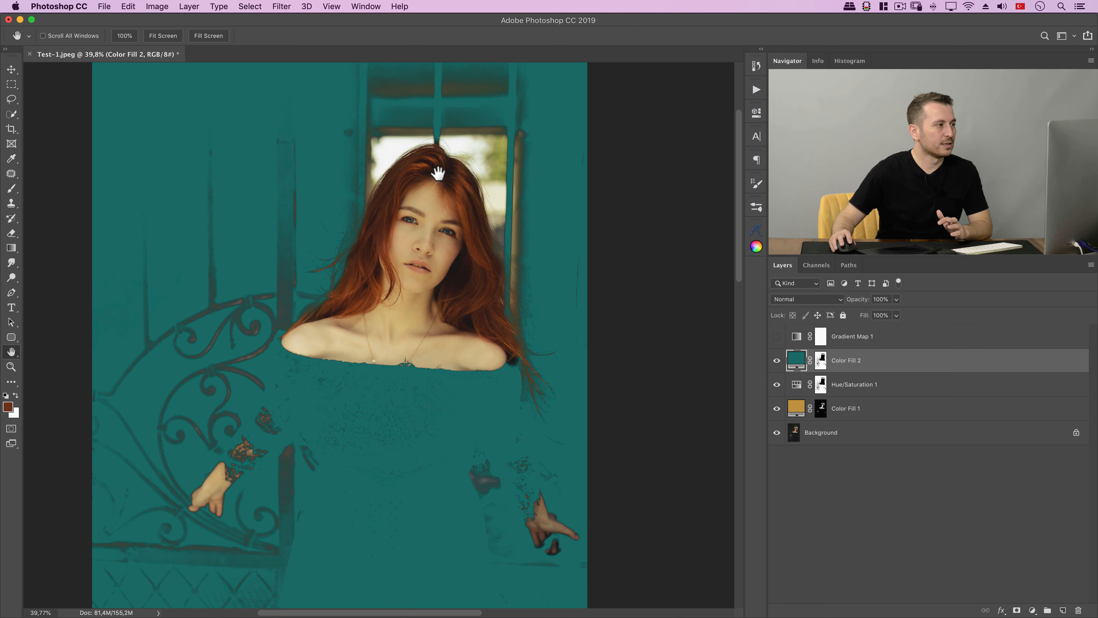
pyautogui.scroll(-5, 536, 462)
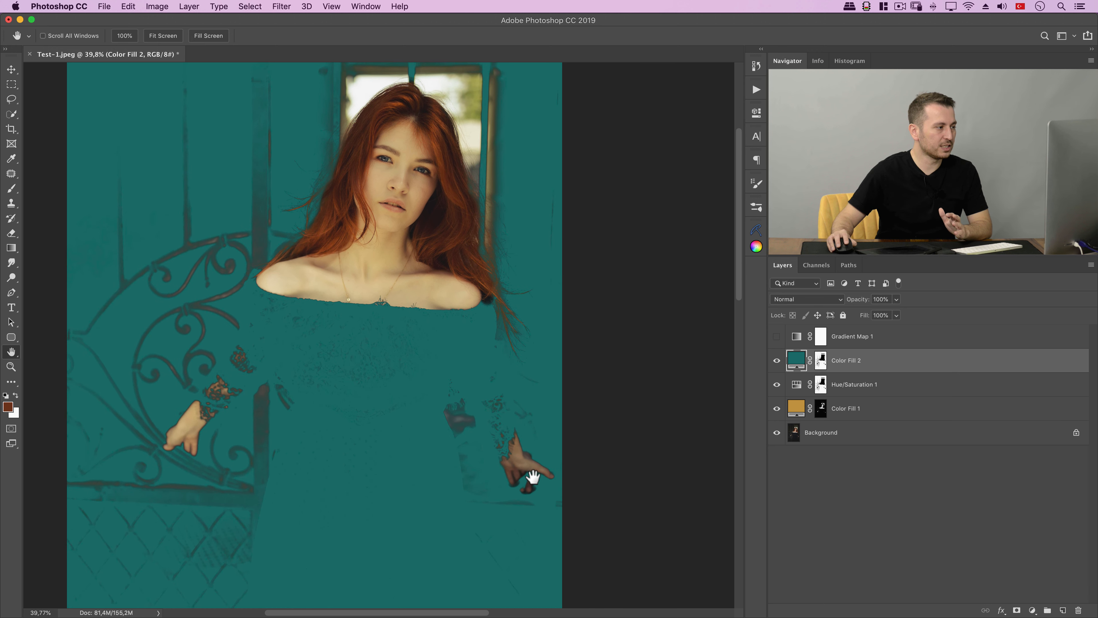
pyautogui.click(806, 299)
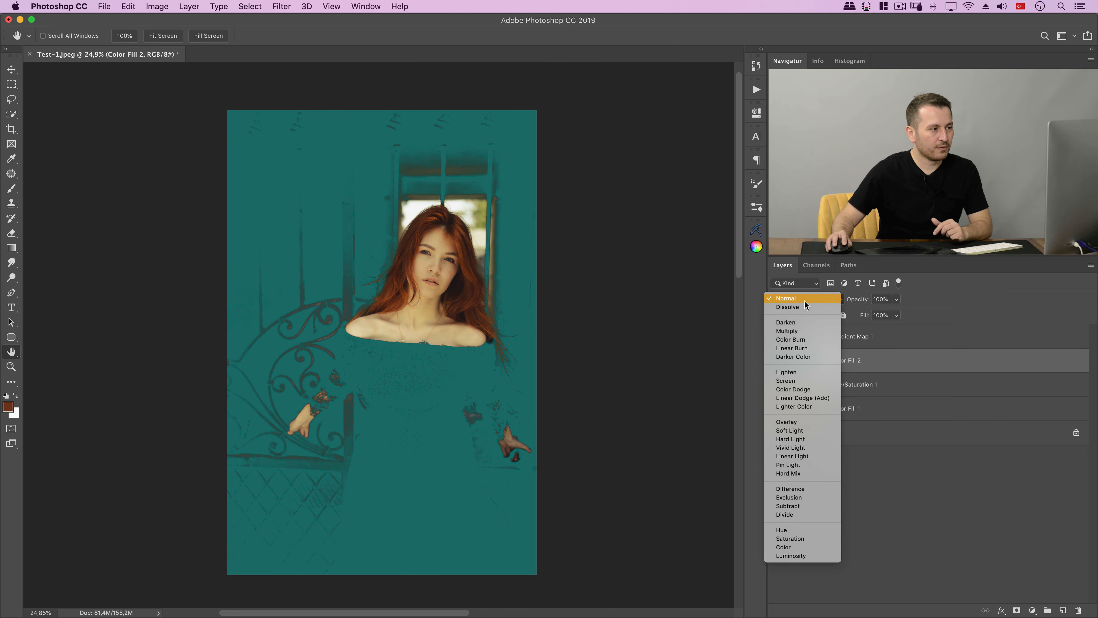
pyautogui.click(790, 431)
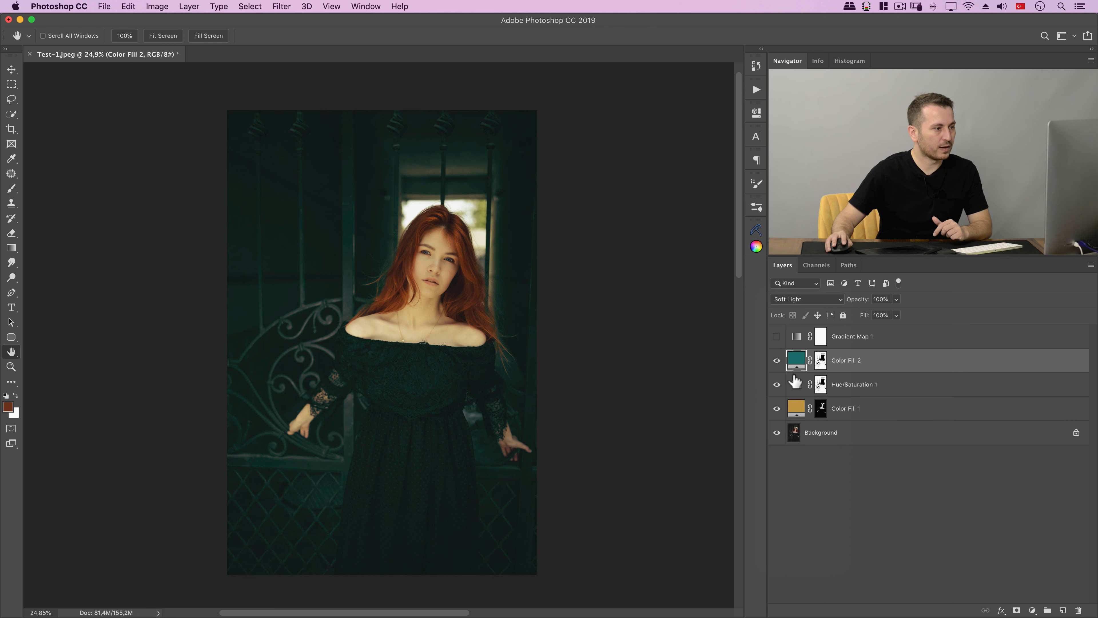
# - Compare the portrait with the teal fill layer hidden and shown, leaving the layer visible
pyautogui.click(779, 363)
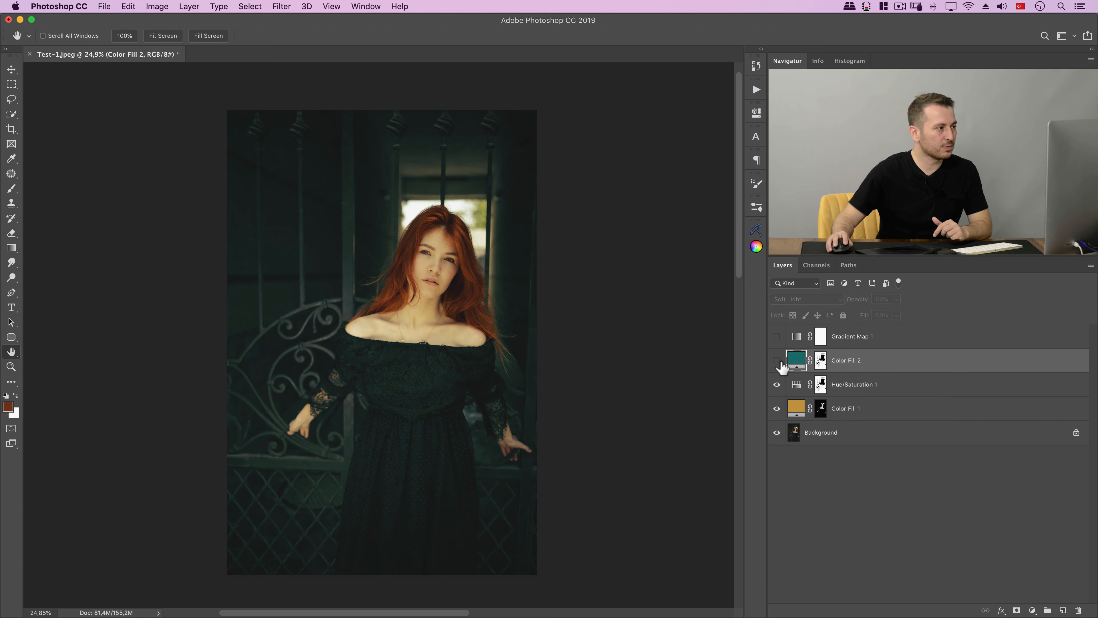
pyautogui.click(778, 363)
pyautogui.scroll(5, 394, 297)
pyautogui.click(780, 364)
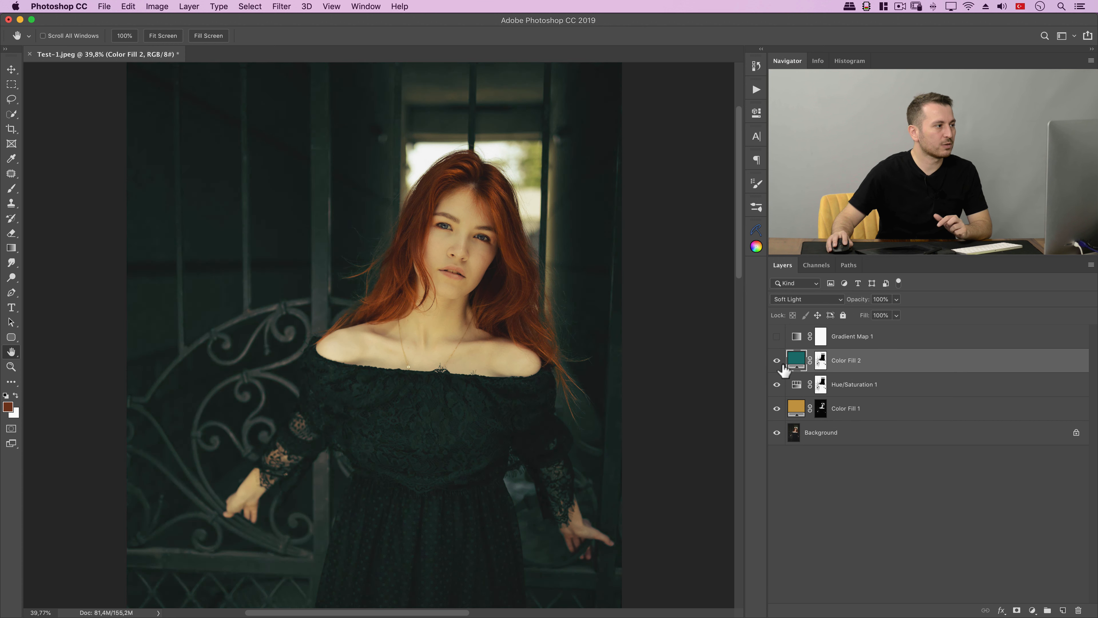
# - Change the teal Color Fill 2 layer's color to the slightly more saturated #0b7a76
pyautogui.doubleClick(796, 359)
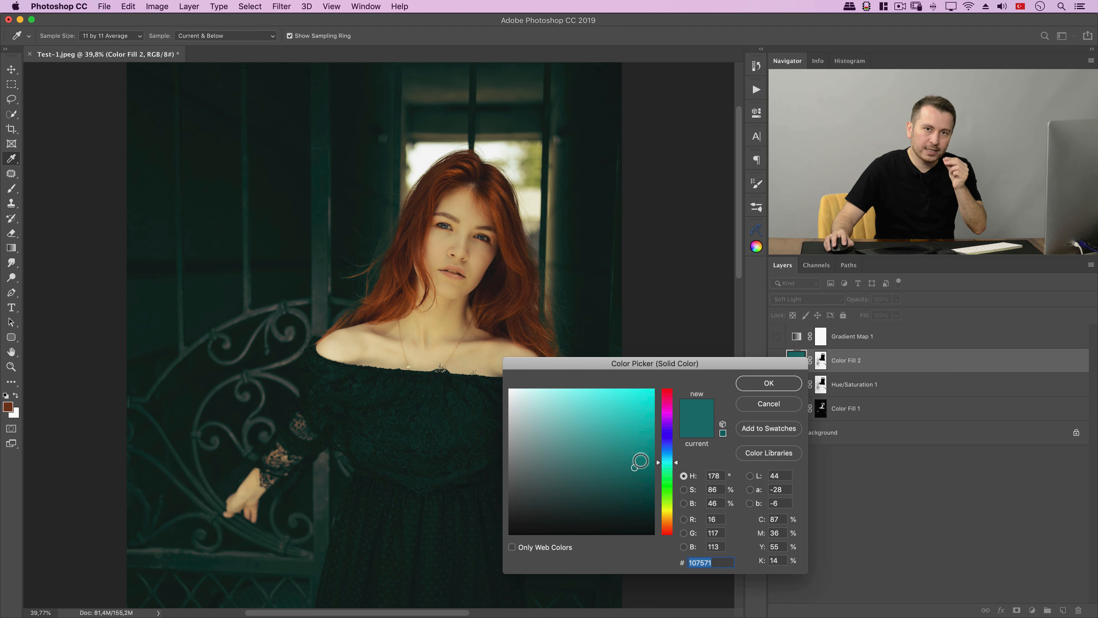
pyautogui.moveTo(634, 468)
pyautogui.mouseDown()
pyautogui.moveTo(652, 463)
pyautogui.moveTo(649, 491)
pyautogui.moveTo(645, 466)
pyautogui.mouseUp()
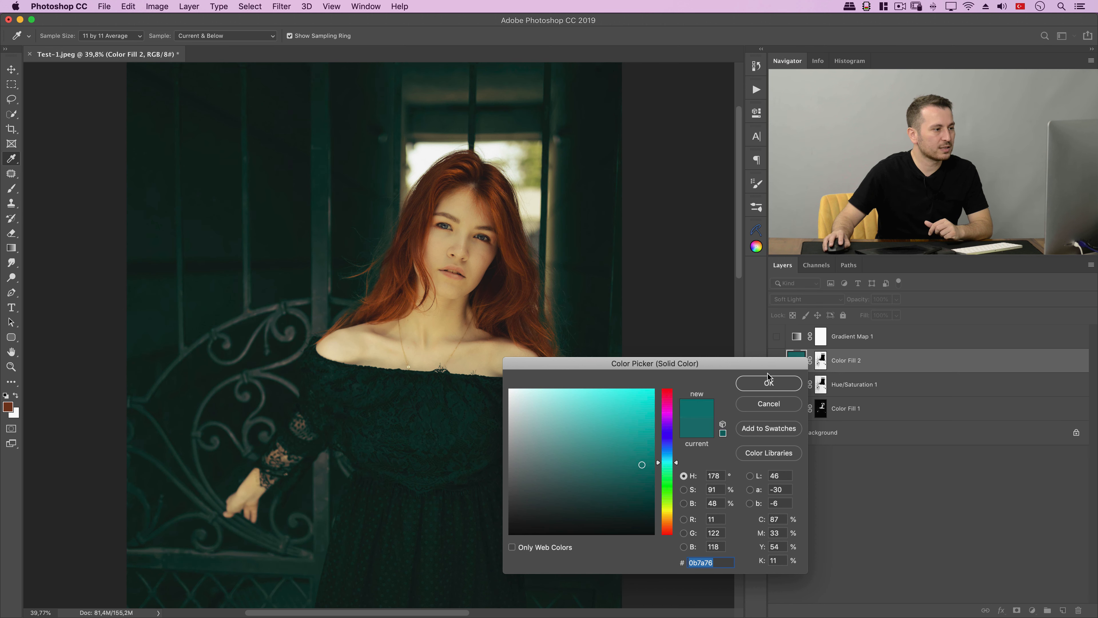
pyautogui.click(770, 383)
pyautogui.press('h')
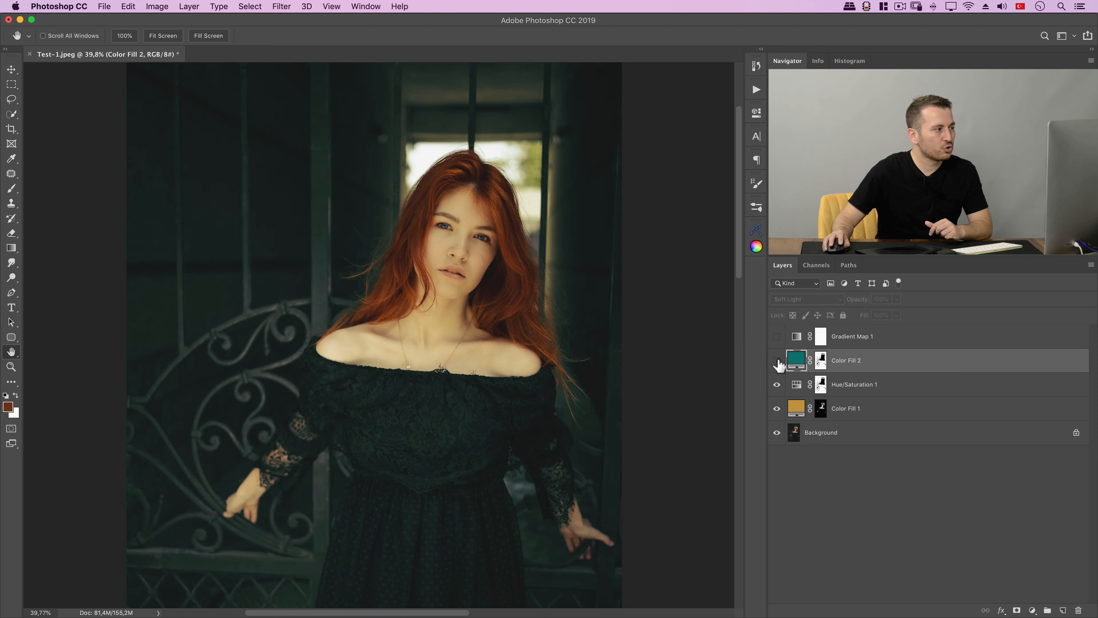
# - Compare the whole portrait with Color Fill 2 hidden and shown, leaving the layer visible
pyautogui.scroll(3, 565, 327)
pyautogui.scroll(-5, 492, 363)
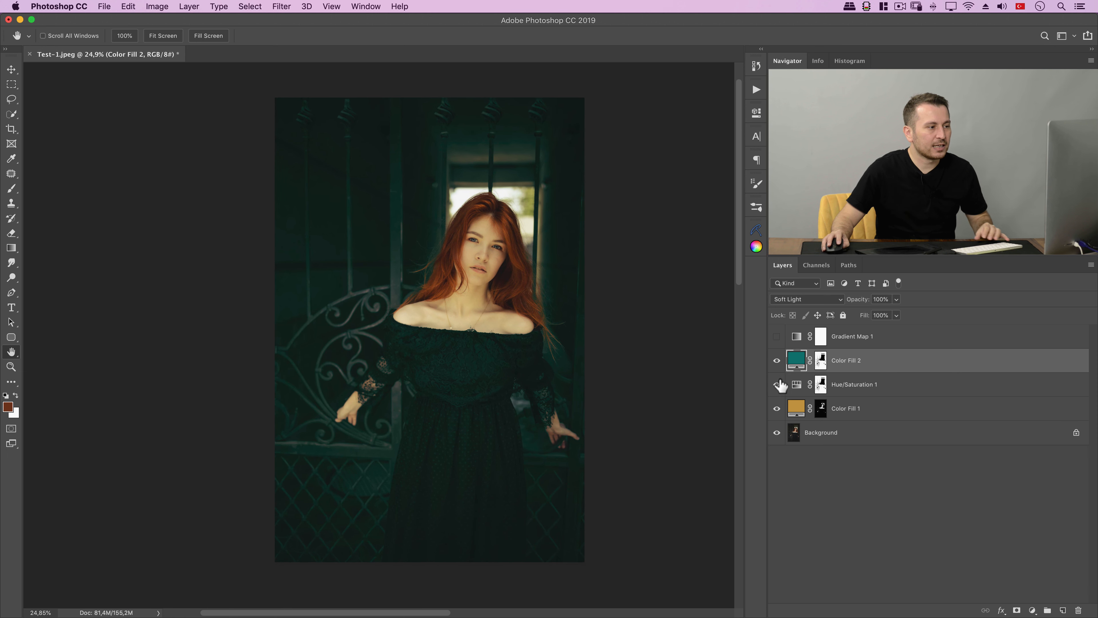
pyautogui.click(779, 365)
pyautogui.click(779, 364)
pyautogui.click(779, 364)
pyautogui.click(780, 364)
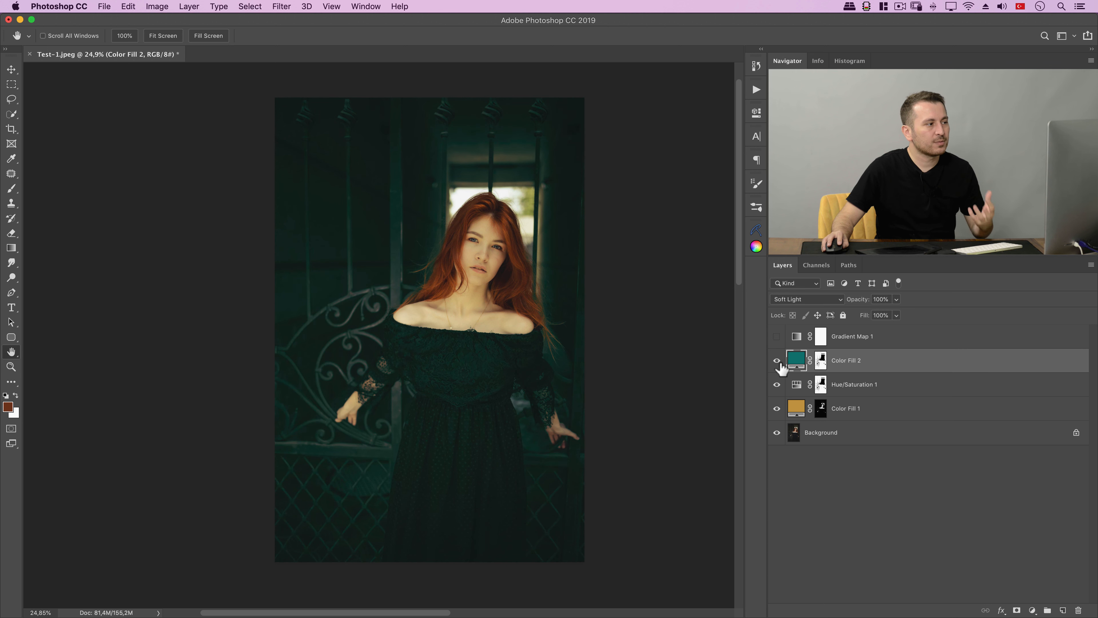
pyautogui.click(779, 365)
pyautogui.click(779, 364)
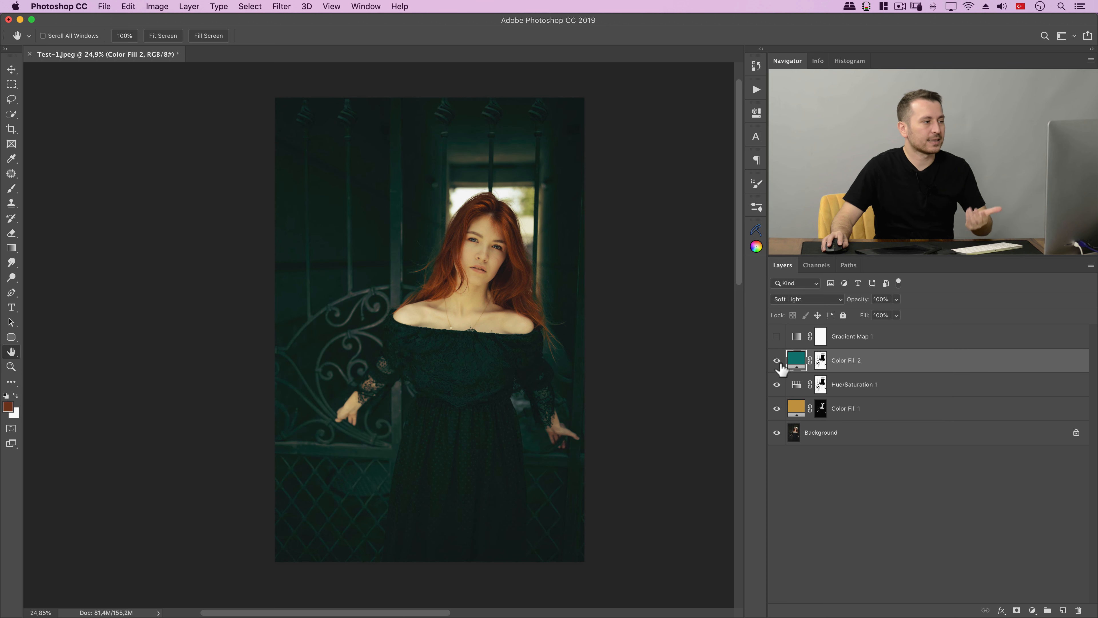
# - Compare the original Background alone with the full color grade, leaving the graded layers visible
pyautogui.keyDown('alt'); pyautogui.click(779, 436); pyautogui.keyUp('alt')
pyautogui.keyDown('alt'); pyautogui.click(780, 435); pyautogui.keyUp('alt')
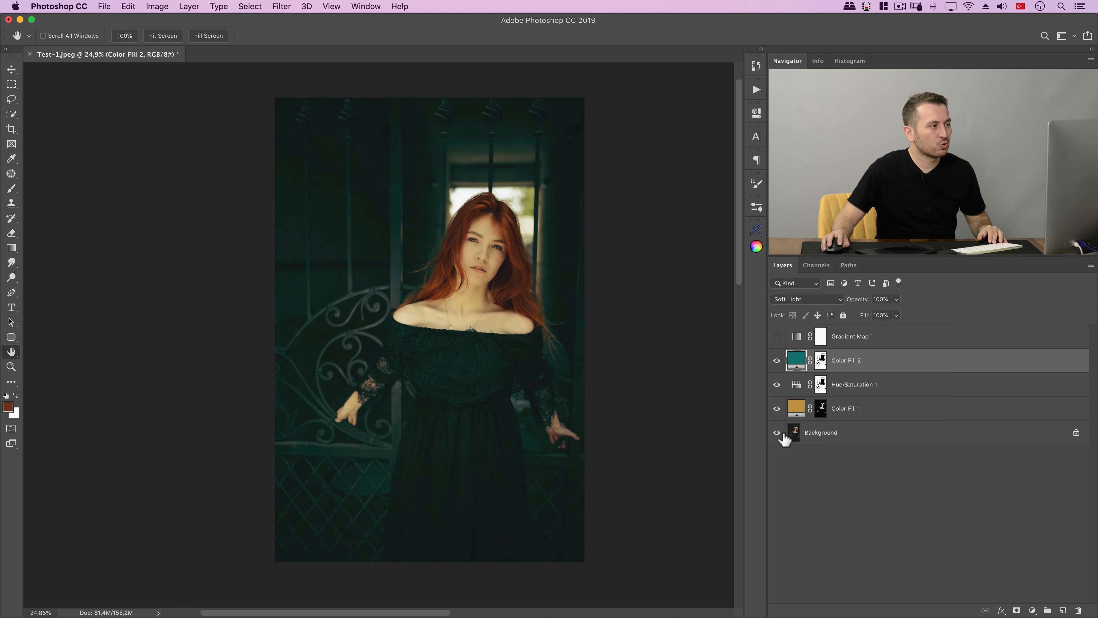
pyautogui.keyDown('alt'); pyautogui.click(779, 435); pyautogui.keyUp('alt')
pyautogui.keyDown('alt'); pyautogui.click(779, 436); pyautogui.keyUp('alt')
pyautogui.scroll(5, 436, 248)
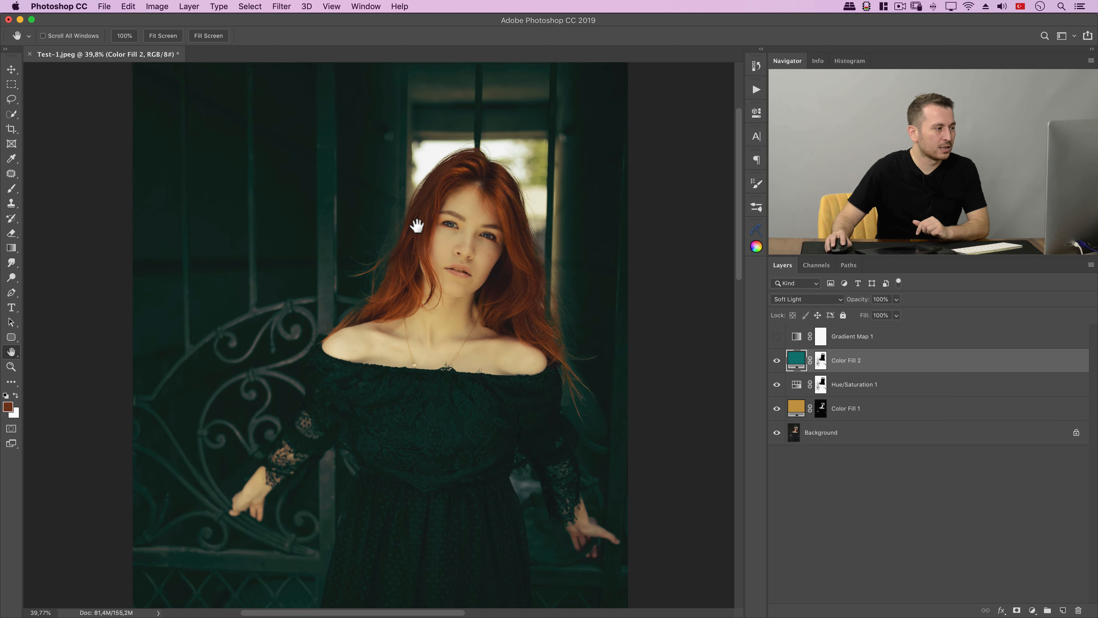
# - Isolate the Background, restore Color Fill 1, Hue/Saturation 1 and Color Fill 2 one by one to review their effects, and select Color Fill 2
pyautogui.keyDown('alt'); pyautogui.click(777, 432); pyautogui.keyUp('alt')
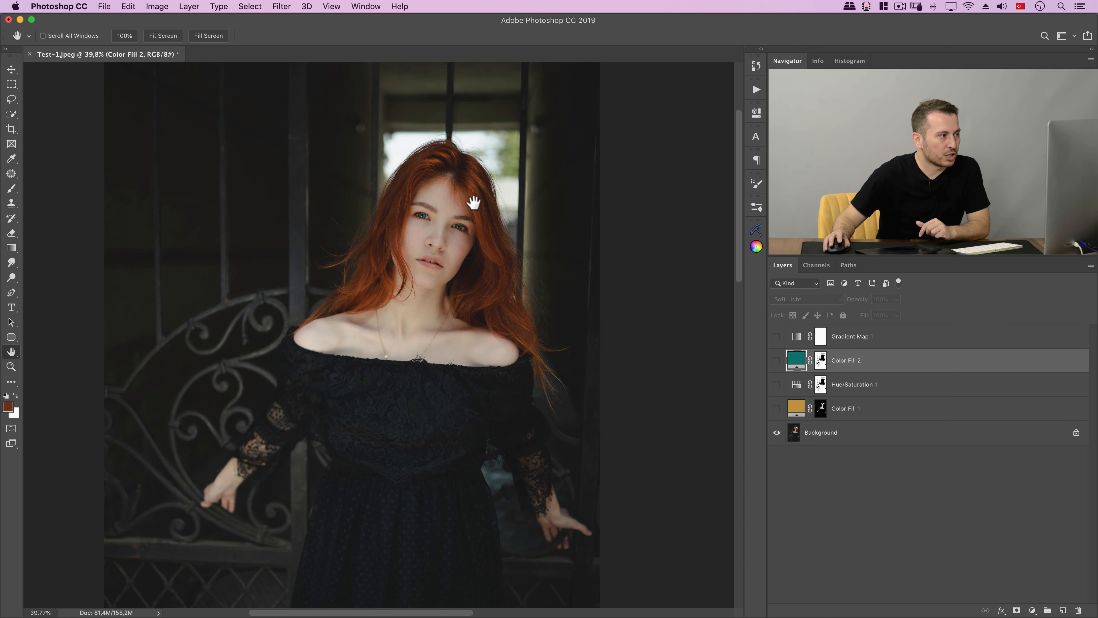
pyautogui.scroll(4, 475, 203)
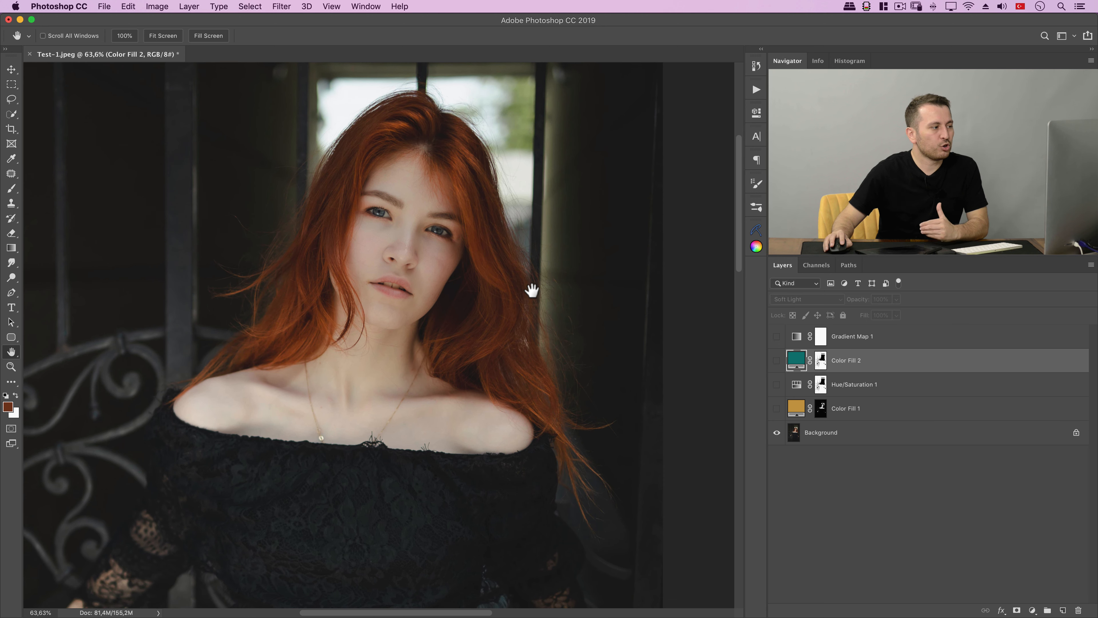
pyautogui.click(777, 408)
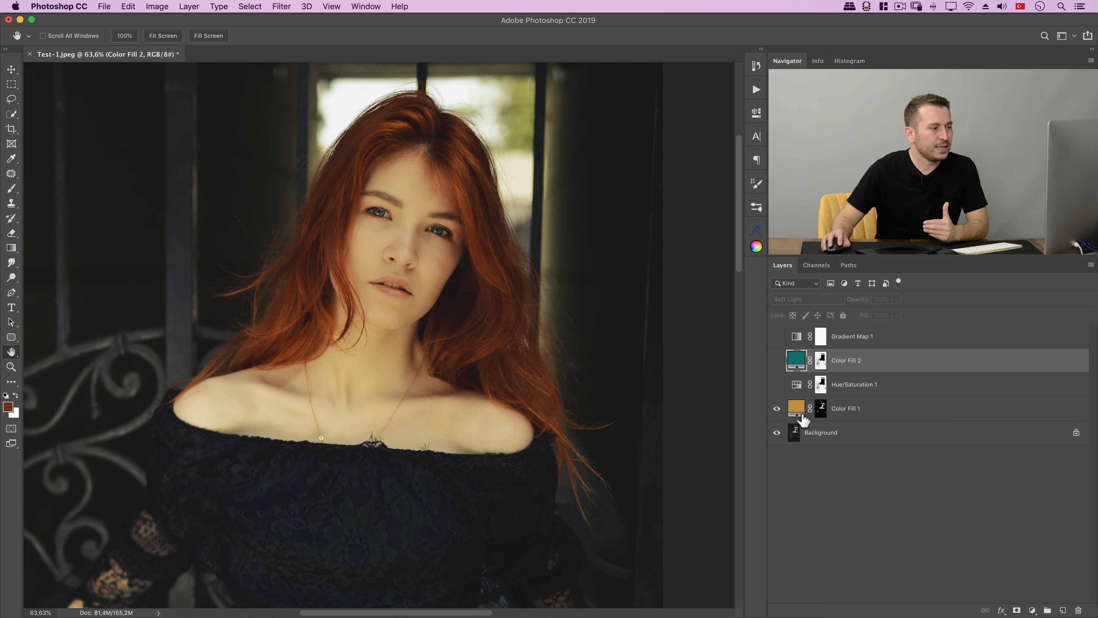
pyautogui.click(797, 411)
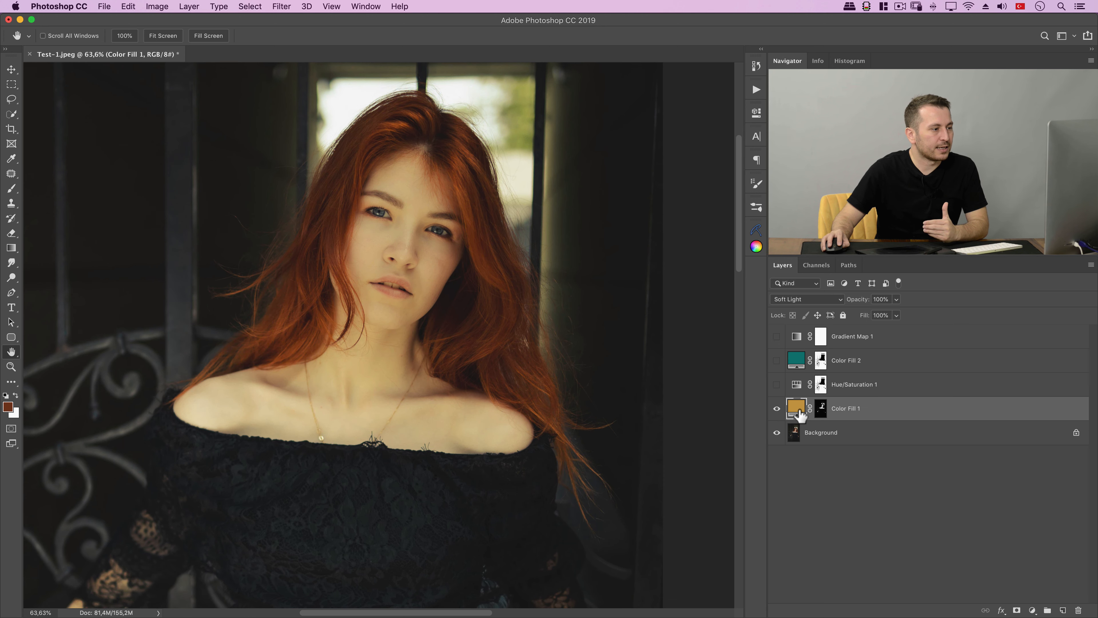
pyautogui.click(777, 409)
pyautogui.click(777, 408)
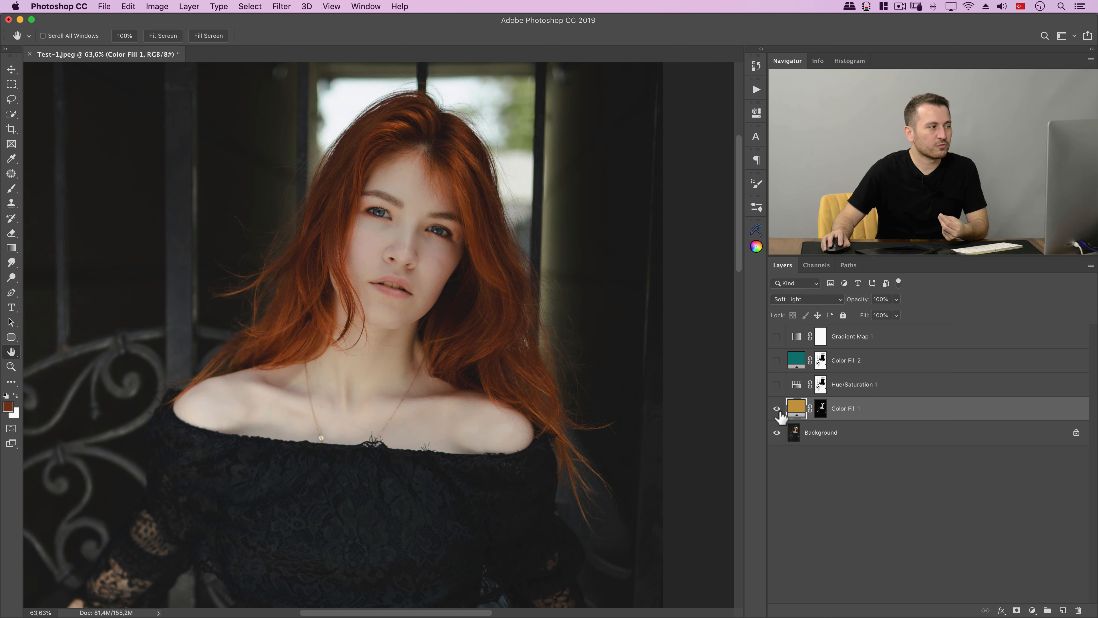
pyautogui.scroll(-5, 583, 343)
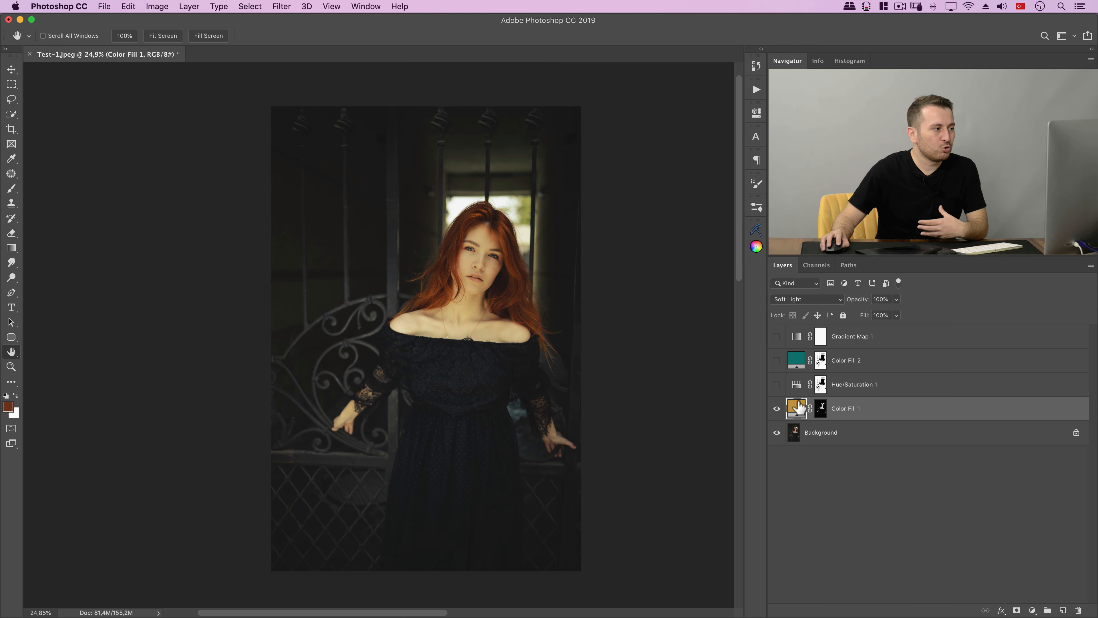
pyautogui.click(776, 385)
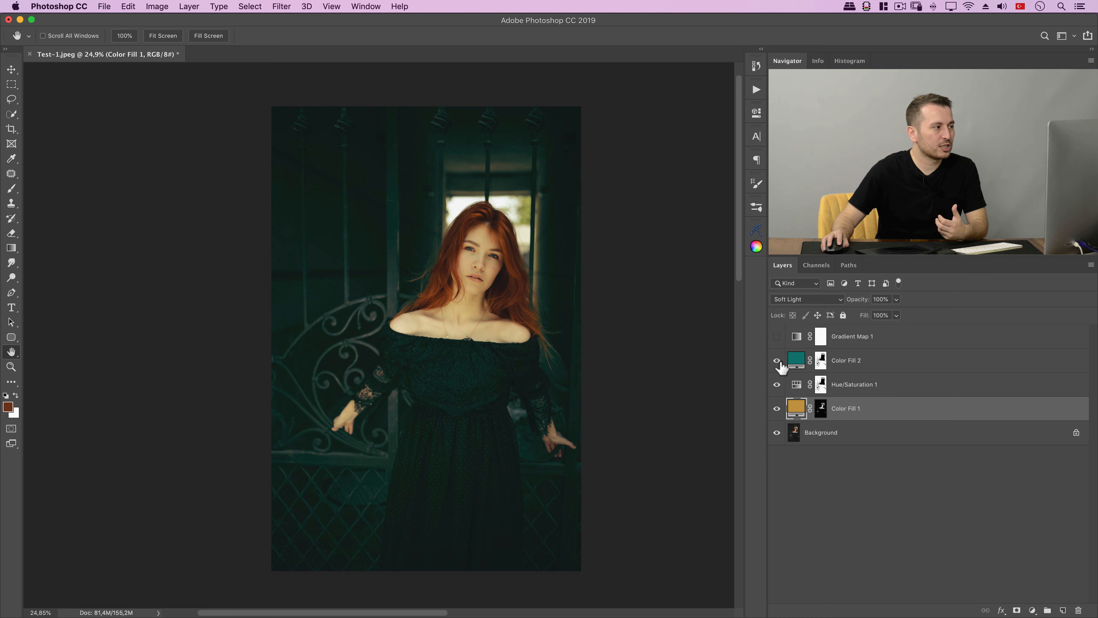
pyautogui.click(799, 363)
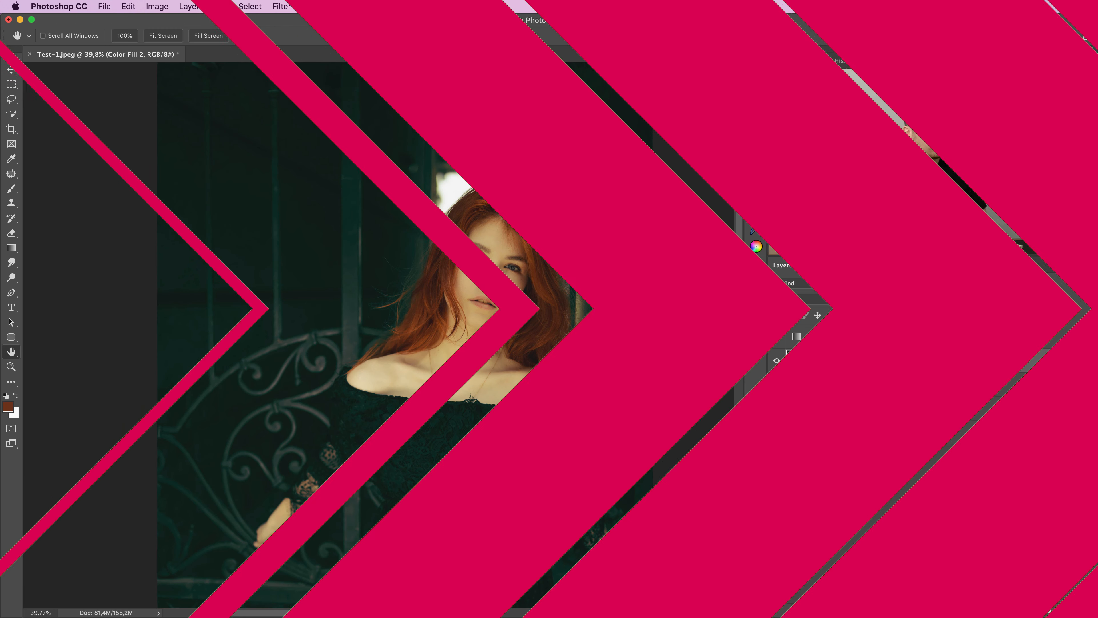
# - Show the Gradient Map 1 layer and turn off its Reverse option
pyautogui.scroll(5, 519, 229)
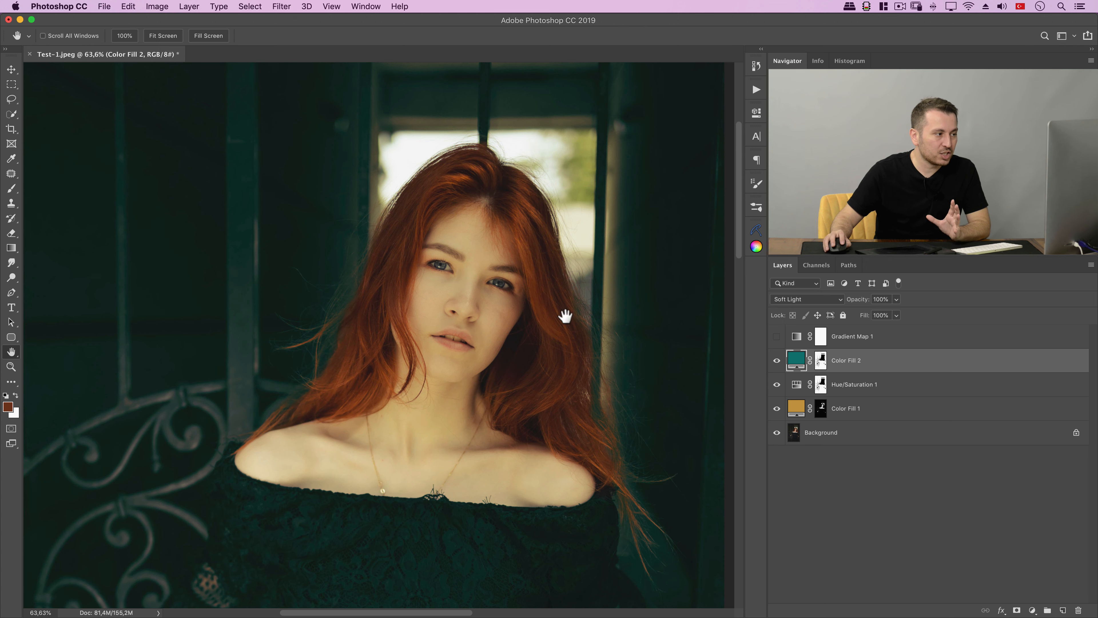
pyautogui.moveTo(567, 314); pyautogui.dragTo(520, 317)
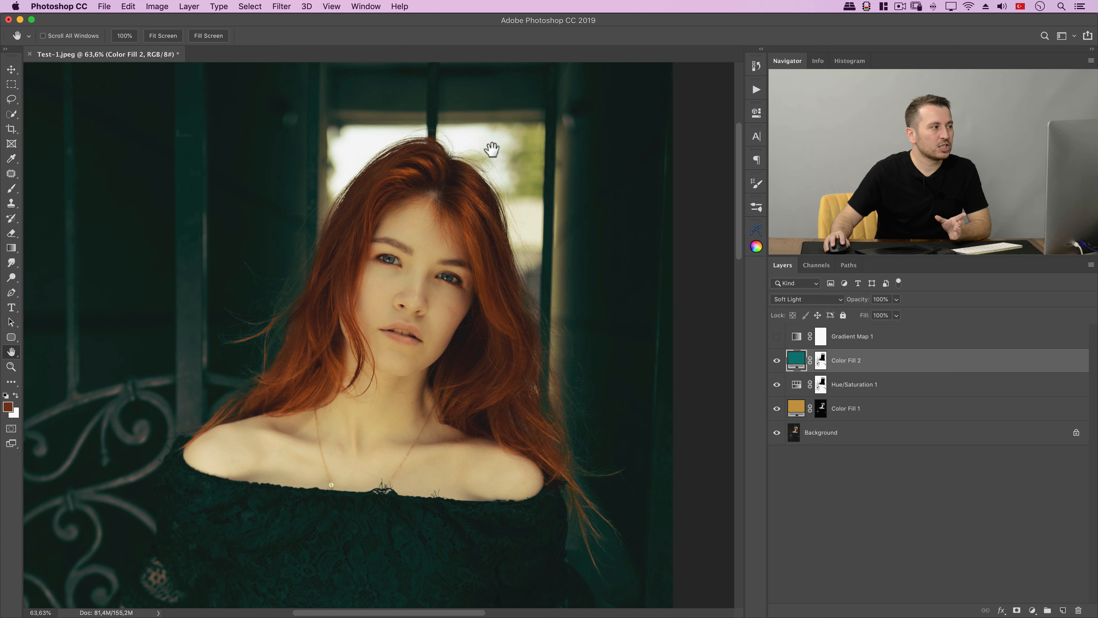
pyautogui.moveTo(382, 394); pyautogui.dragTo(368, 393)
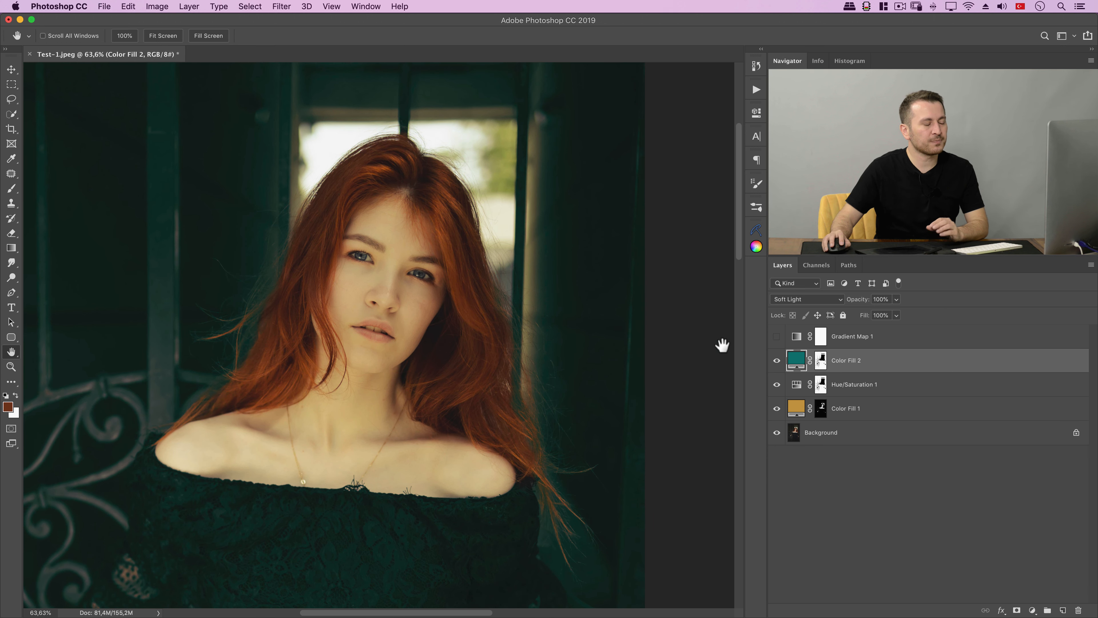
pyautogui.scroll(-3, 643, 328)
pyautogui.moveTo(561, 320); pyautogui.dragTo(470, 309)
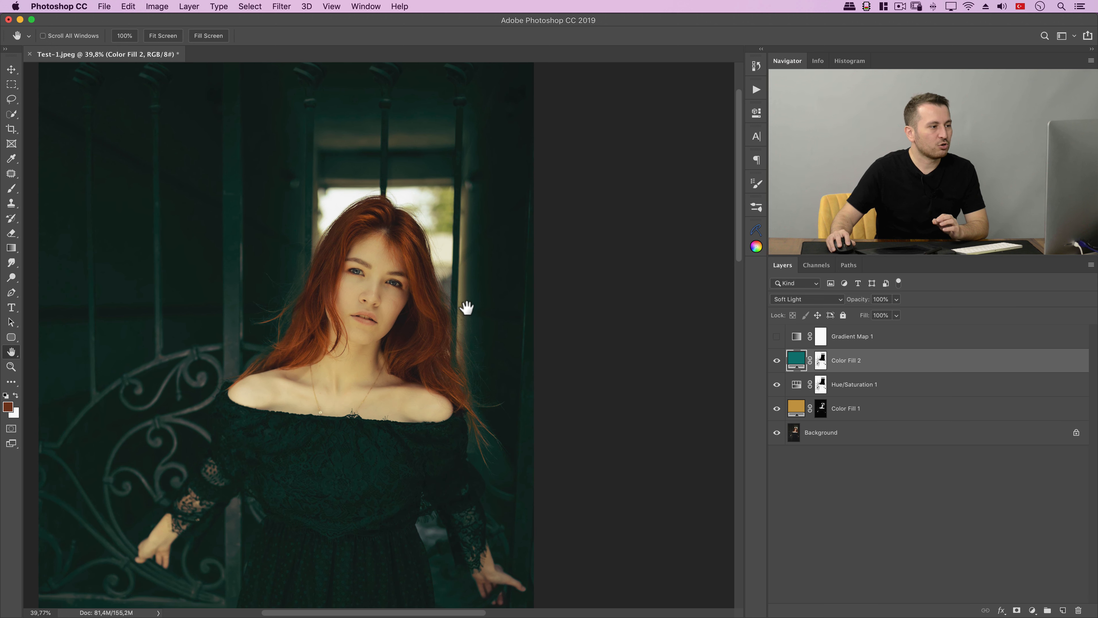
pyautogui.click(777, 344)
pyautogui.doubleClick(796, 335)
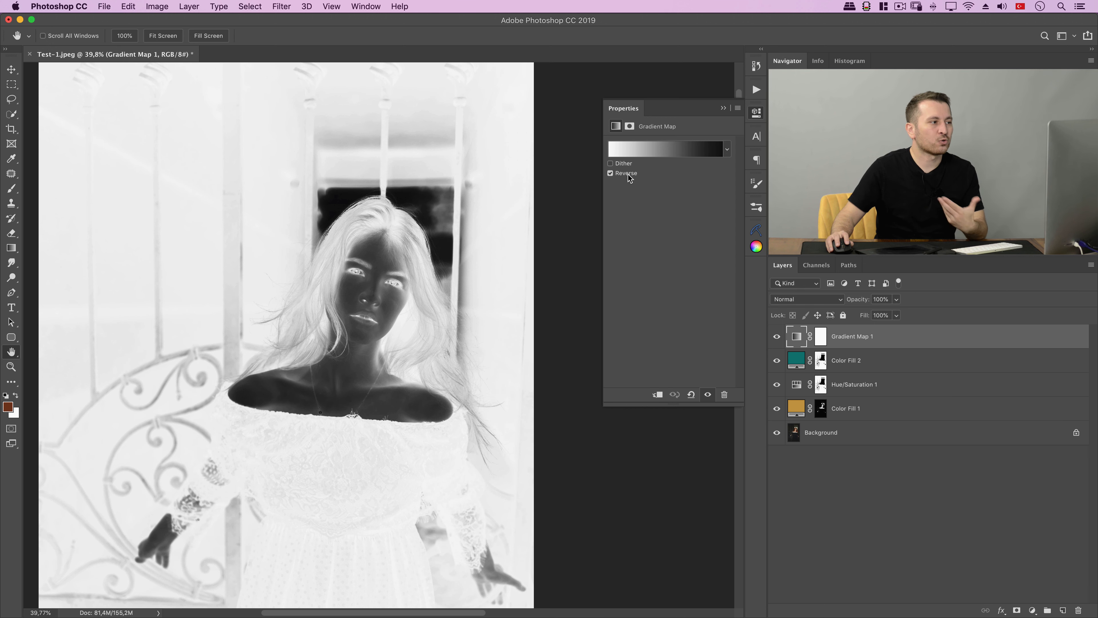
pyautogui.click(628, 174)
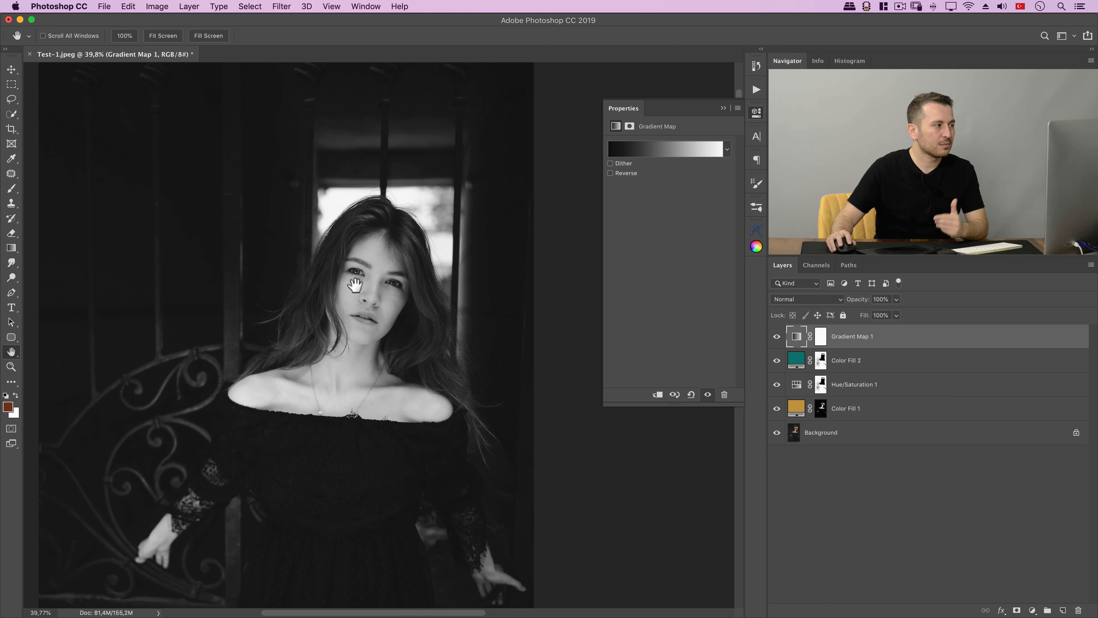
# - Open Gradient Map 1's black-to-white gradient for editing and move the white stop to 72%
pyautogui.click(674, 150)
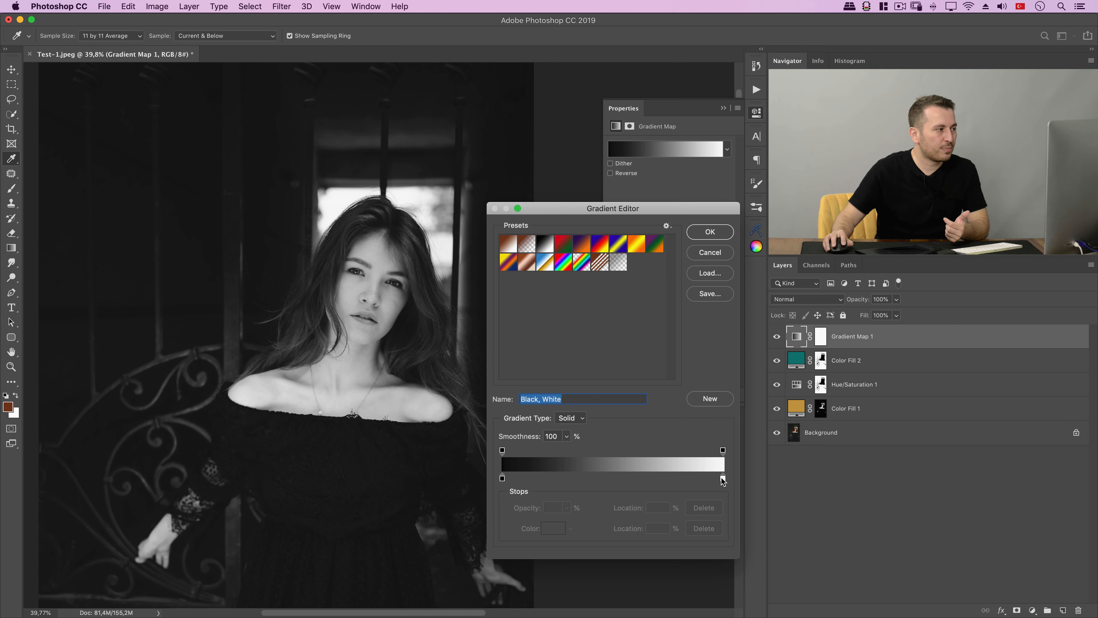
pyautogui.moveTo(722, 478); pyautogui.dragTo(661, 478)
pyautogui.scroll(3, 391, 204)
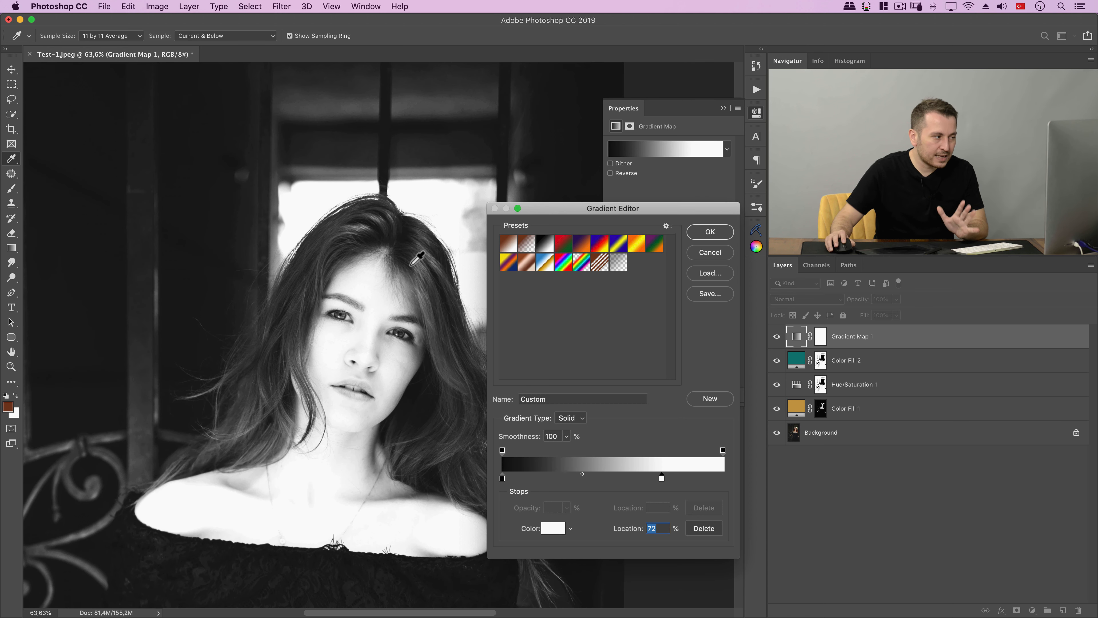
pyautogui.scroll(3, 413, 255)
pyautogui.scroll(-3, 409, 301)
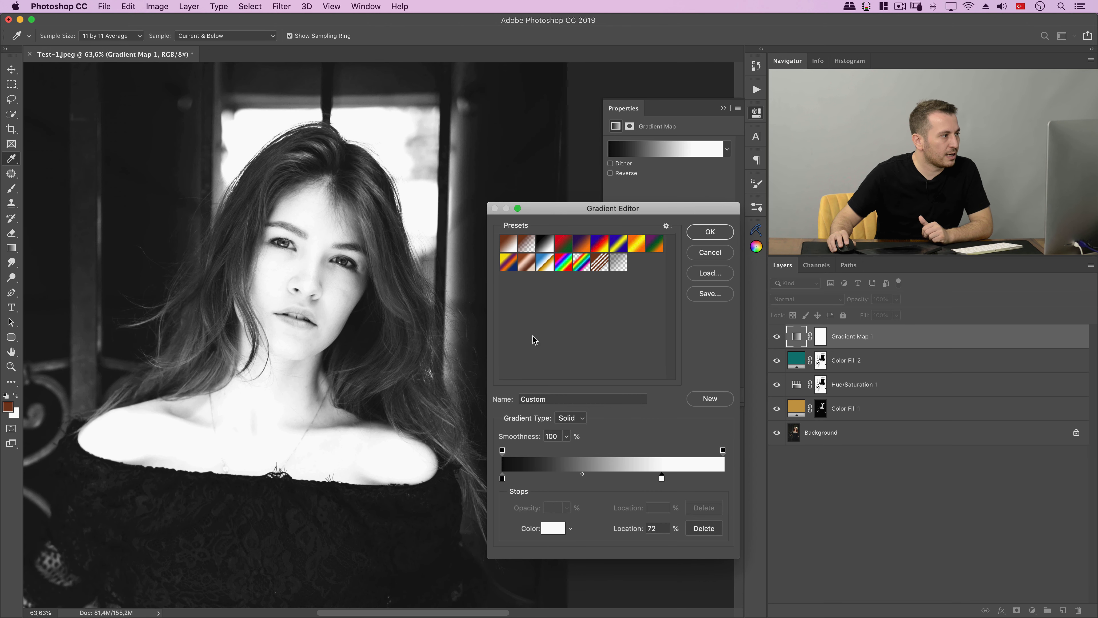
# - Increase the hair contrast by moving the gradient's black stop to 5% and the white stop to 46%
pyautogui.moveTo(661, 478); pyautogui.dragTo(607, 478)
pyautogui.moveTo(502, 478); pyautogui.dragTo(514, 479)
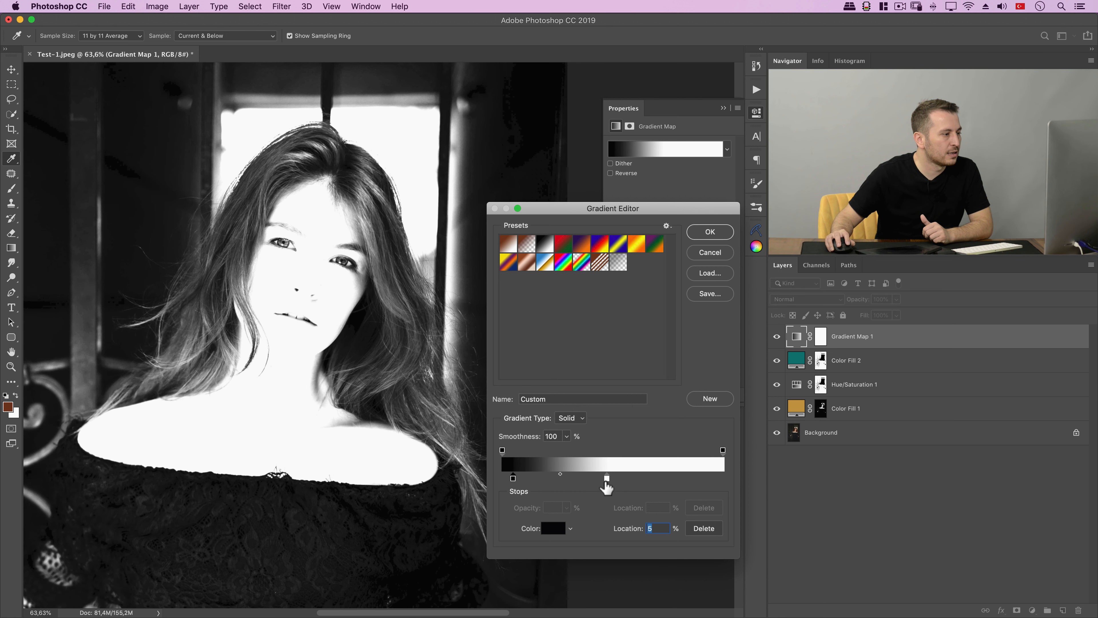
pyautogui.moveTo(606, 478); pyautogui.dragTo(592, 479)
pyautogui.moveTo(581, 480); pyautogui.dragTo(602, 483)
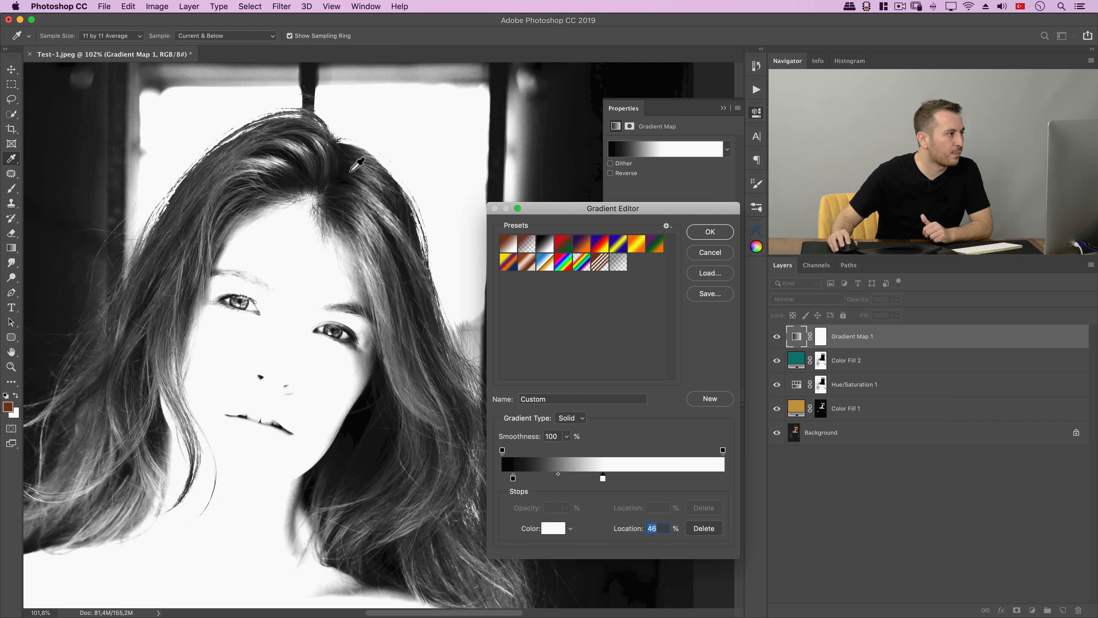
pyautogui.scroll(3, 359, 142)
pyautogui.scroll(-3, 334, 338)
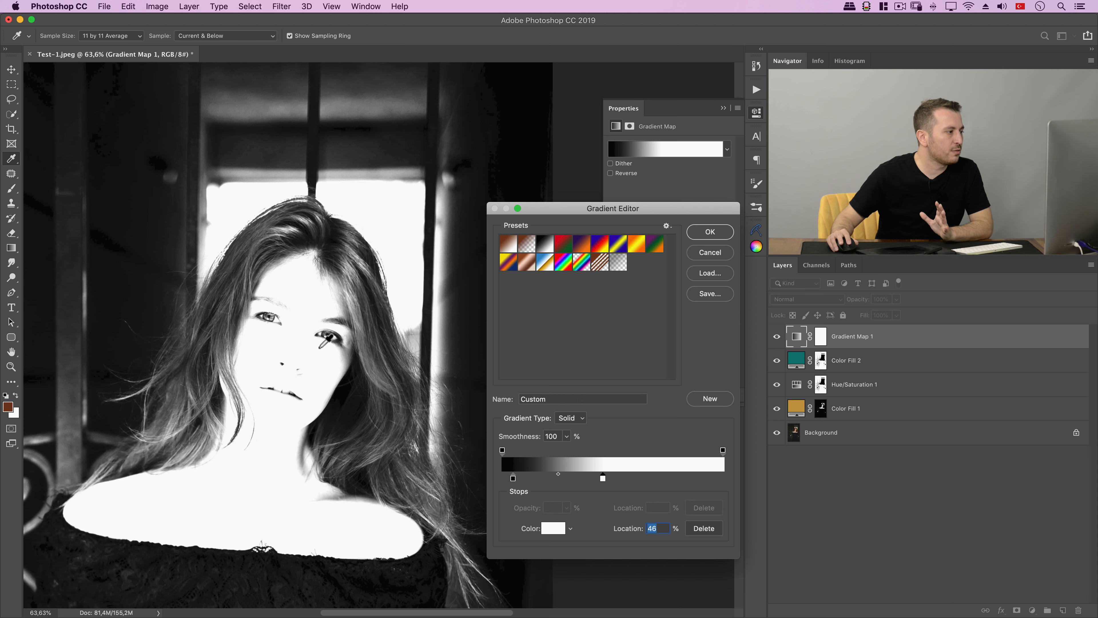
pyautogui.scroll(3, 372, 363)
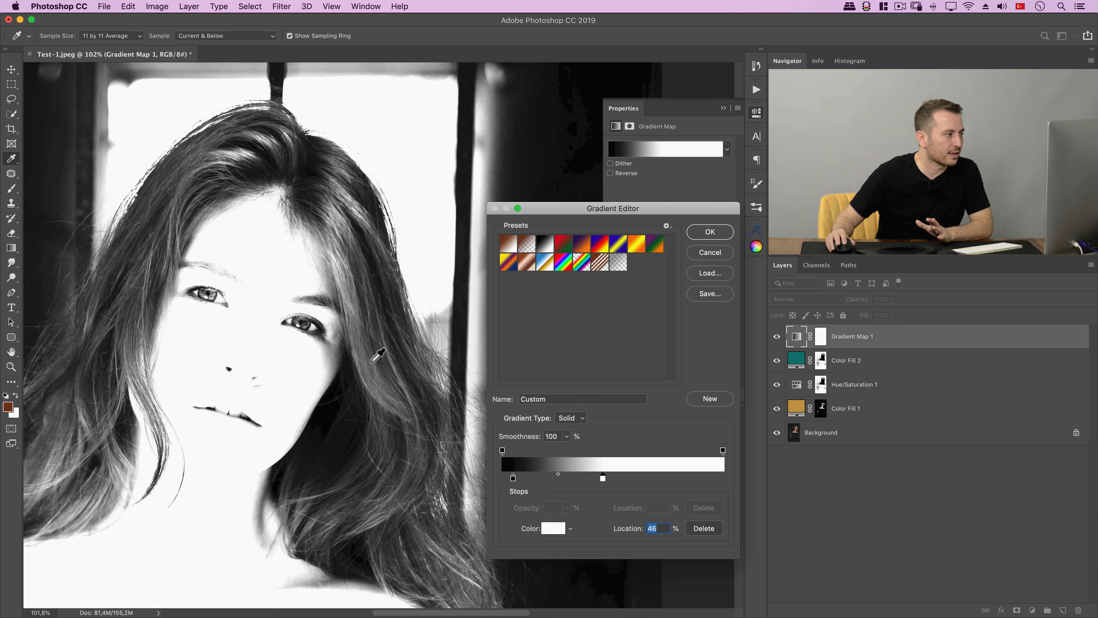
pyautogui.scroll(-3, 372, 363)
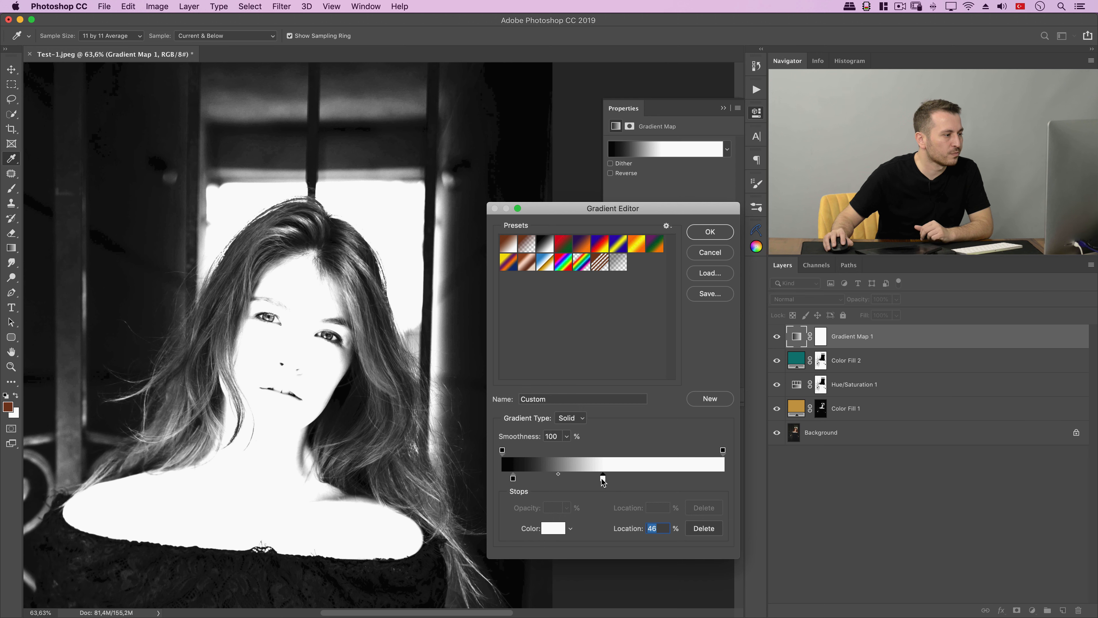
# - Fine-tune the gradient to a black stop at 4% and a white stop at 37%, and apply it
pyautogui.moveTo(601, 480); pyautogui.dragTo(587, 479)
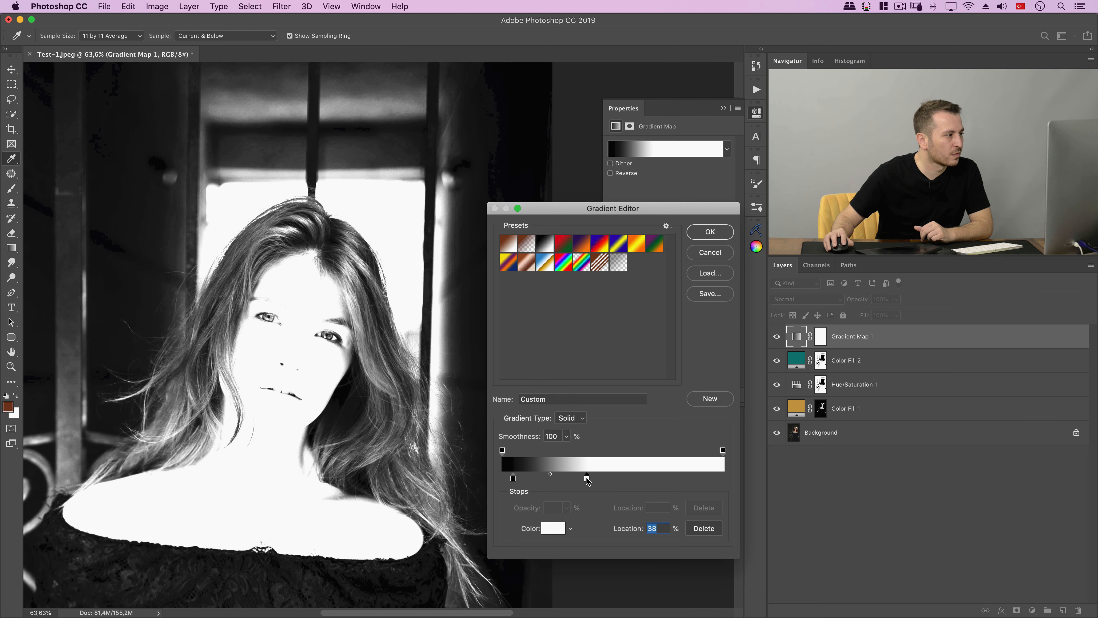
pyautogui.click(513, 479)
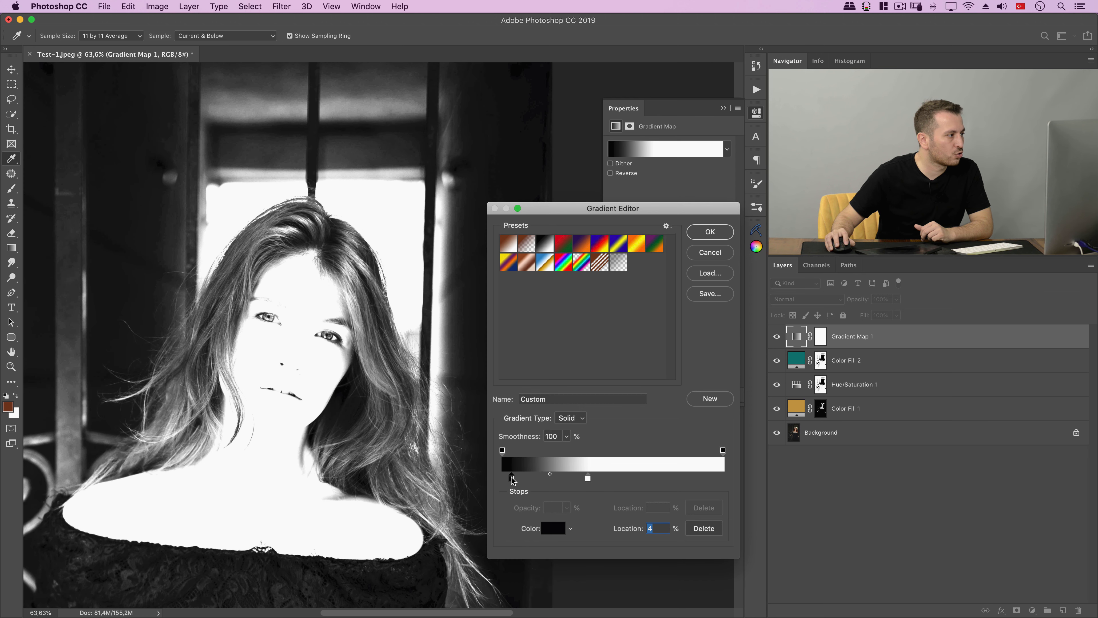
pyautogui.moveTo(589, 478); pyautogui.dragTo(585, 479)
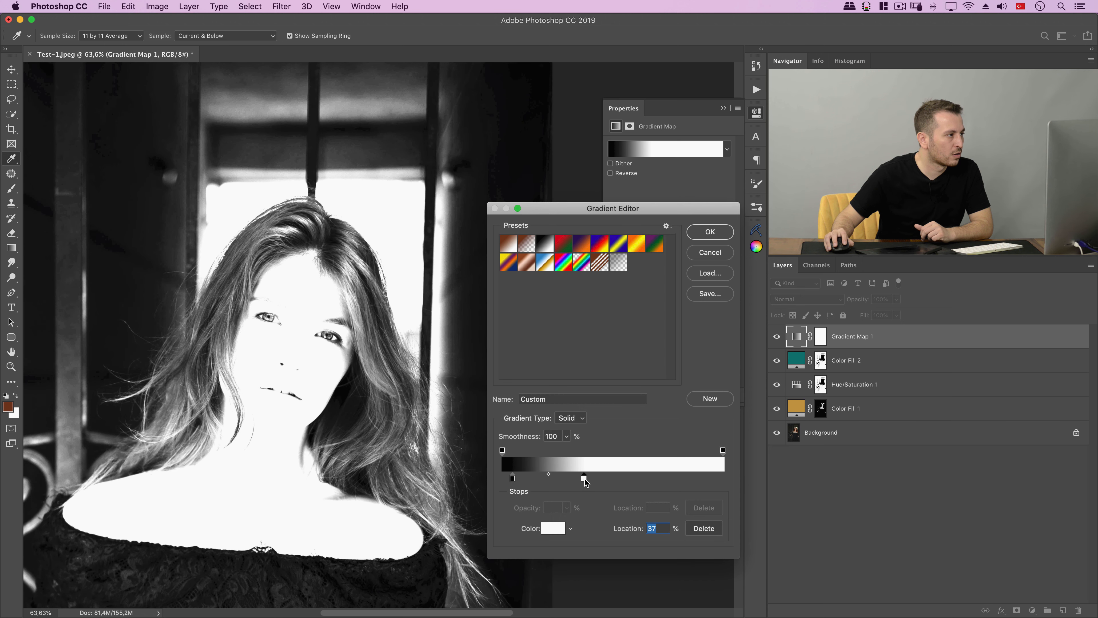
pyautogui.click(725, 234)
pyautogui.click(757, 115)
# - Load the luminosity of the black-and-white image as a selection from the RGB composite channel
pyautogui.scroll(-5, 566, 270)
pyautogui.moveTo(567, 270); pyautogui.dragTo(596, 220)
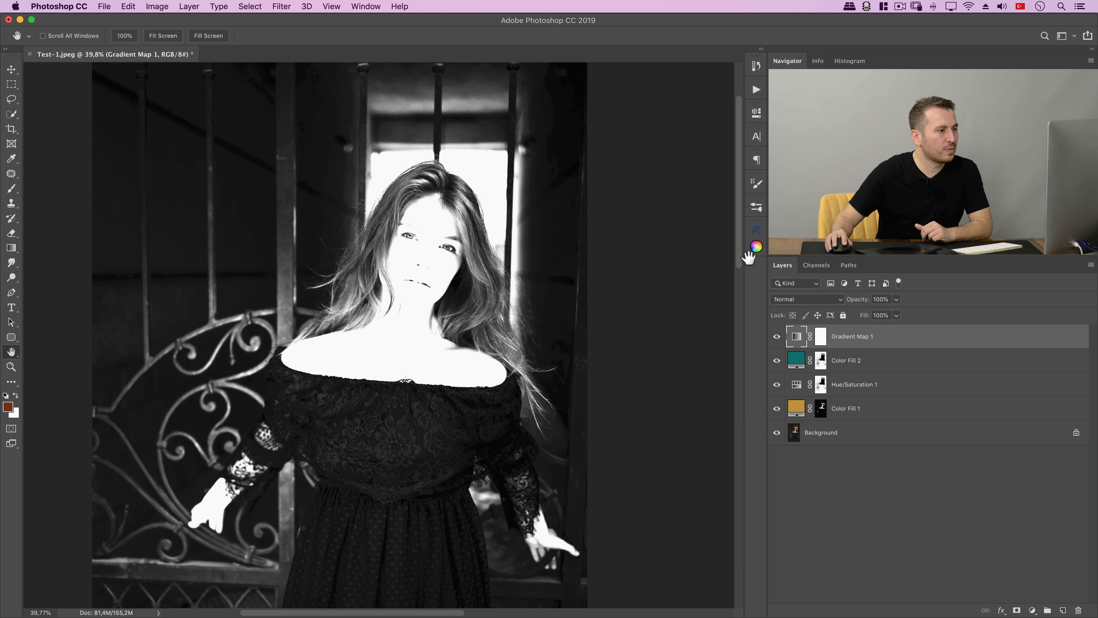
pyautogui.click(828, 271)
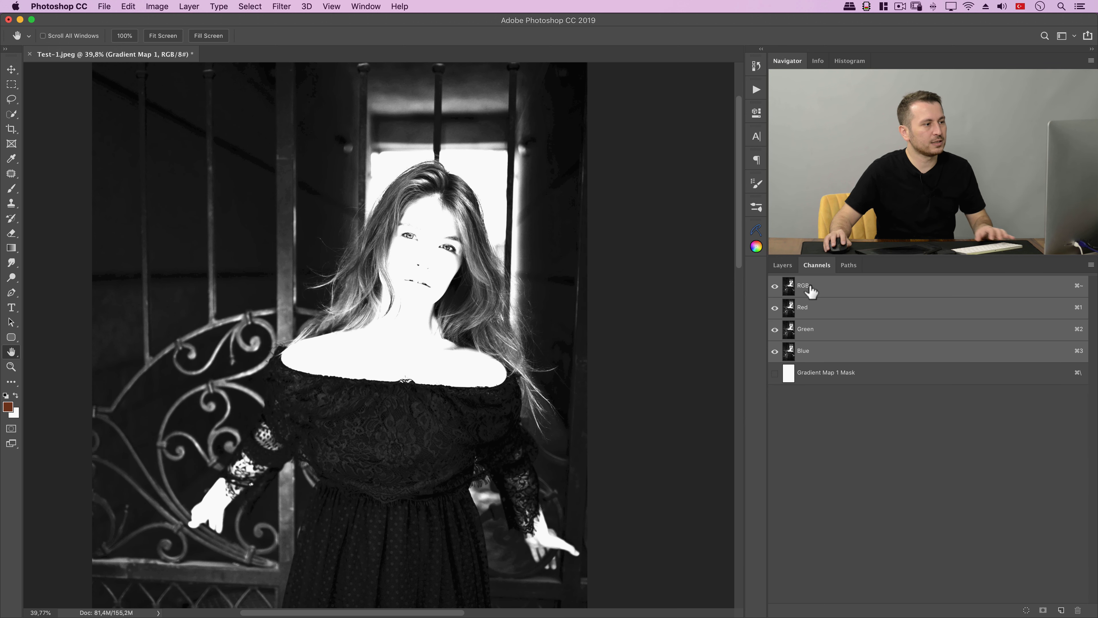
pyautogui.moveTo(814, 289); pyautogui.dragTo(795, 289)
pyautogui.click(783, 264)
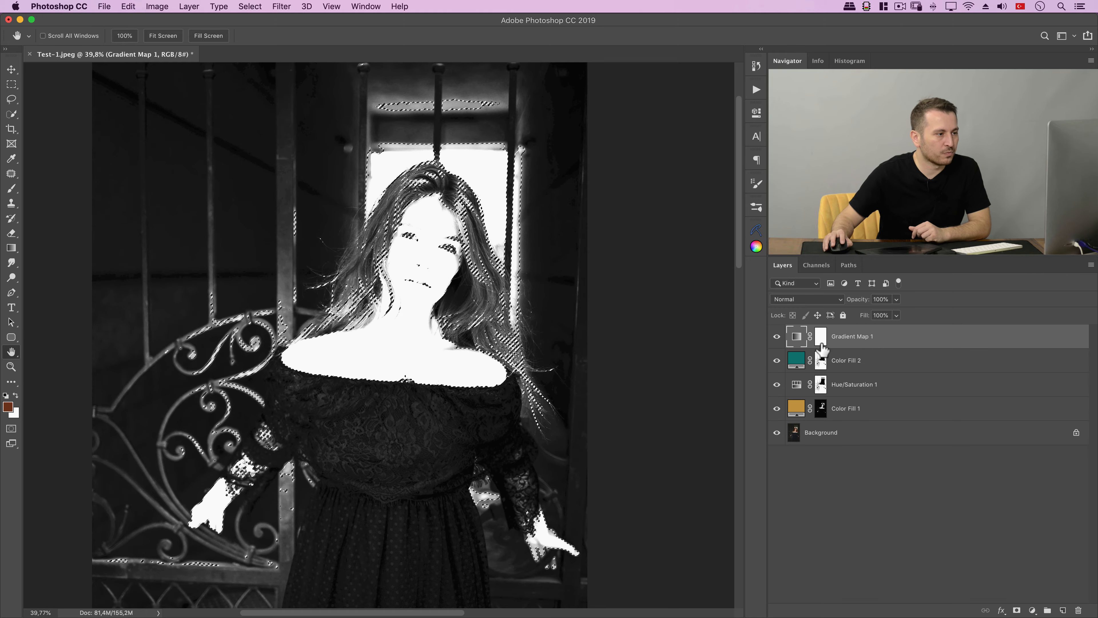
# - Hide Gradient Map 1 and add a Curves adjustment layer above Color Fill 2, masked by the active selection
pyautogui.click(776, 336)
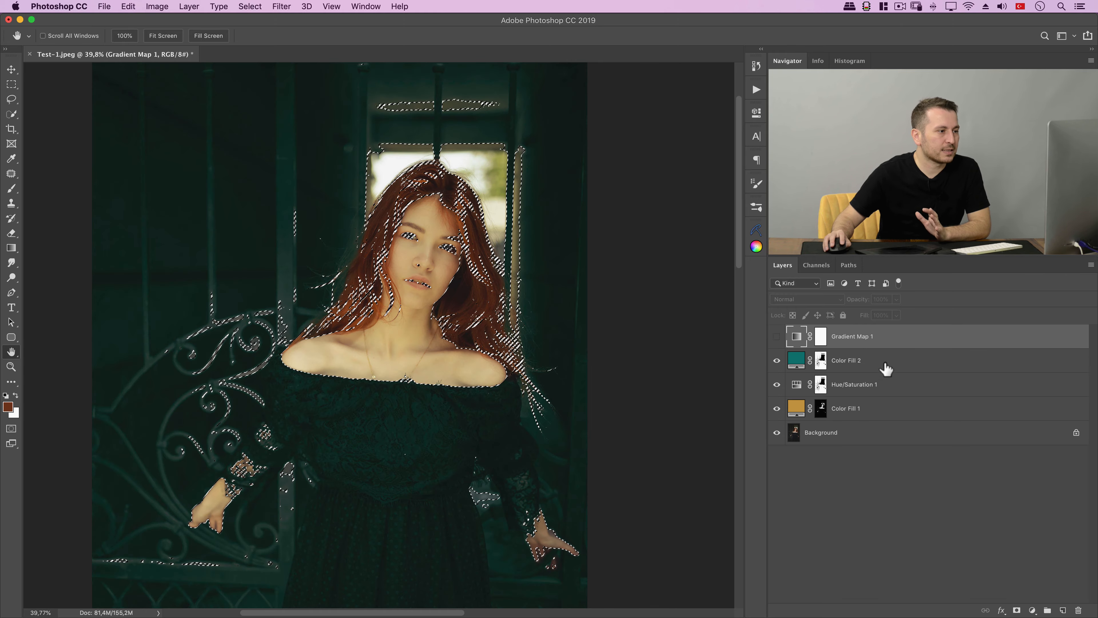
pyautogui.click(886, 369)
pyautogui.moveTo(625, 346); pyautogui.dragTo(532, 326)
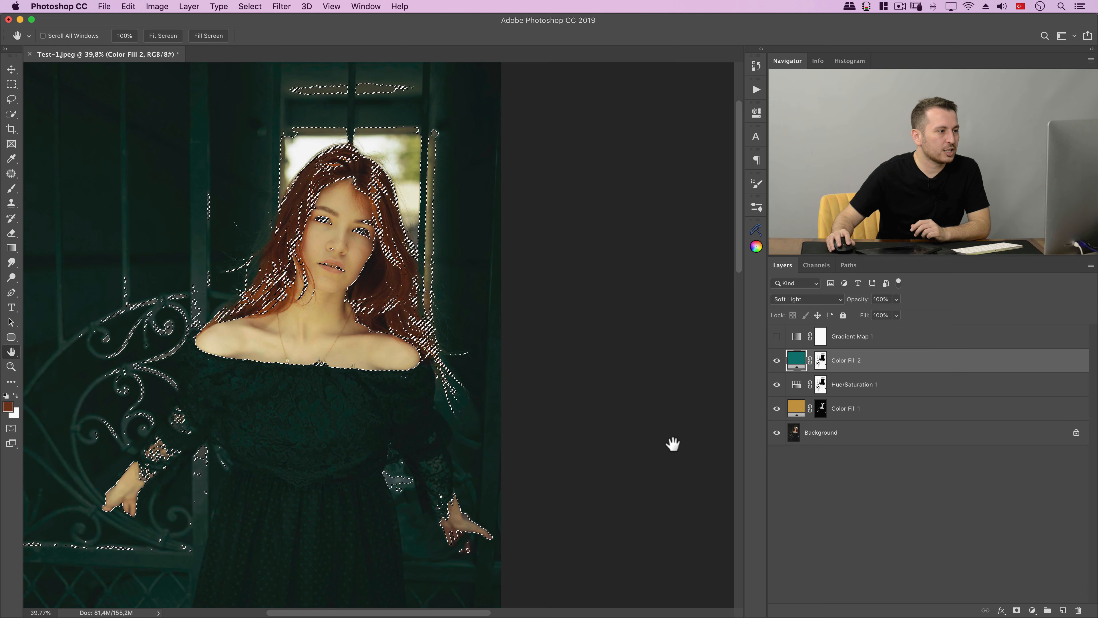
pyautogui.click(1033, 610)
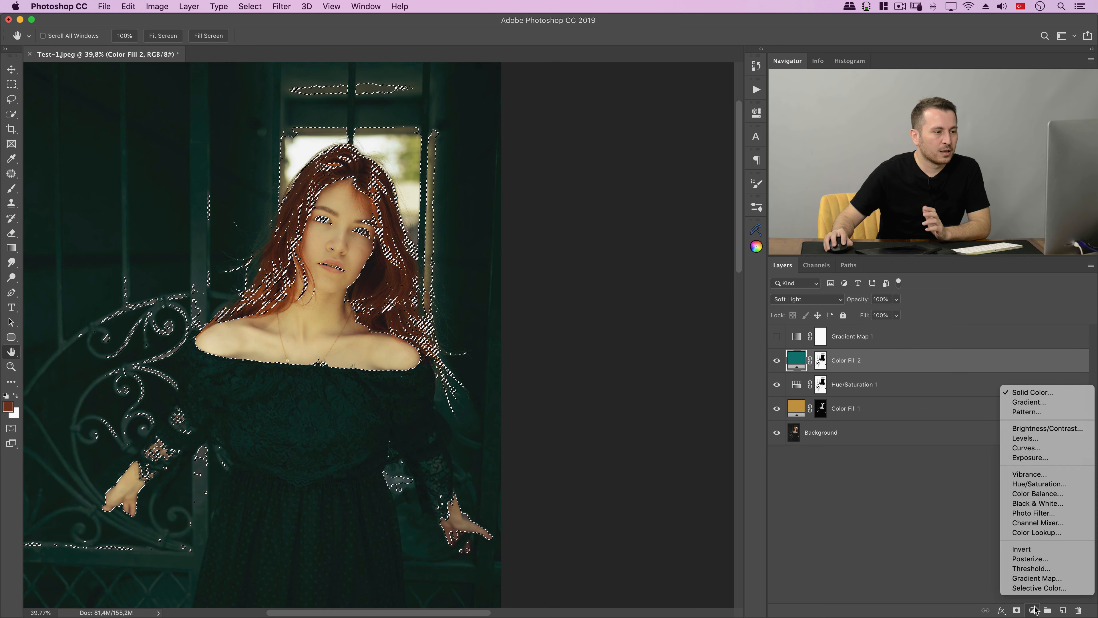
pyautogui.click(1037, 448)
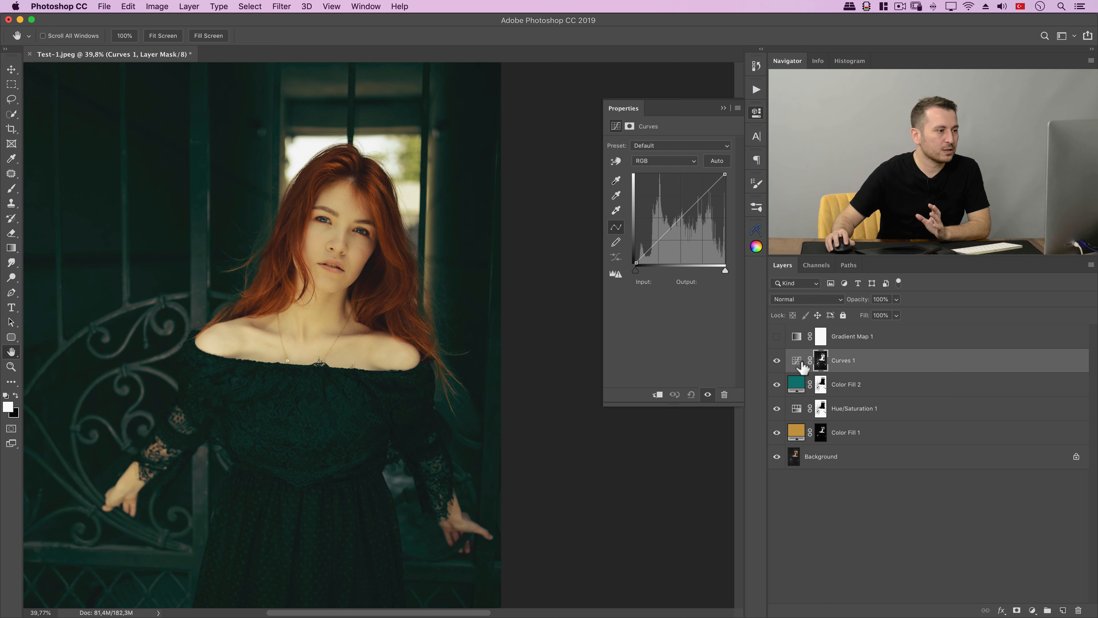
# - Set the Curves 1 layer's blending mode to Linear Dodge (Add) and inspect the brightened hair up close
pyautogui.click(818, 302)
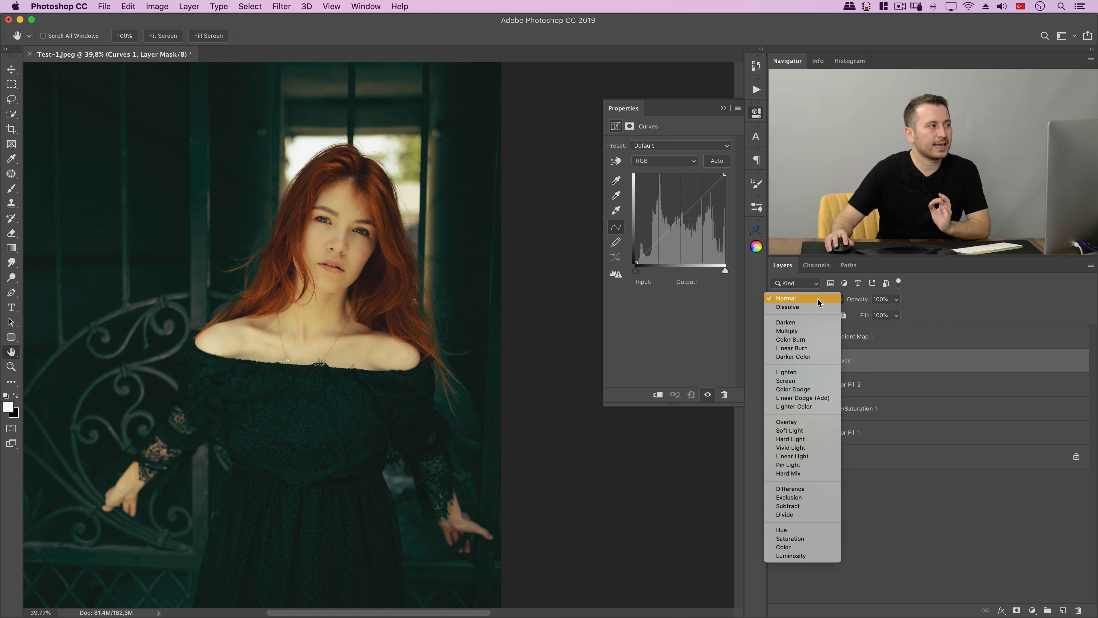
pyautogui.click(804, 402)
pyautogui.scroll(5, 312, 216)
pyautogui.moveTo(353, 199); pyautogui.dragTo(392, 157)
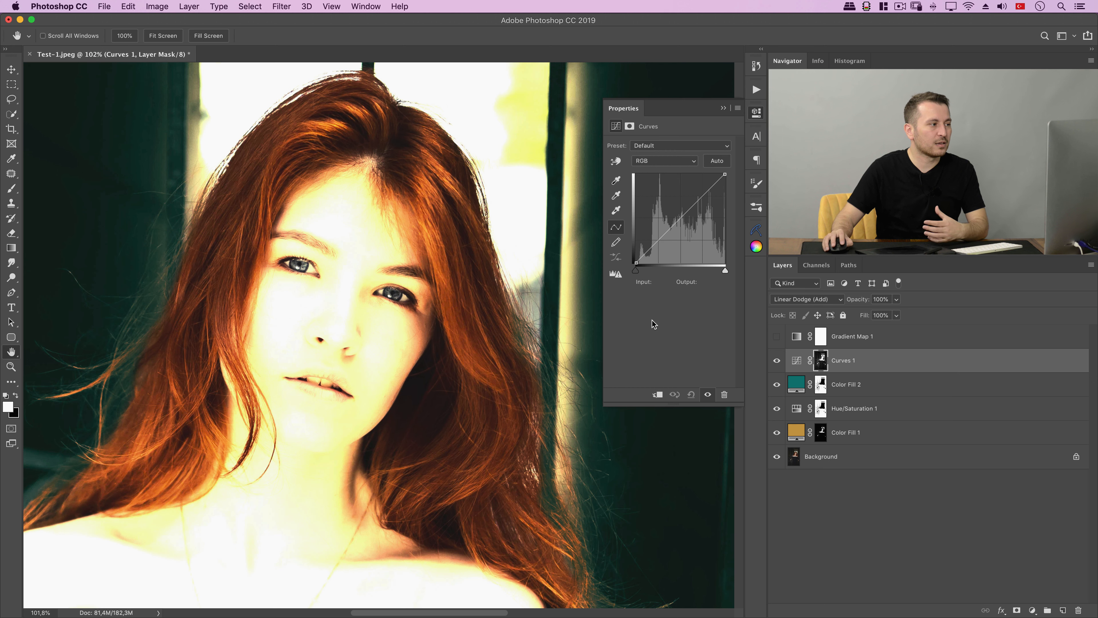
pyautogui.scroll(-3, 498, 288)
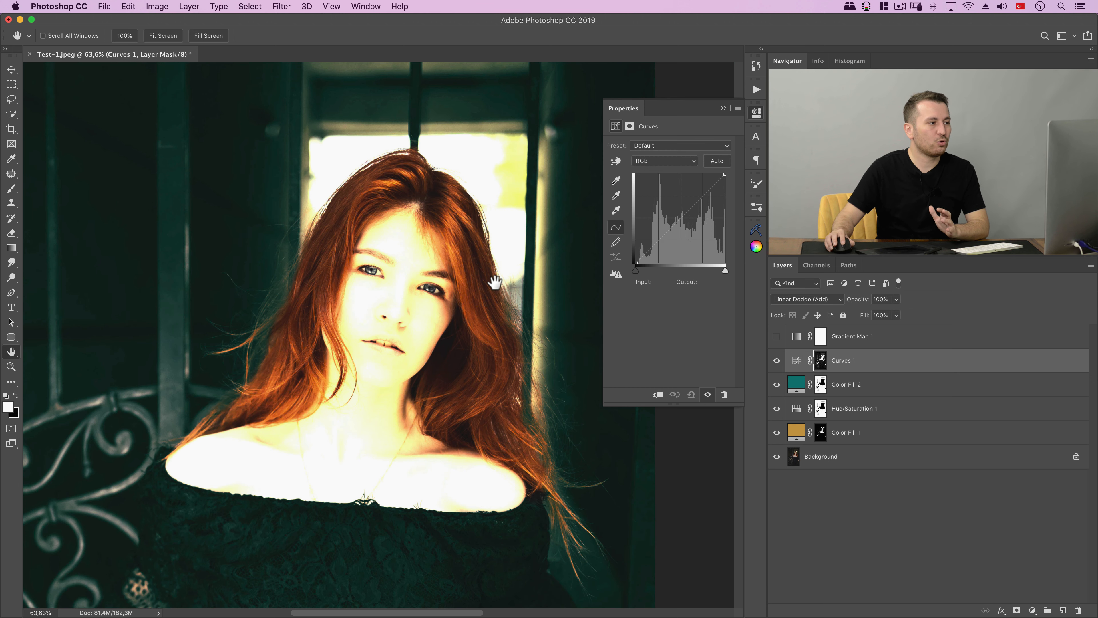
pyautogui.click(755, 112)
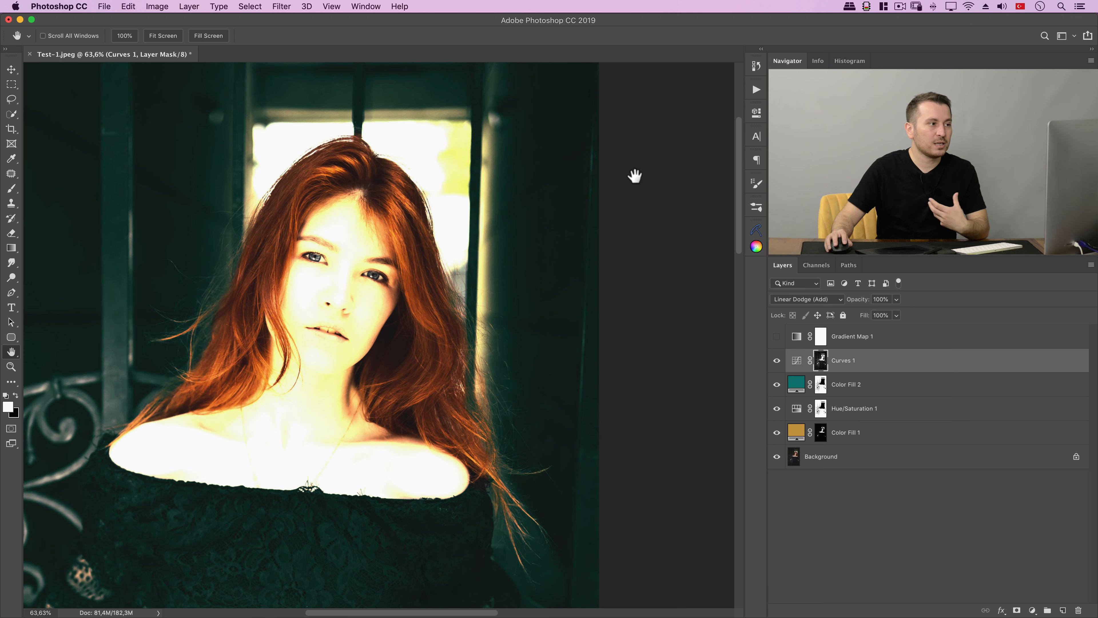
pyautogui.scroll(-2, 716, 171)
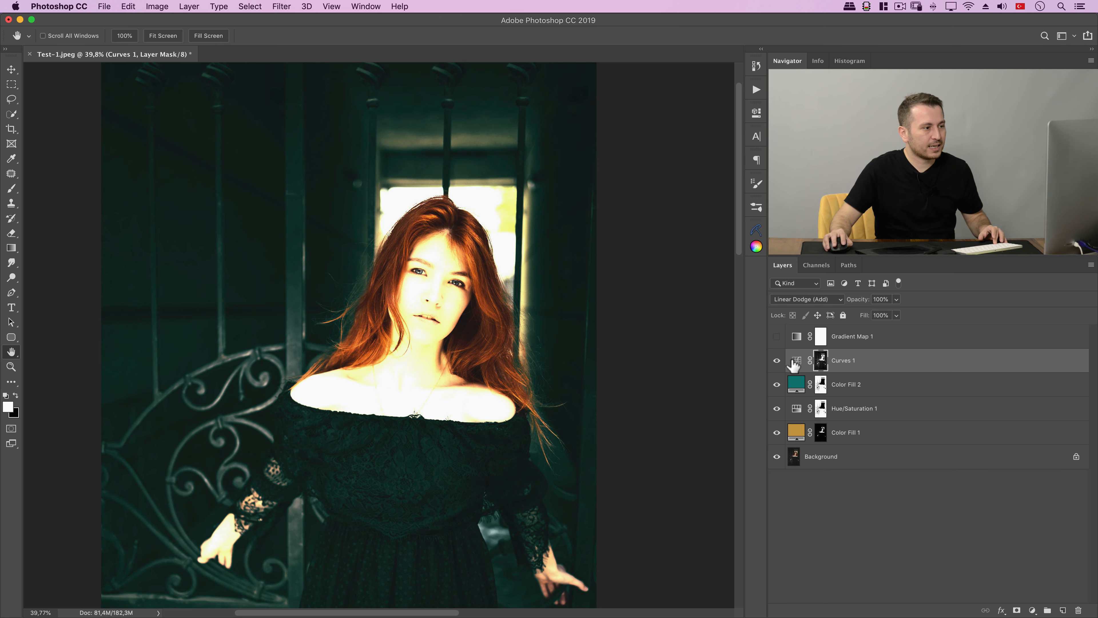
# - Check the Curves 1 mask, put the layer into its own group, and give the group an inverted, fully black mask
pyautogui.keyDown('alt'); pyautogui.click(821, 363); pyautogui.keyUp('alt')
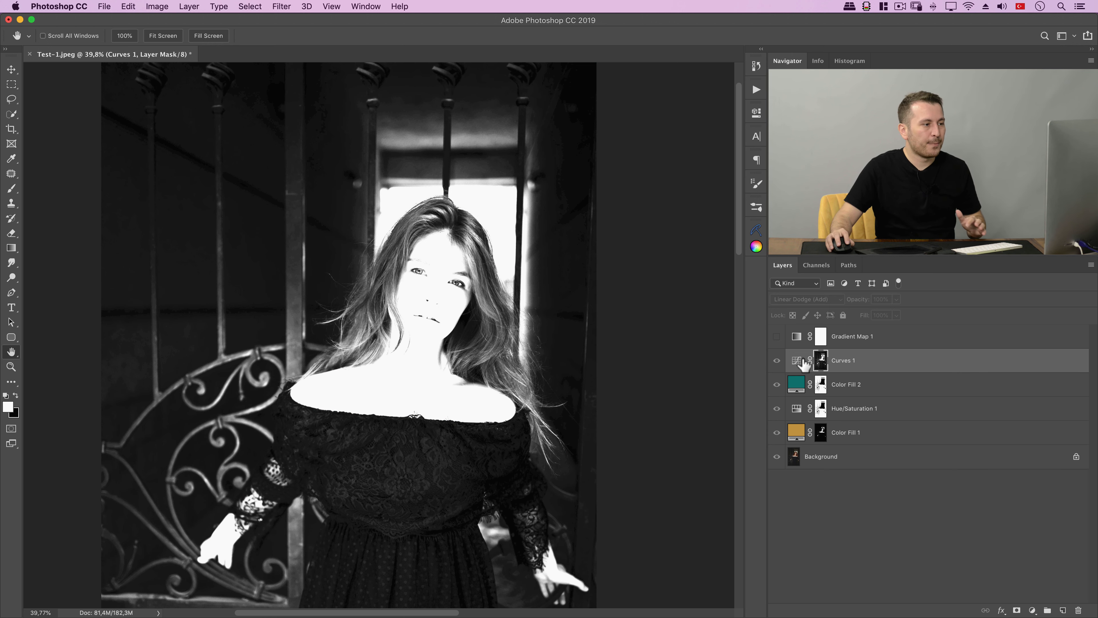
pyautogui.click(797, 361)
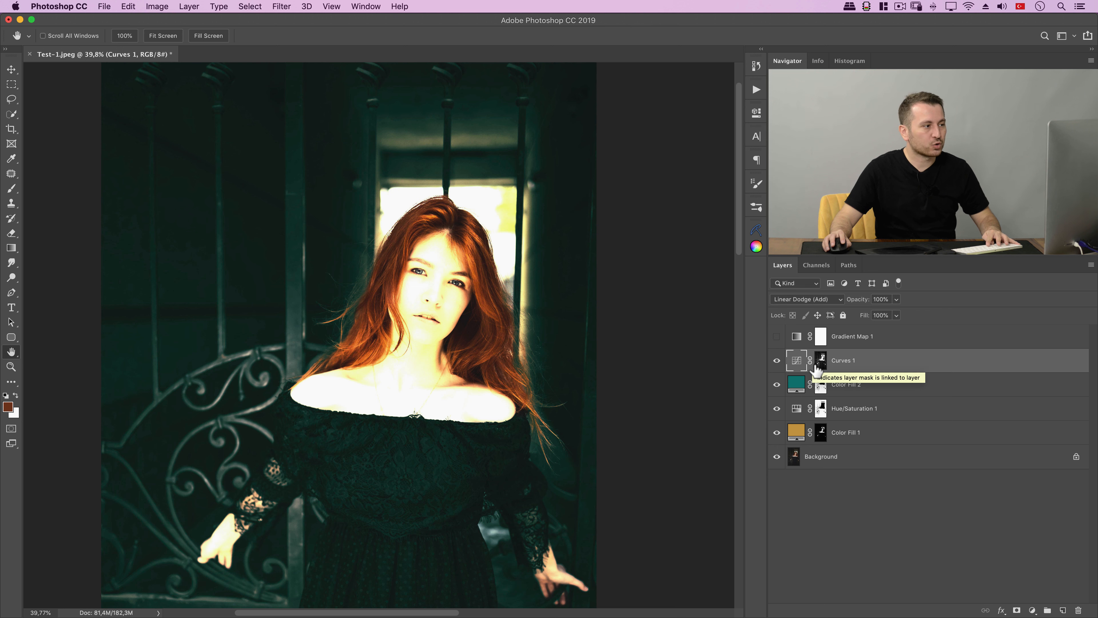
pyautogui.press('super+g')
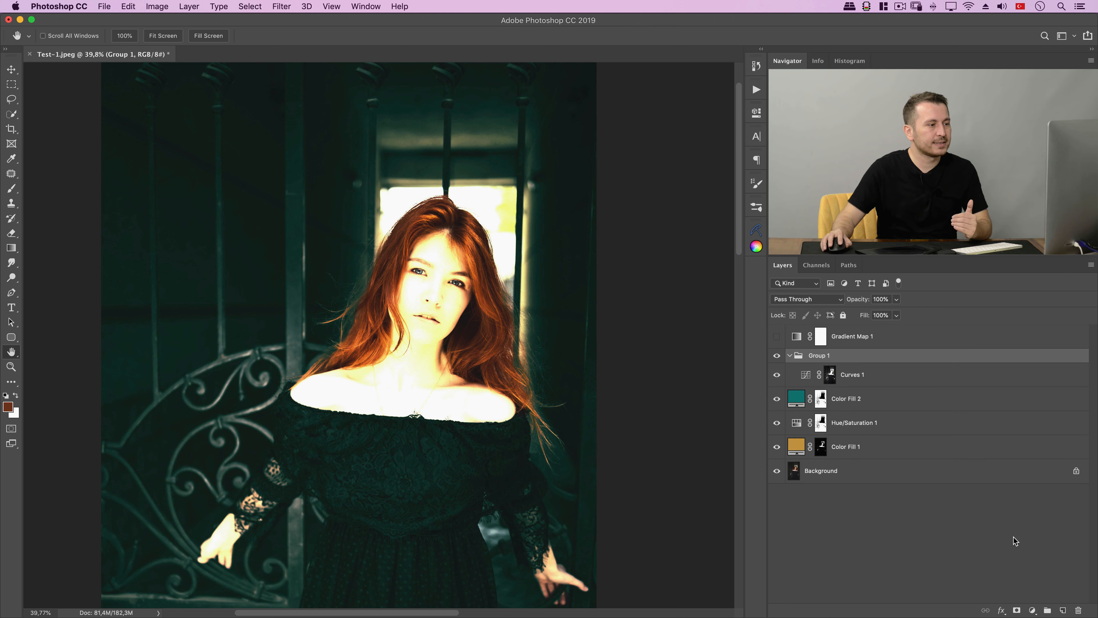
pyautogui.click(1017, 610)
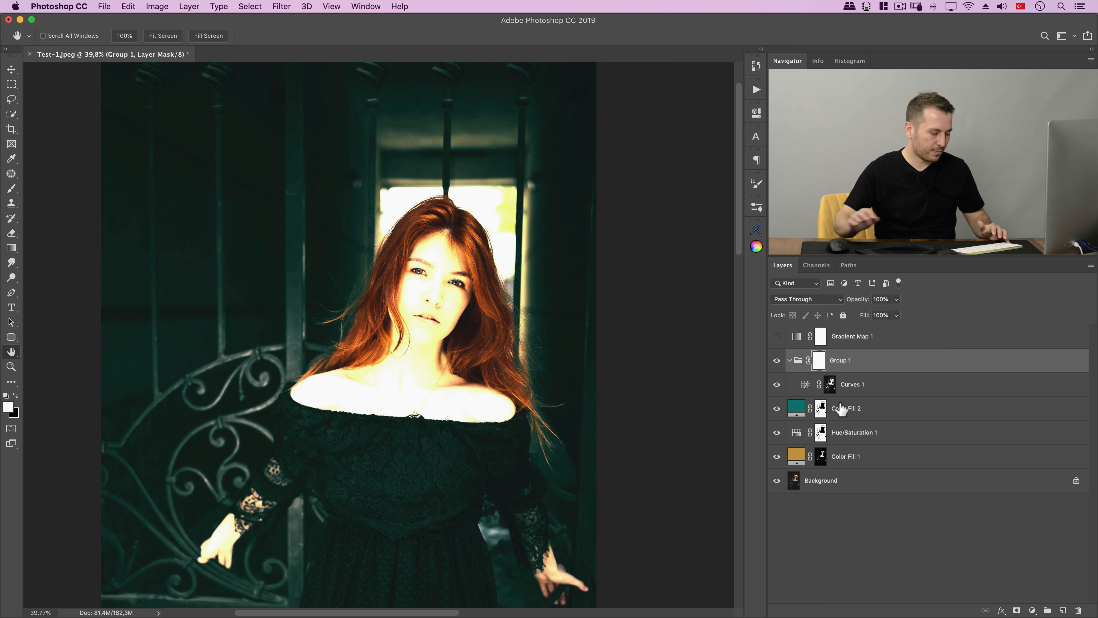
pyautogui.press('super+i')
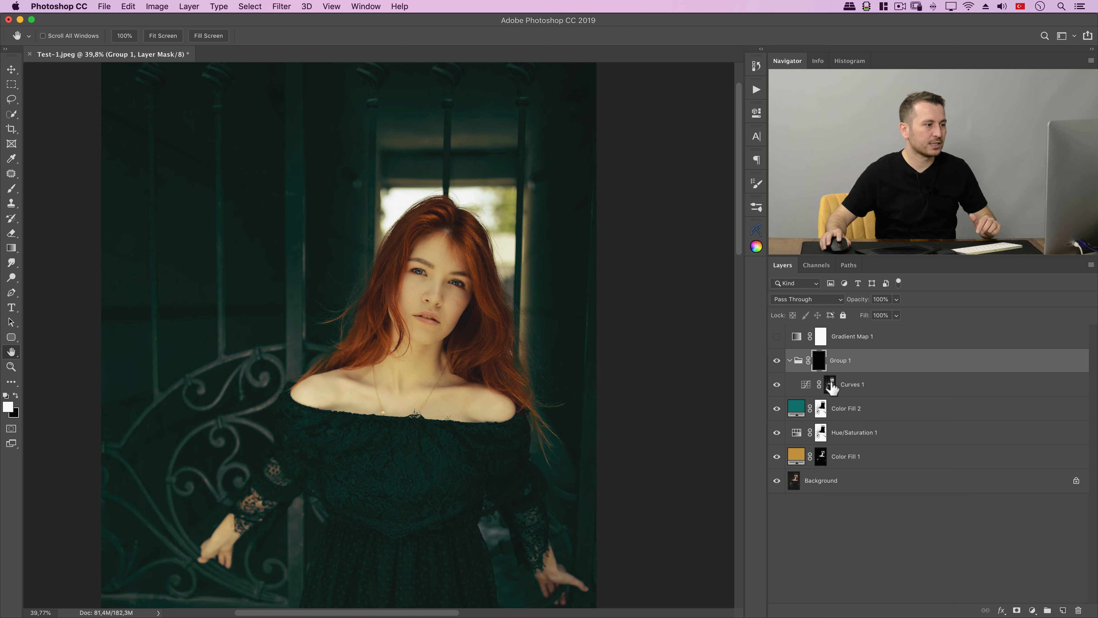
pyautogui.click(790, 360)
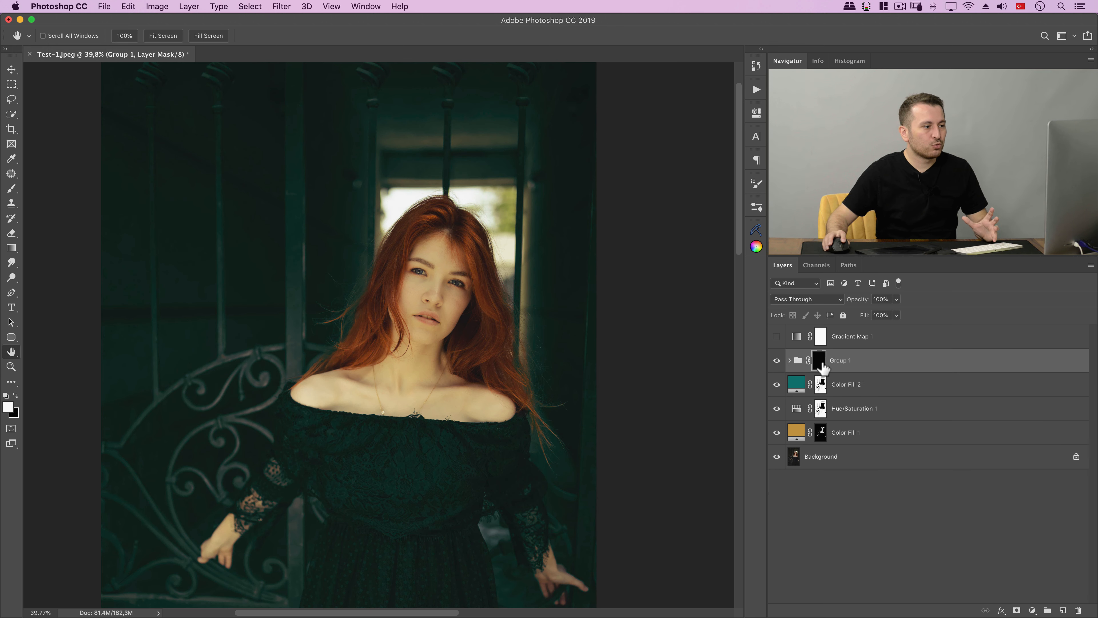
# - Activate the Brush tool for Group 1's mask and check its 150 px Soft Round tip, 100% opacity and 10% flow
pyautogui.keyDown('alt'); pyautogui.scroll(3, 450, 239); pyautogui.keyUp('alt')
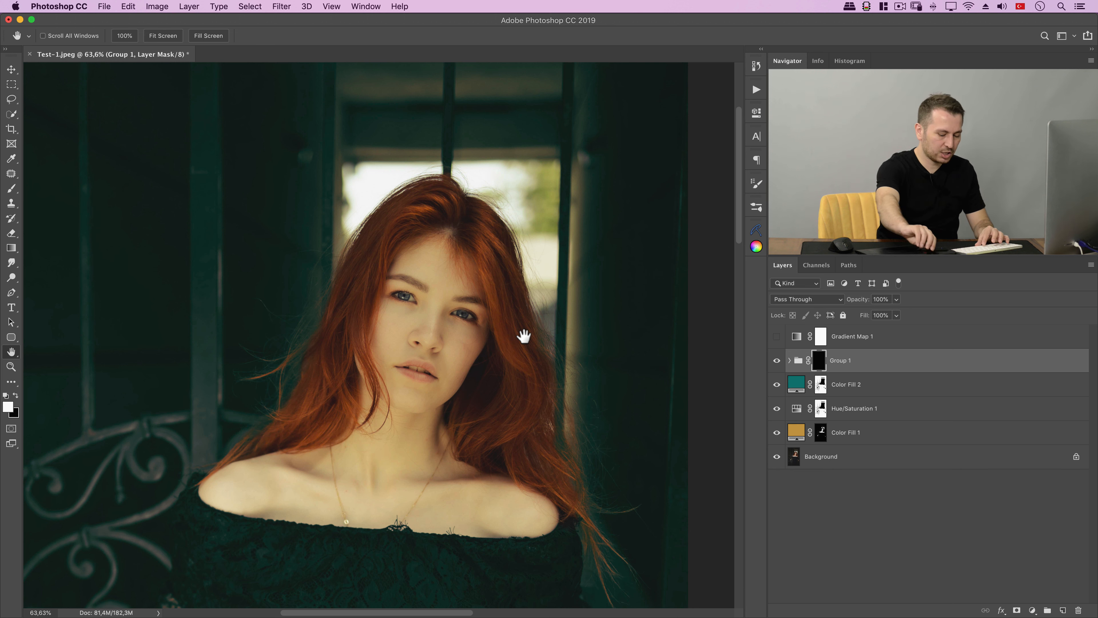
pyautogui.press('b')
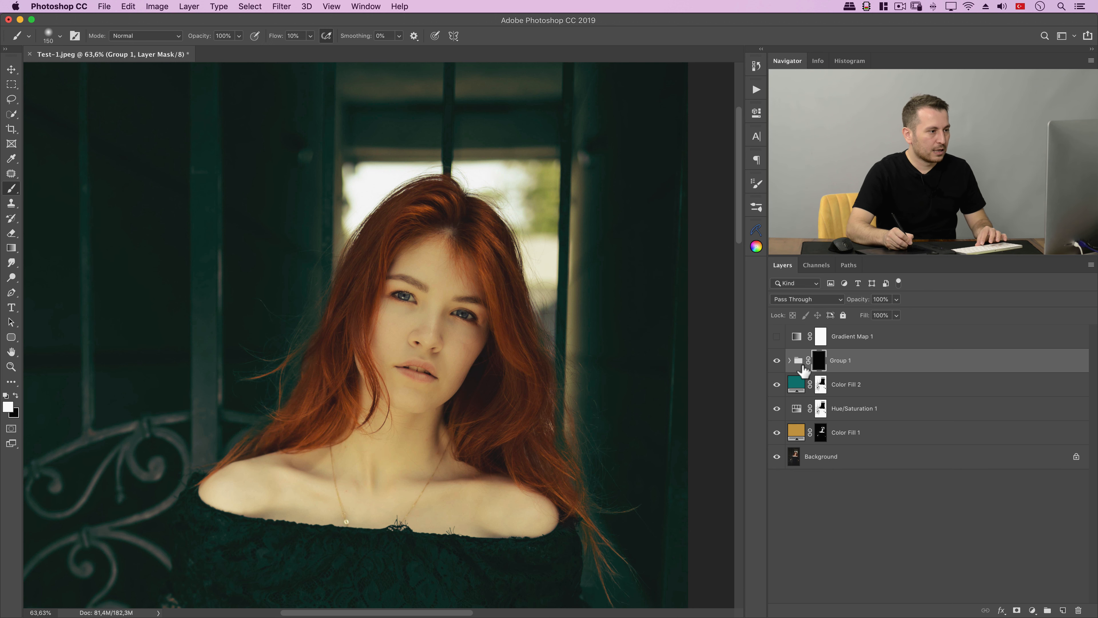
pyautogui.click(790, 360)
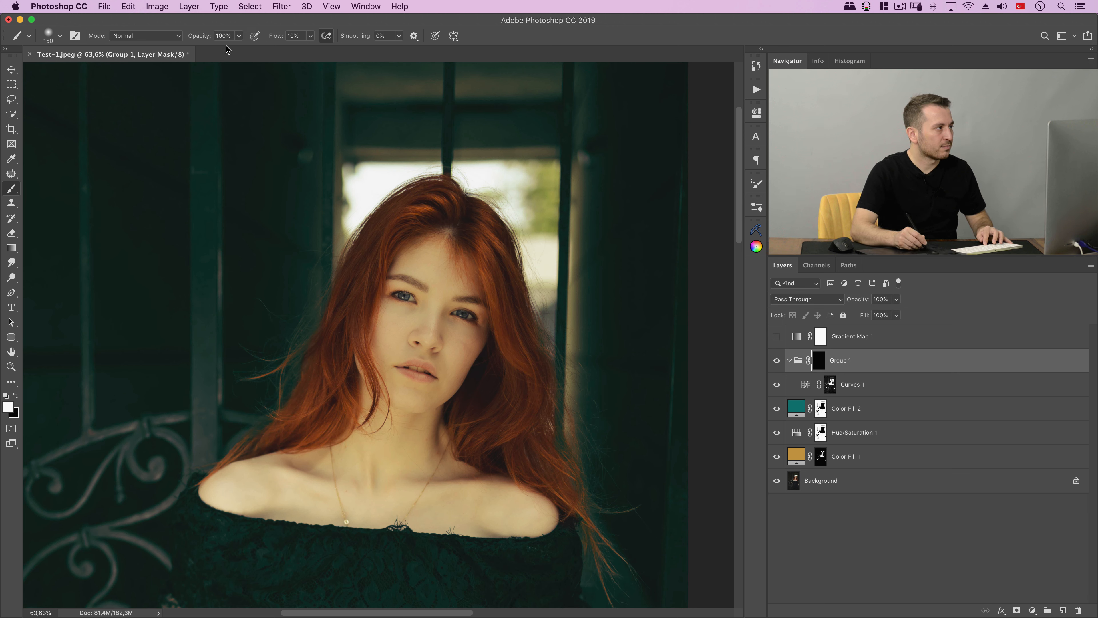
pyautogui.click(54, 37)
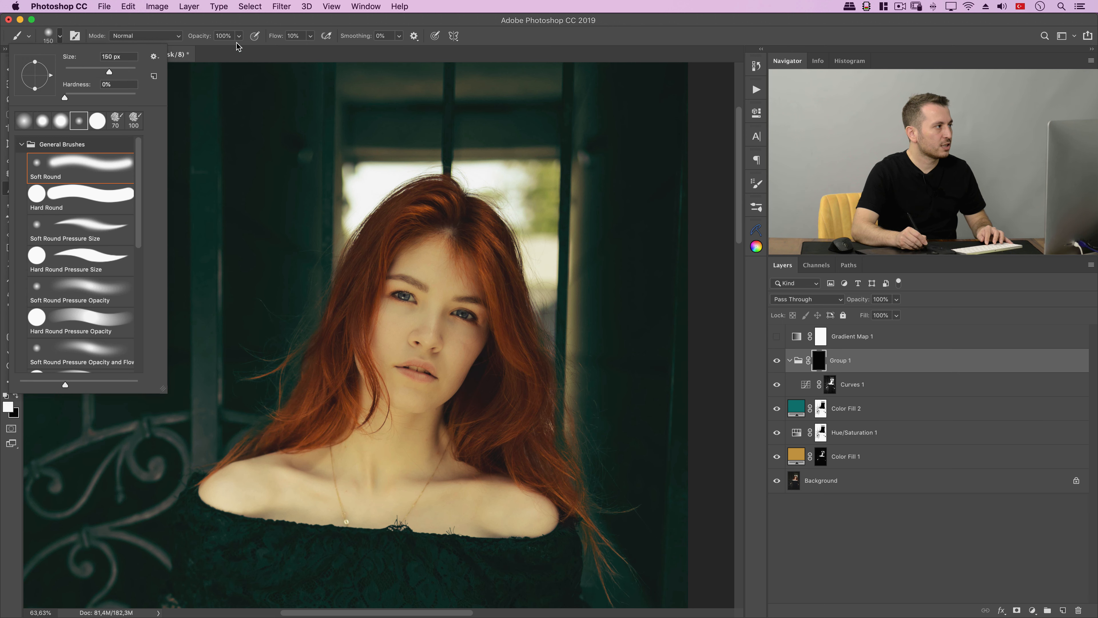
pyautogui.click(203, 41)
pyautogui.moveTo(275, 35); pyautogui.dragTo(333, 33)
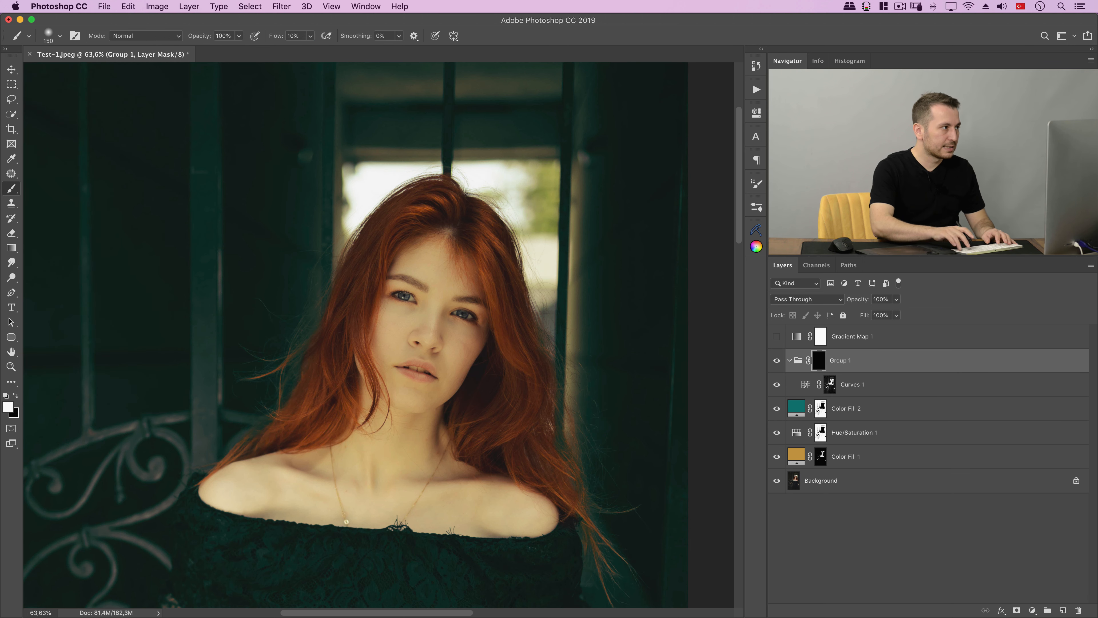
# - Paint white on Group 1's mask over the crown and the hair strands beside the face, enlarging the brush to 250 px
pyautogui.moveTo(466, 323); pyautogui.dragTo(502, 318)
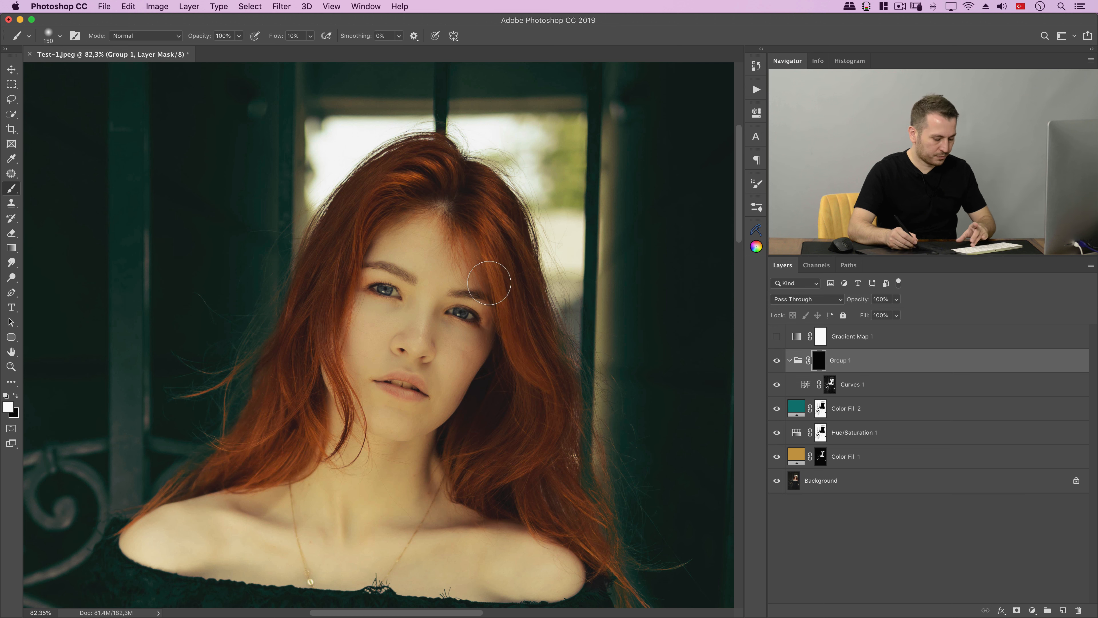
pyautogui.press('[')
pyautogui.press('[')
pyautogui.press(']')
pyautogui.press(']')
pyautogui.press(']')
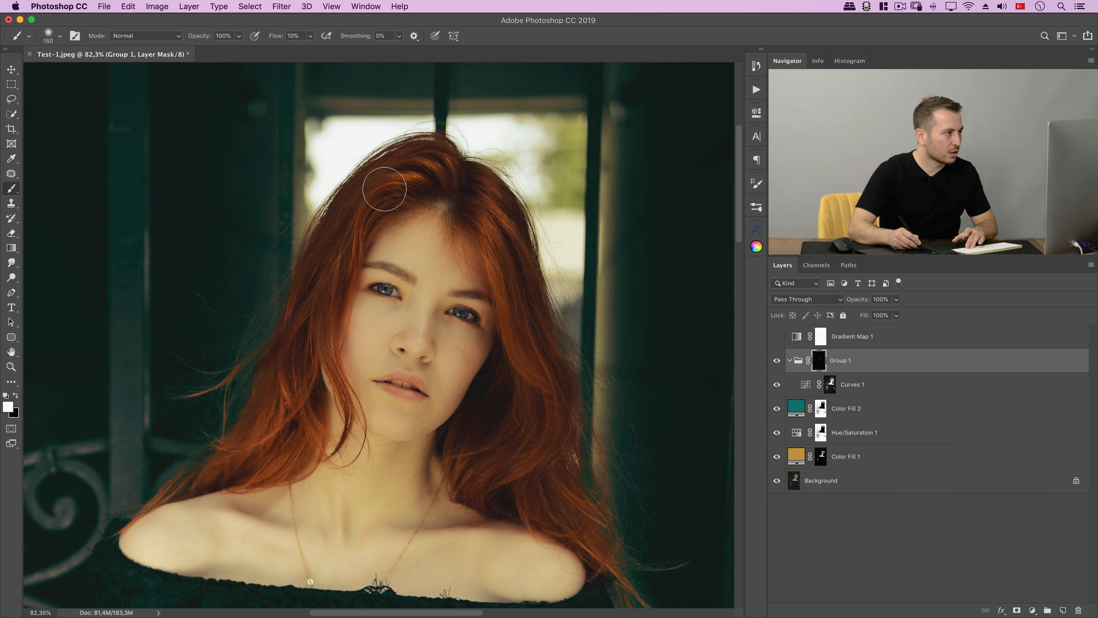
pyautogui.moveTo(422, 169); pyautogui.dragTo(363, 195)
pyautogui.press(']')
pyautogui.press(']')
pyautogui.press(']')
pyautogui.moveTo(479, 205); pyautogui.dragTo(532, 393)
pyautogui.press(']')
pyautogui.press(']')
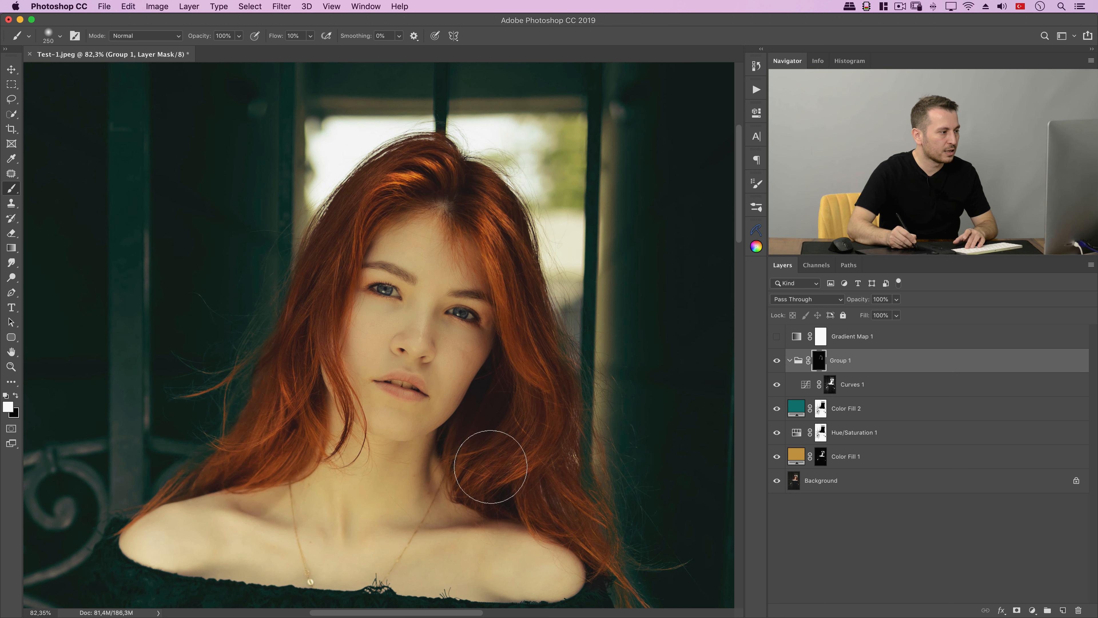
# - Continue revealing the highlights on Group 1's mask by painting the hair on the opposite side of the face
pyautogui.press('[')
pyautogui.press('[')
pyautogui.press('[')
pyautogui.press('[')
pyautogui.press(']')
pyautogui.press(']')
pyautogui.press(']')
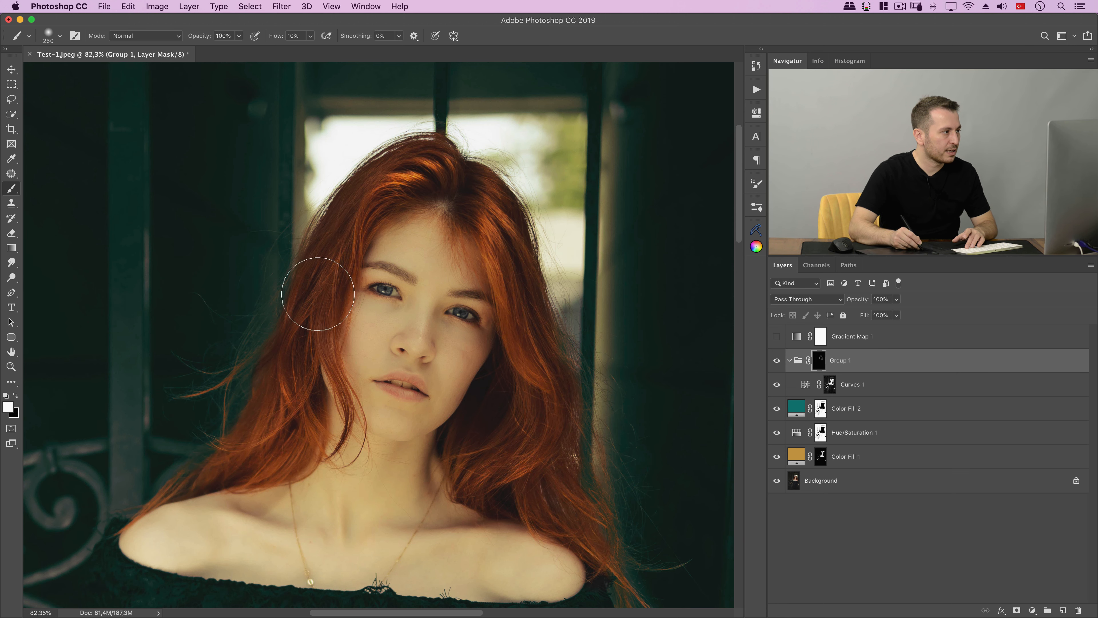
pyautogui.moveTo(345, 204); pyautogui.dragTo(344, 224)
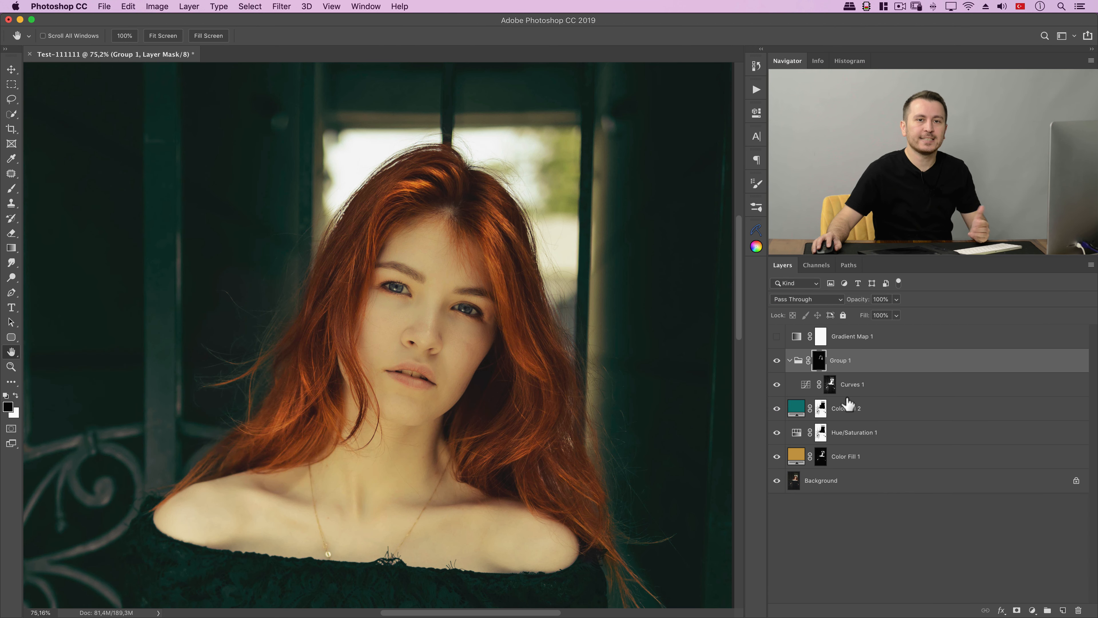
# - Display the Curves 1 mask on its own and start a Curves adjustment on it, with white input at 197 and black input at 21
pyautogui.click(830, 387)
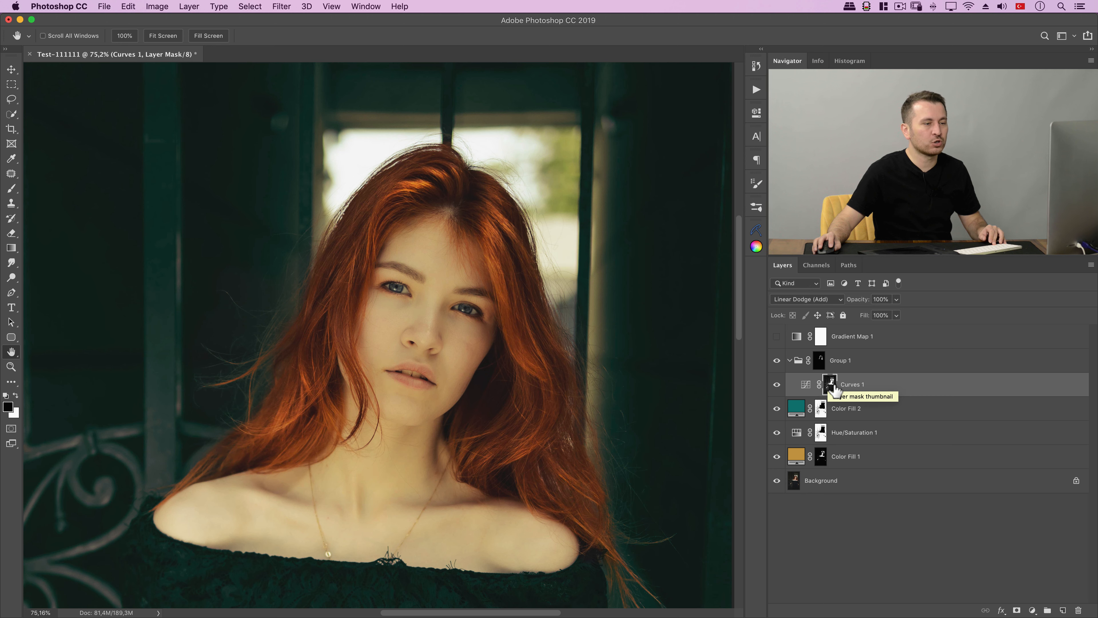
pyautogui.keyDown('alt'); pyautogui.click(830, 387); pyautogui.keyUp('alt')
pyautogui.moveTo(561, 339); pyautogui.dragTo(512, 284)
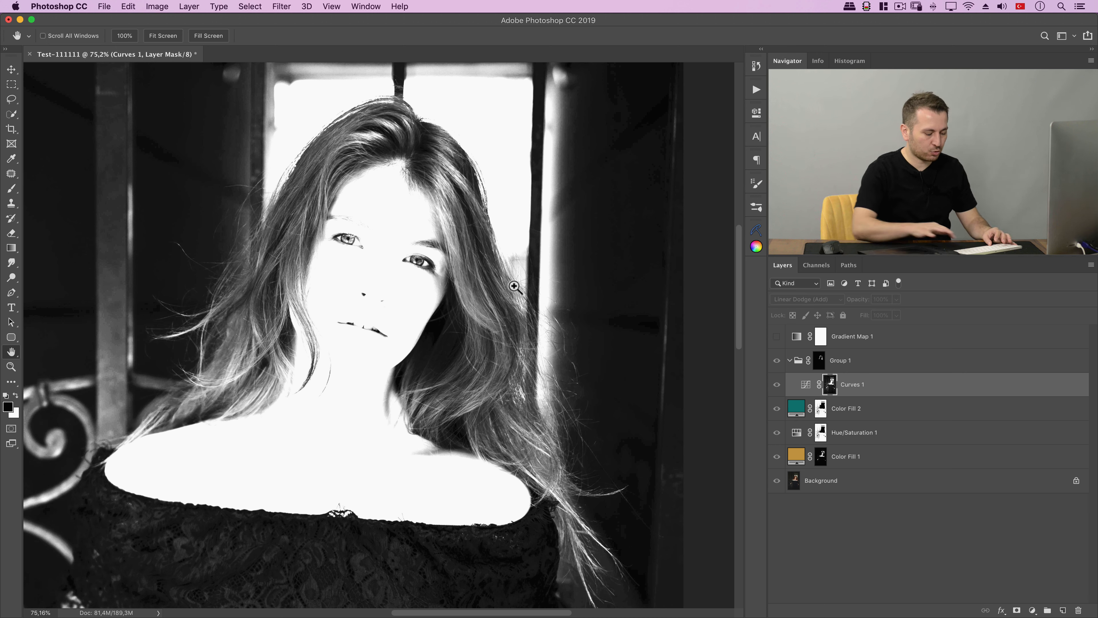
pyautogui.press('super+m')
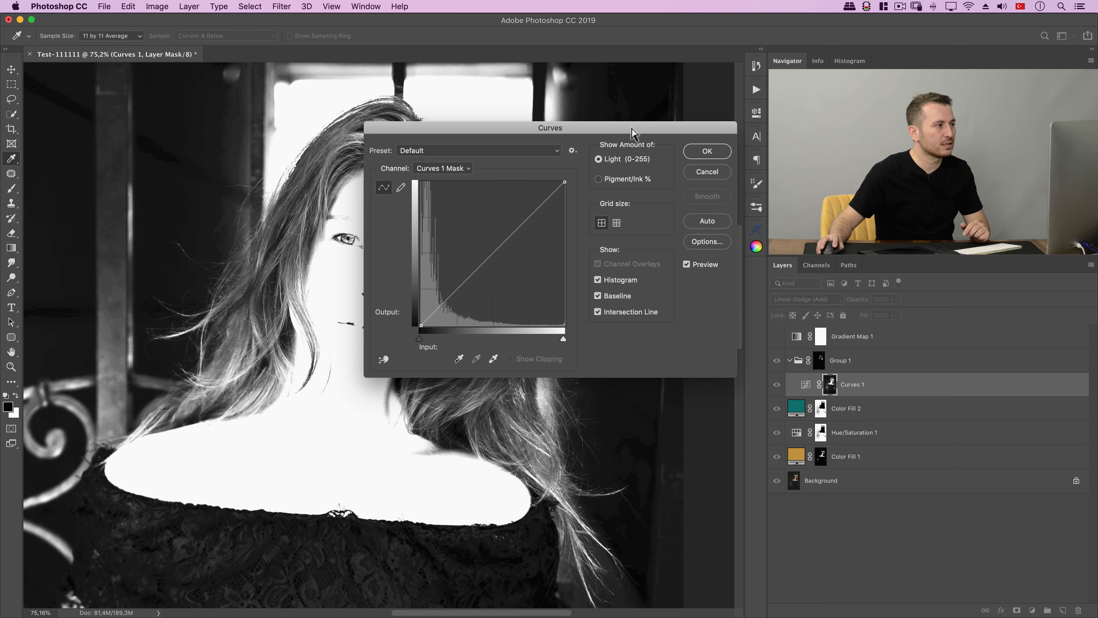
pyautogui.moveTo(631, 129); pyautogui.dragTo(848, 231)
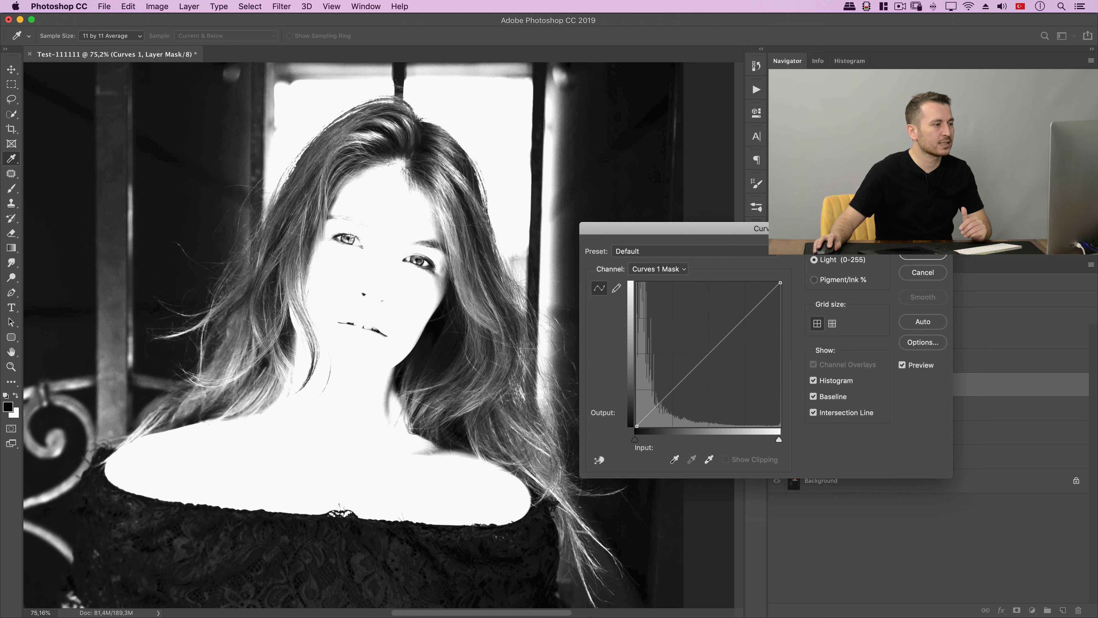
pyautogui.moveTo(781, 286); pyautogui.dragTo(747, 282)
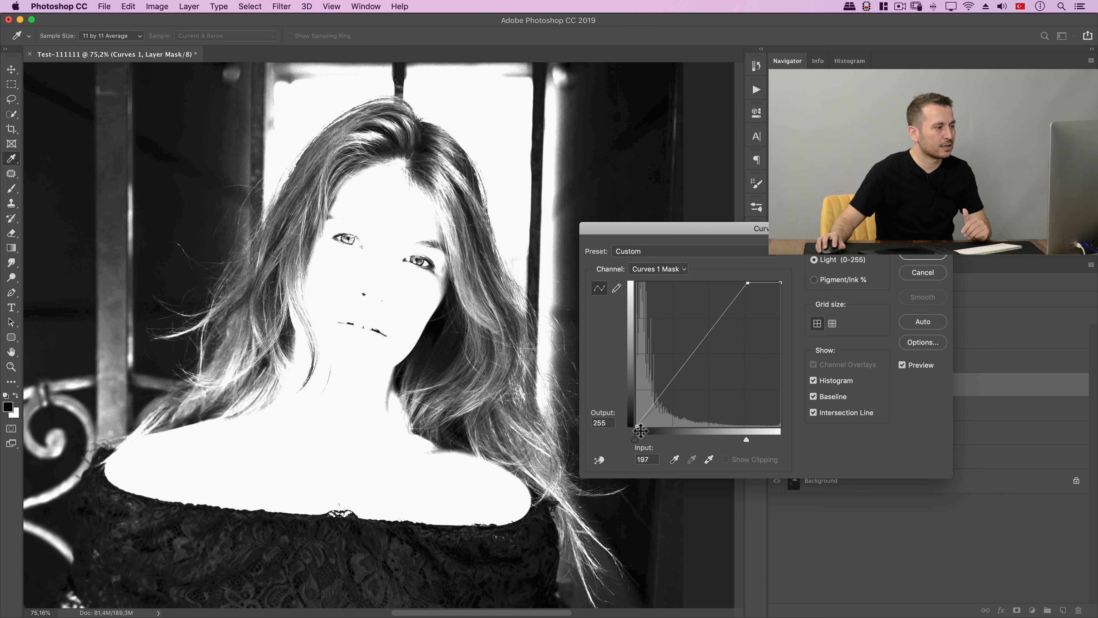
pyautogui.moveTo(635, 431); pyautogui.dragTo(647, 430)
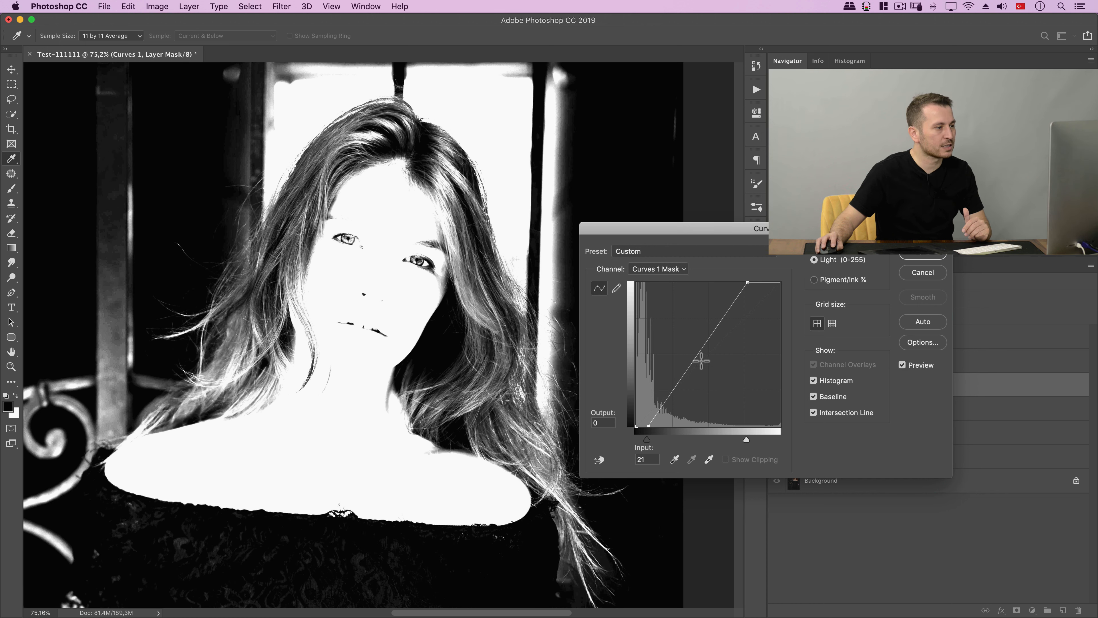
# - Add a curve point at input 103, output 139, move the white point to input 221, output 254, apply, and return to the image
pyautogui.moveTo(700, 358); pyautogui.dragTo(699, 354)
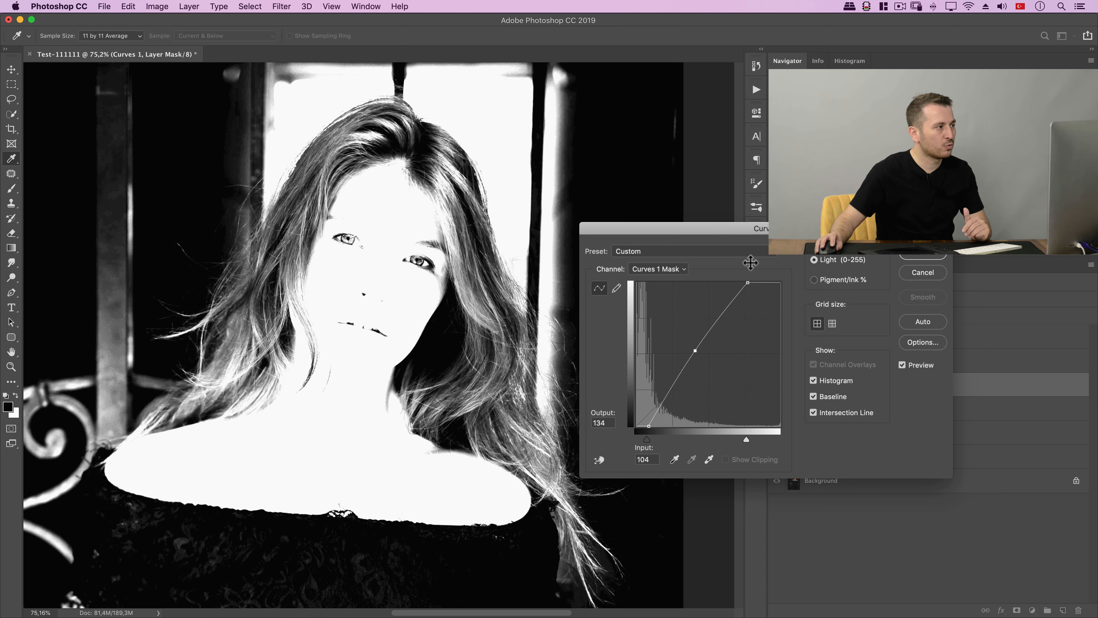
pyautogui.moveTo(747, 283); pyautogui.dragTo(761, 290)
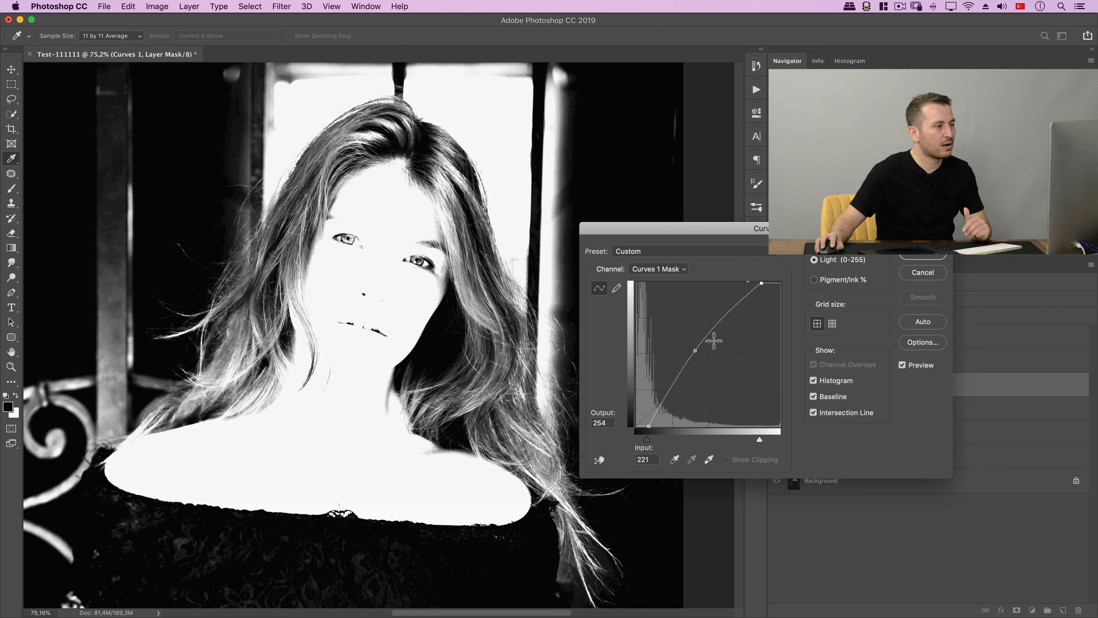
pyautogui.moveTo(696, 355); pyautogui.dragTo(695, 352)
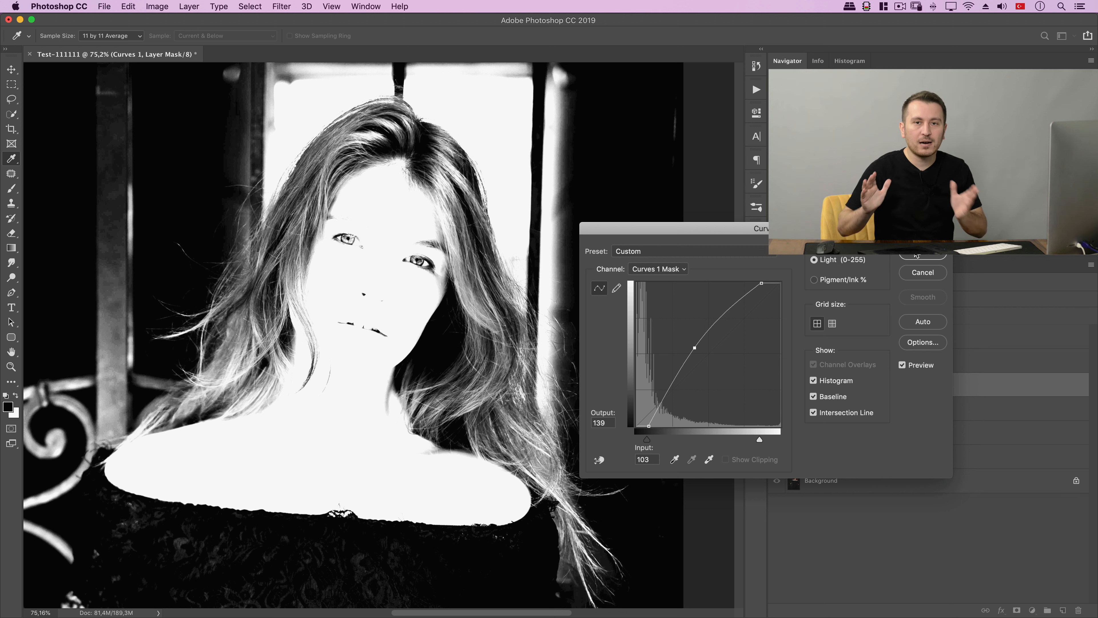
pyautogui.click(917, 255)
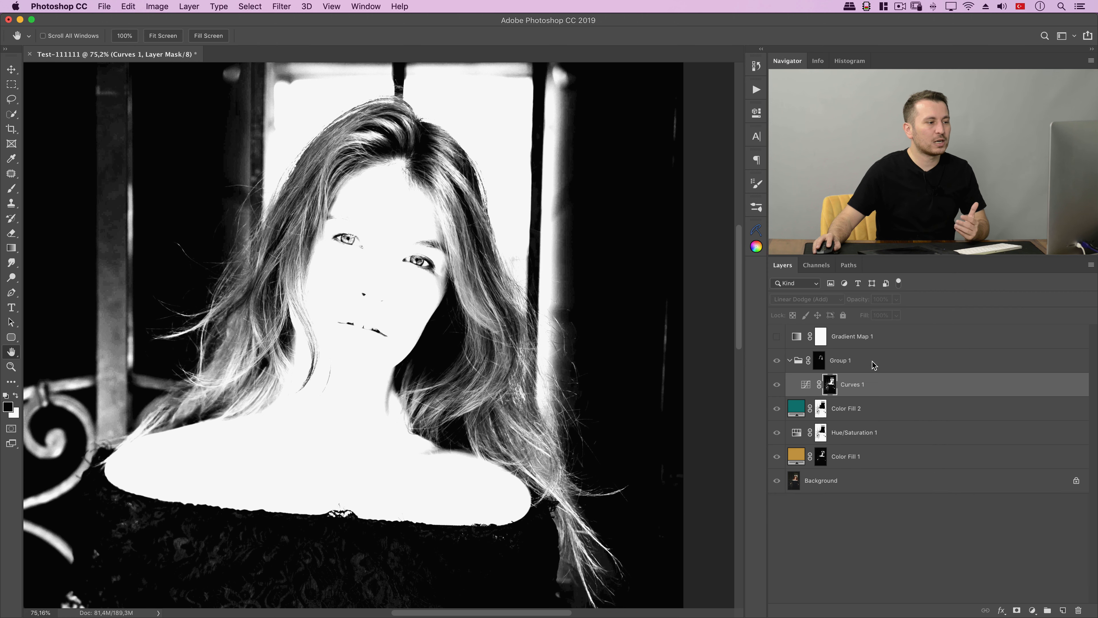
pyautogui.press('h')
pyautogui.click(805, 385)
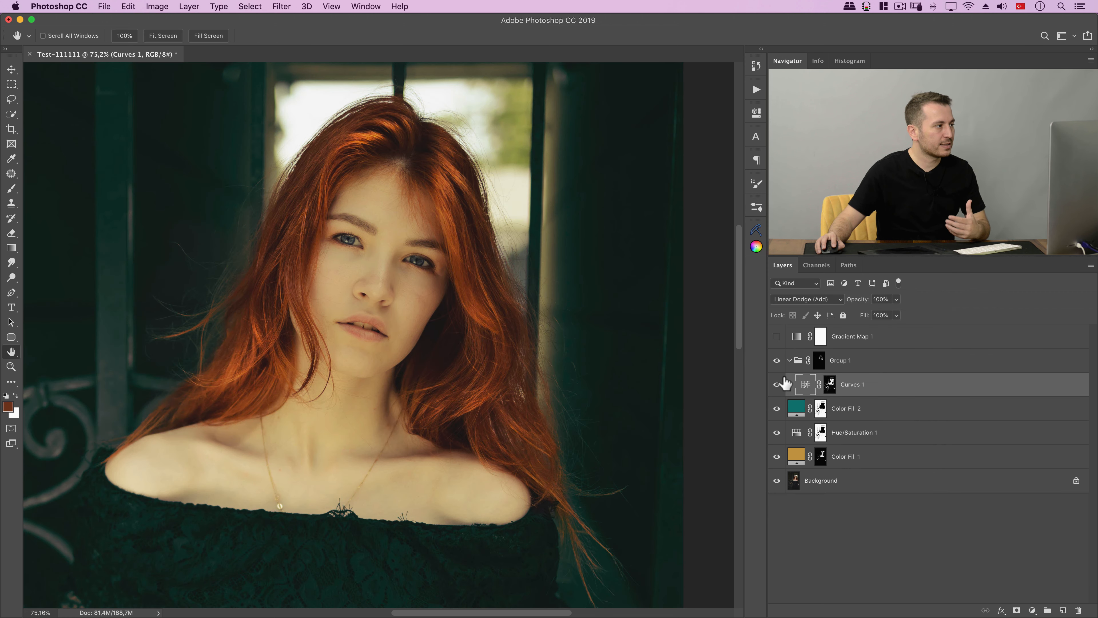
# - Display the Curves 1 mask on its own, inspect its hair detail, and feather the mask by 5 px
pyautogui.click(831, 389)
pyautogui.keyDown('alt'); pyautogui.click(832, 390); pyautogui.keyUp('alt')
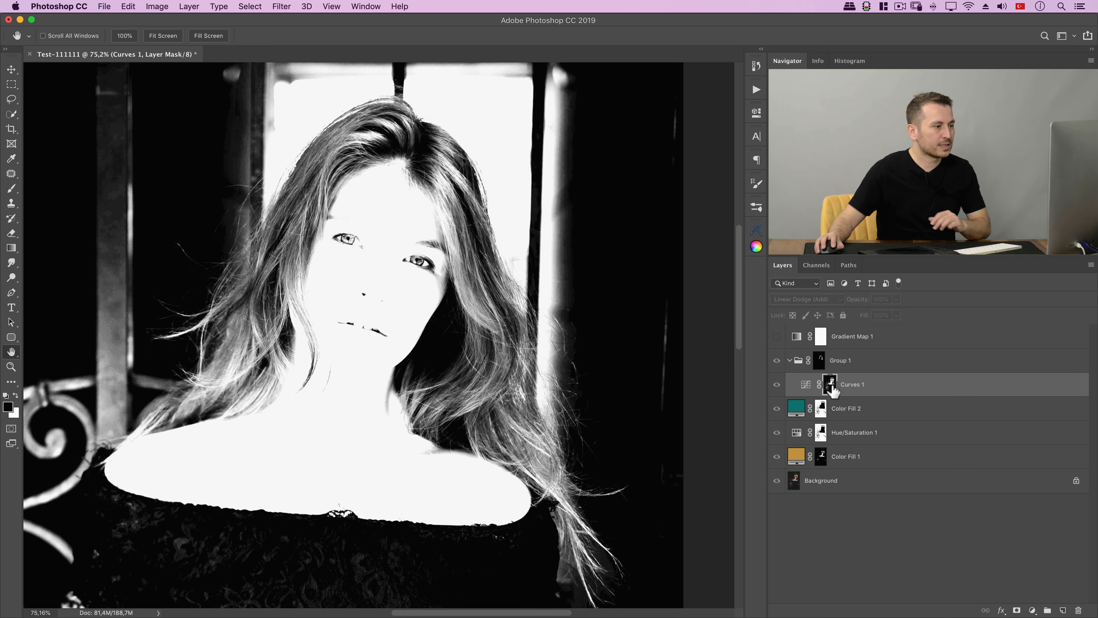
pyautogui.doubleClick(832, 390)
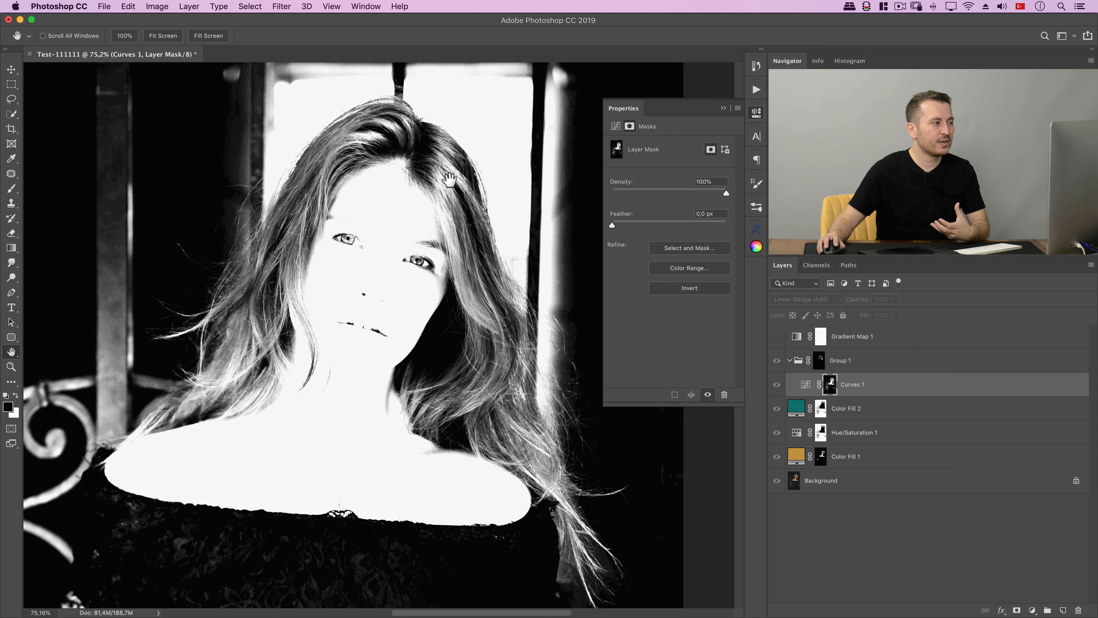
pyautogui.scroll(5, 327, 179)
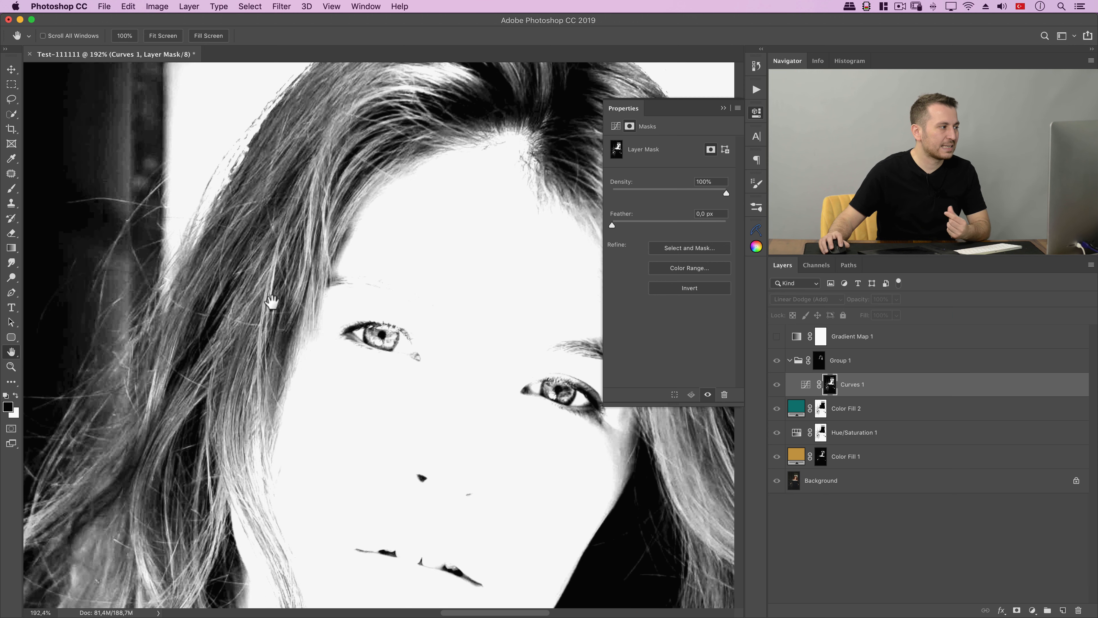
pyautogui.scroll(-3, 314, 228)
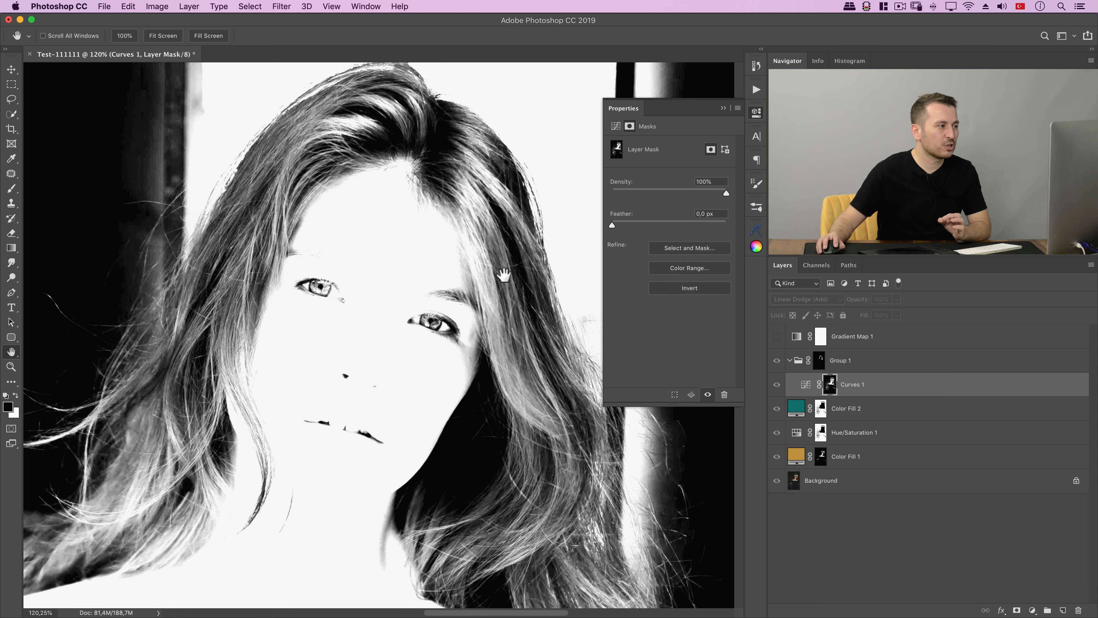
pyautogui.click(718, 215)
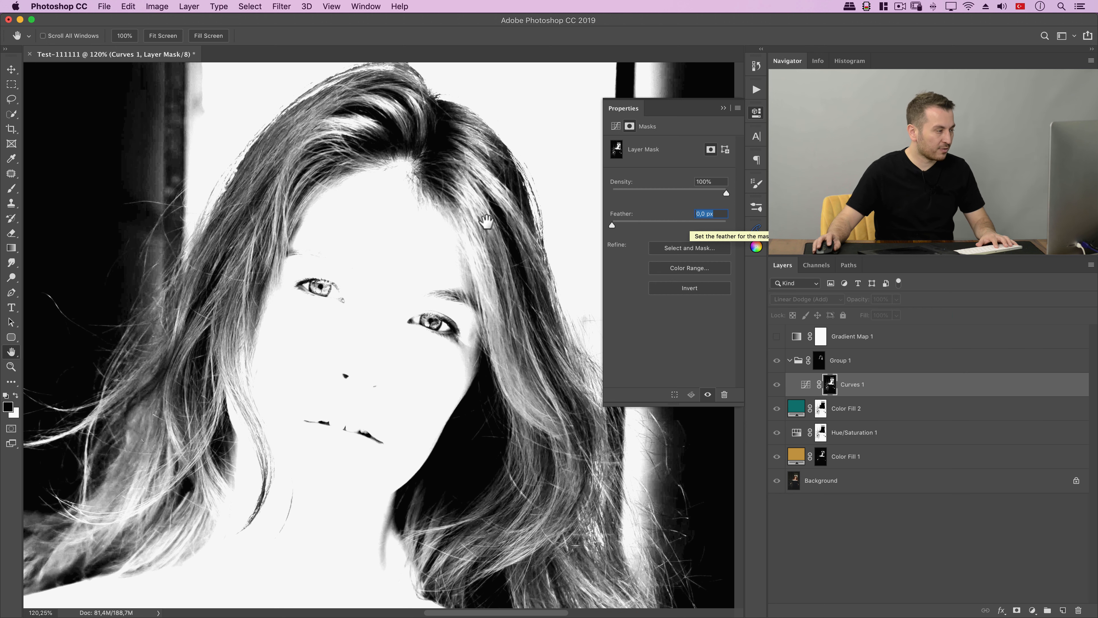
pyautogui.write('5')
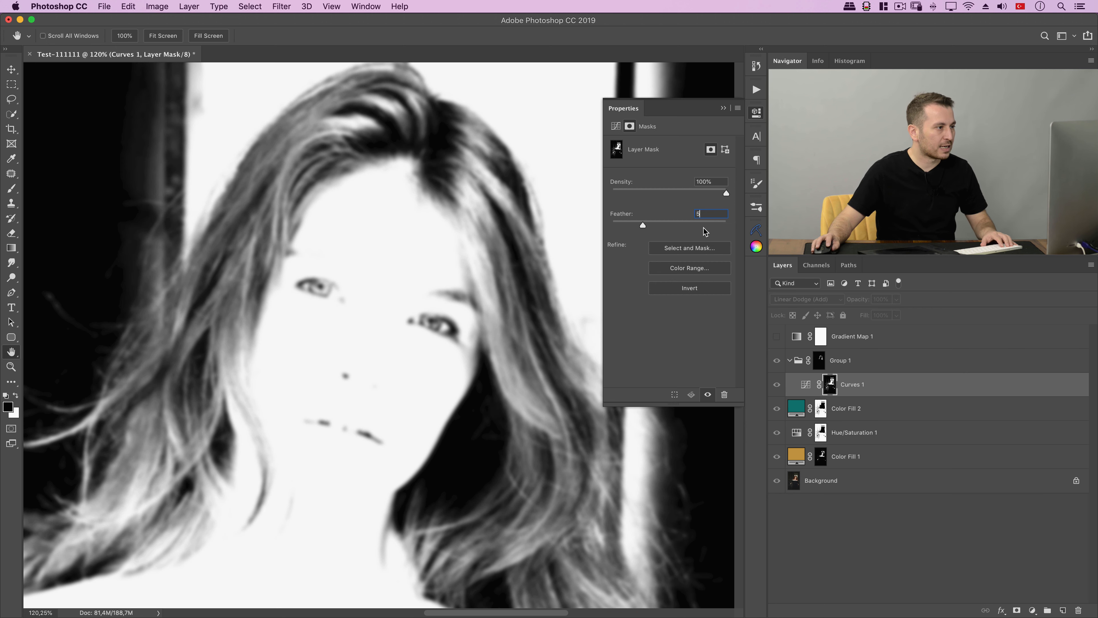
pyautogui.press('Return')
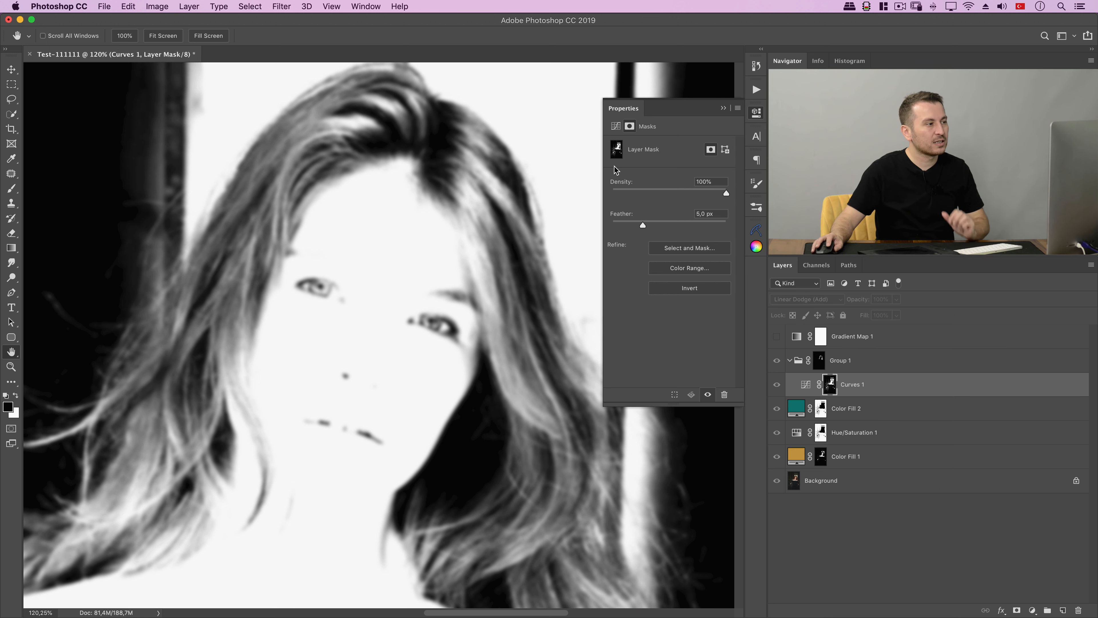
pyautogui.click(757, 113)
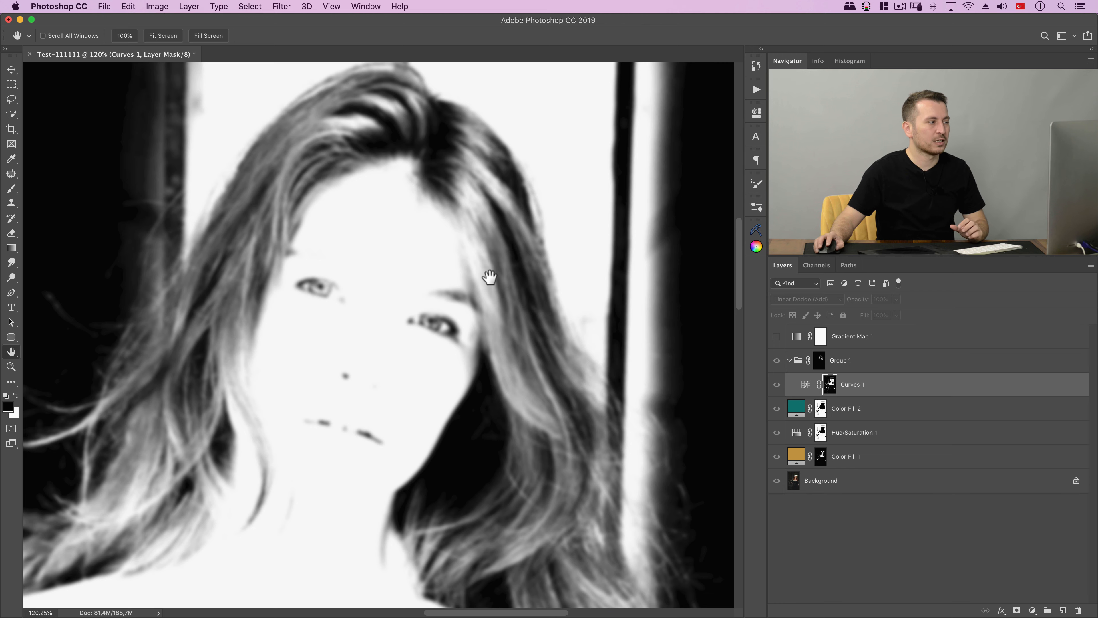
# - Return to the color image, select Group 1's mask, and activate the Brush tool with 10% flow
pyautogui.press('super+0')
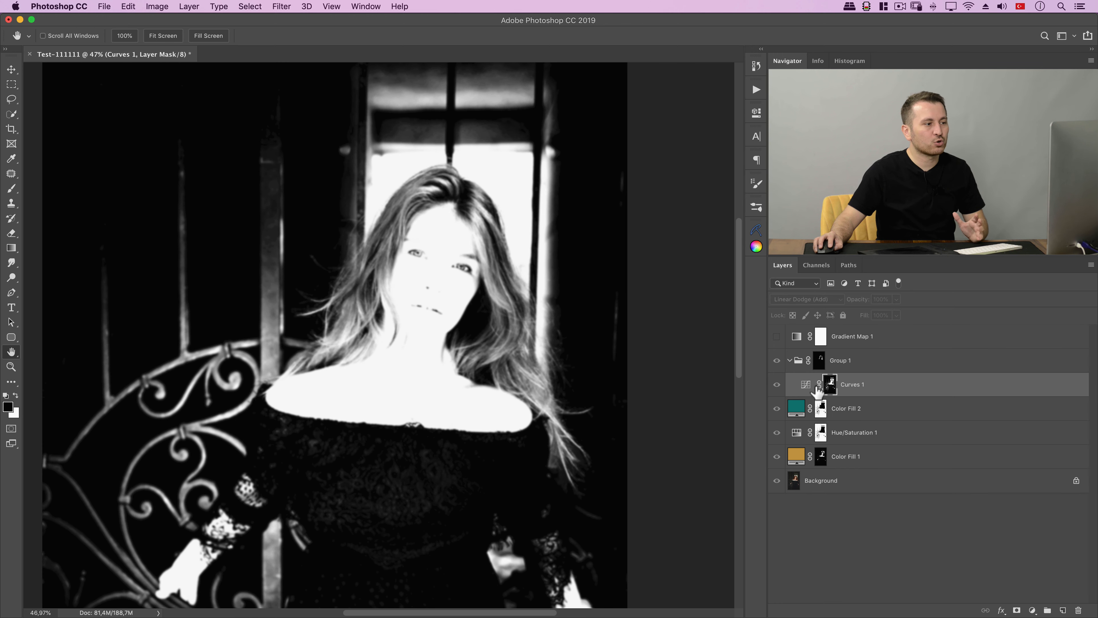
pyautogui.click(806, 385)
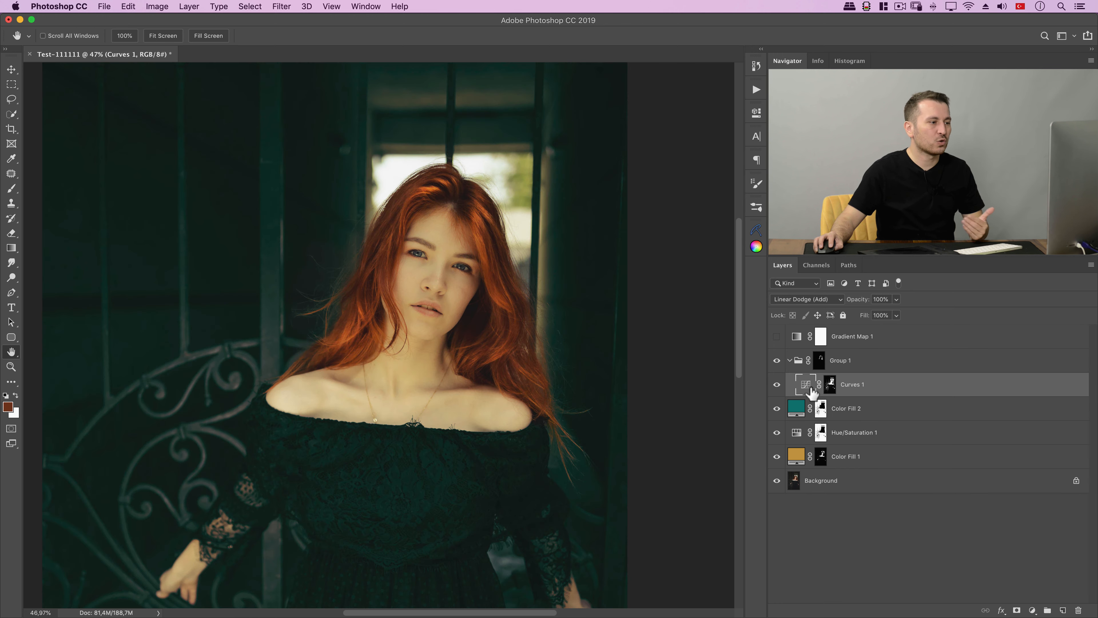
pyautogui.click(820, 361)
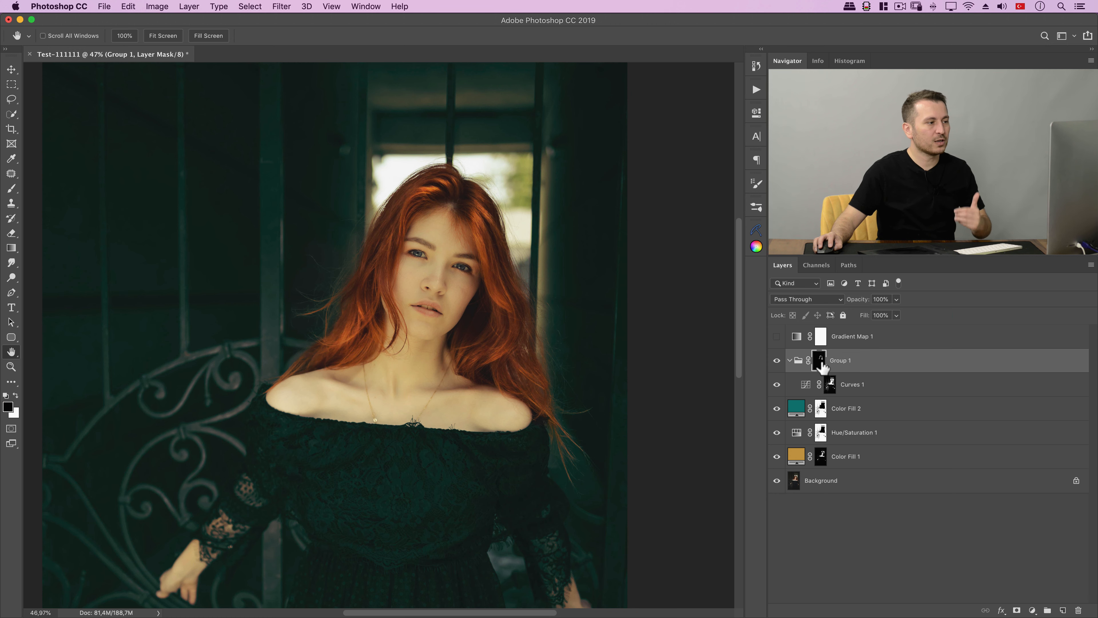
pyautogui.scroll(3, 525, 237)
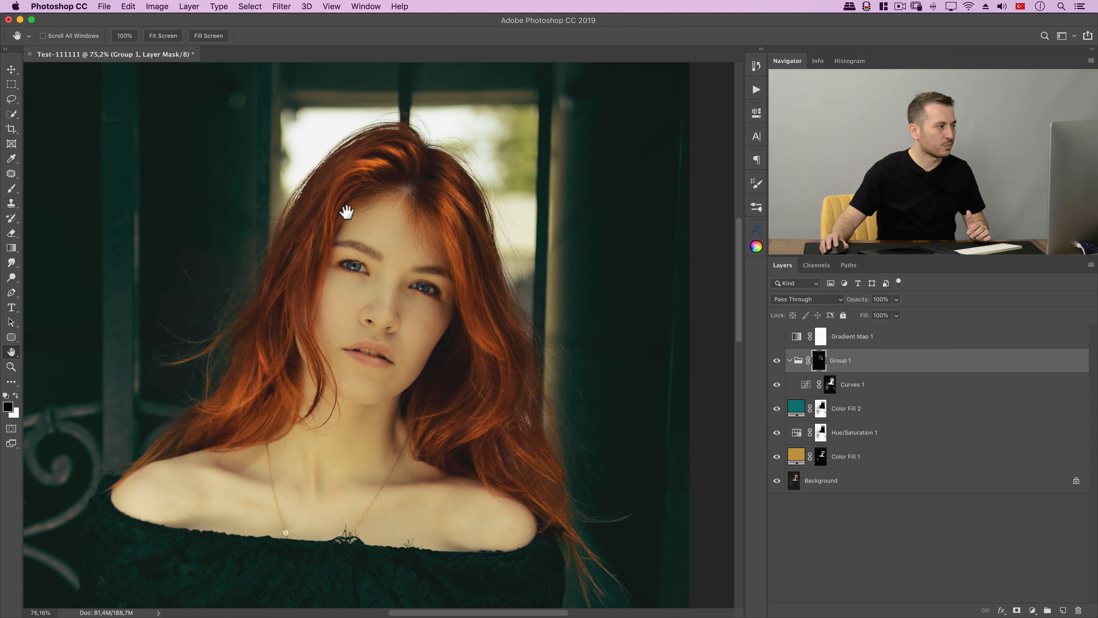
pyautogui.press('b')
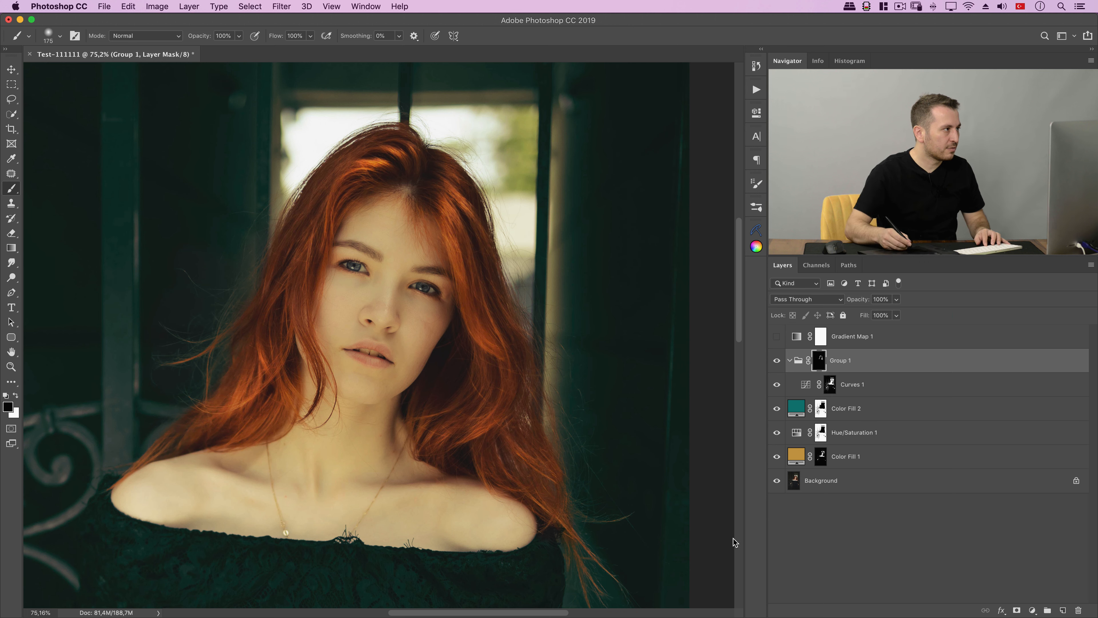
pyautogui.scroll(1, 393, 288)
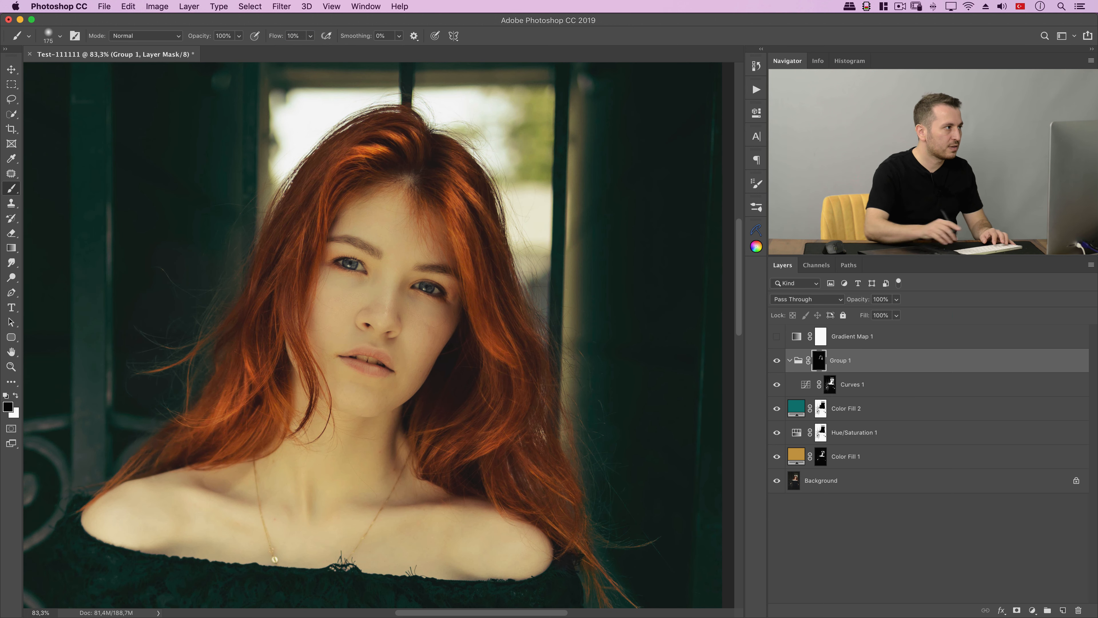
pyautogui.scroll(2, 569, 392)
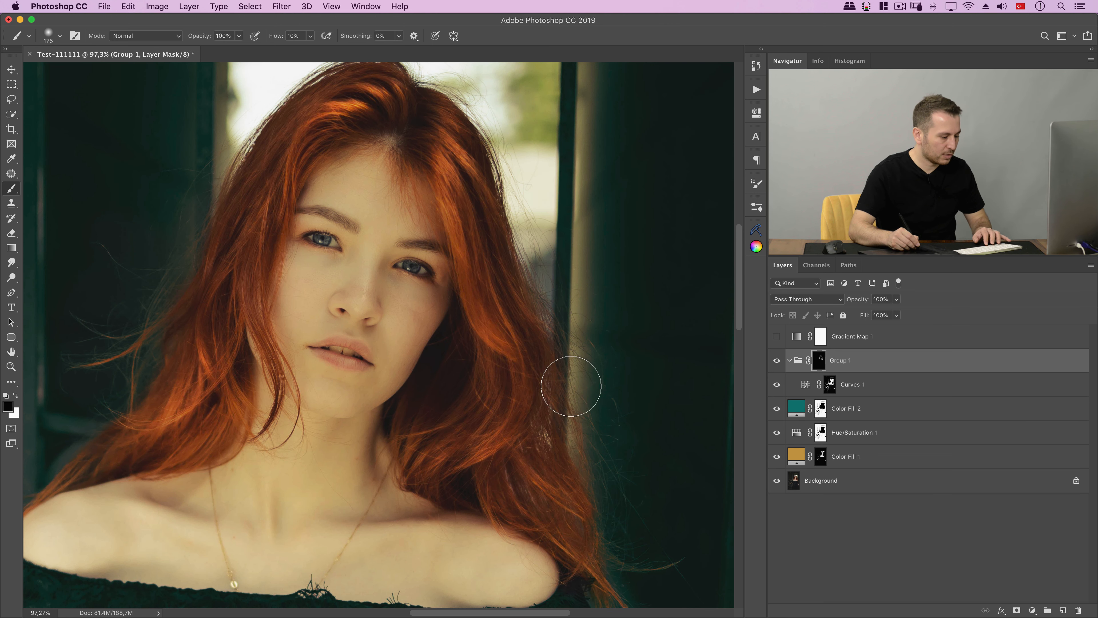
# - Touch up the hair highlights on Group 1's mask with white, reducing the brush from 300 px to 175 px
pyautogui.press('x')
pyautogui.press(']')
pyautogui.press(']')
pyautogui.press(']')
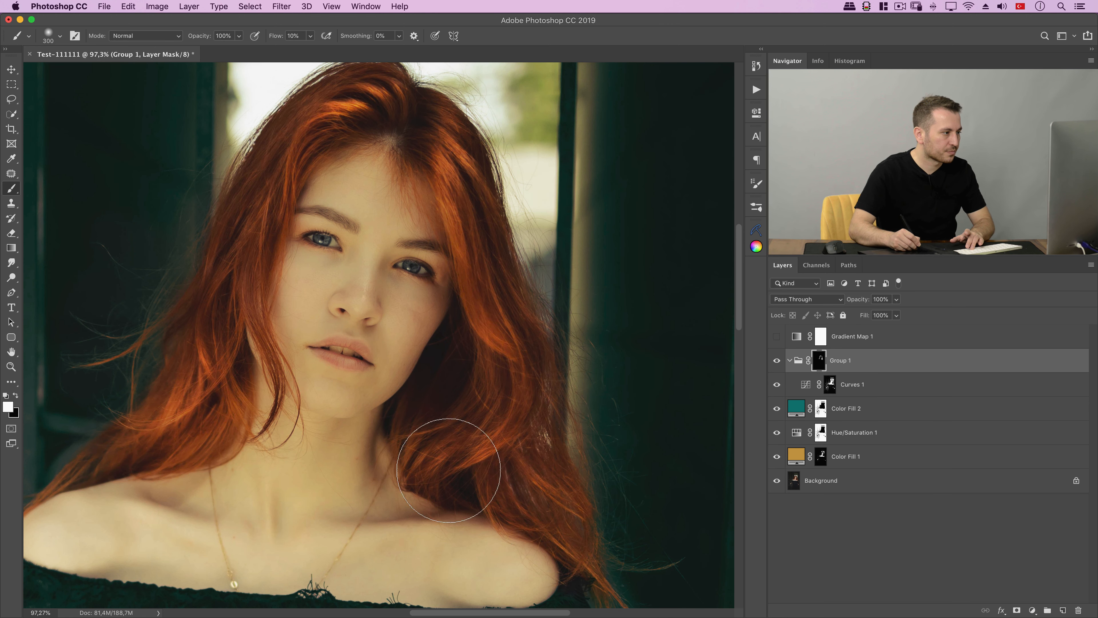
pyautogui.press('[')
pyautogui.press('[')
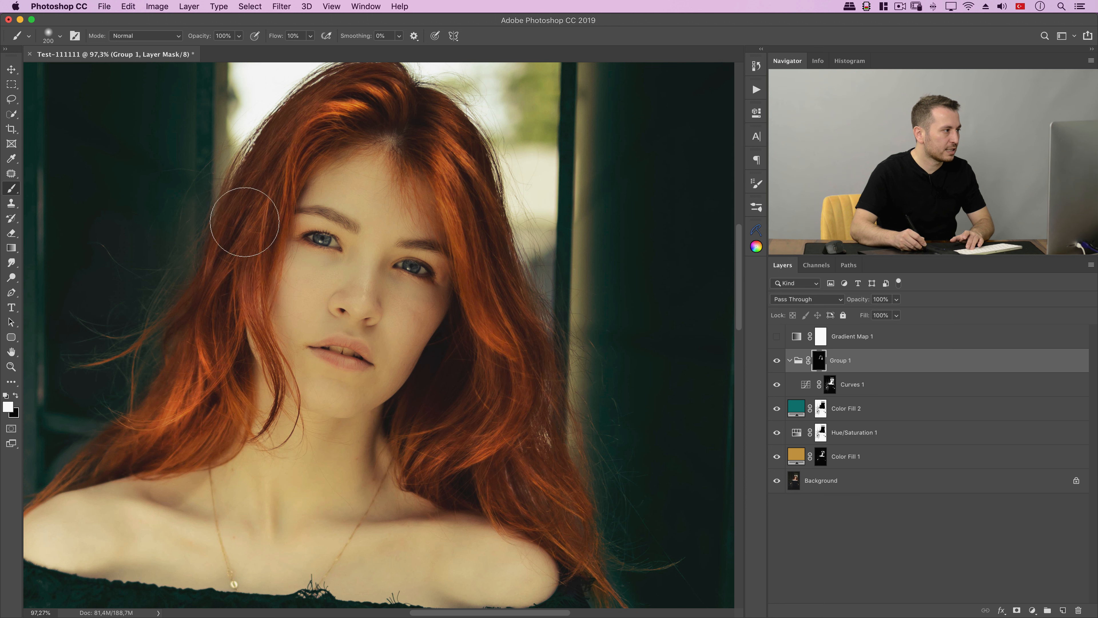
pyautogui.press('[')
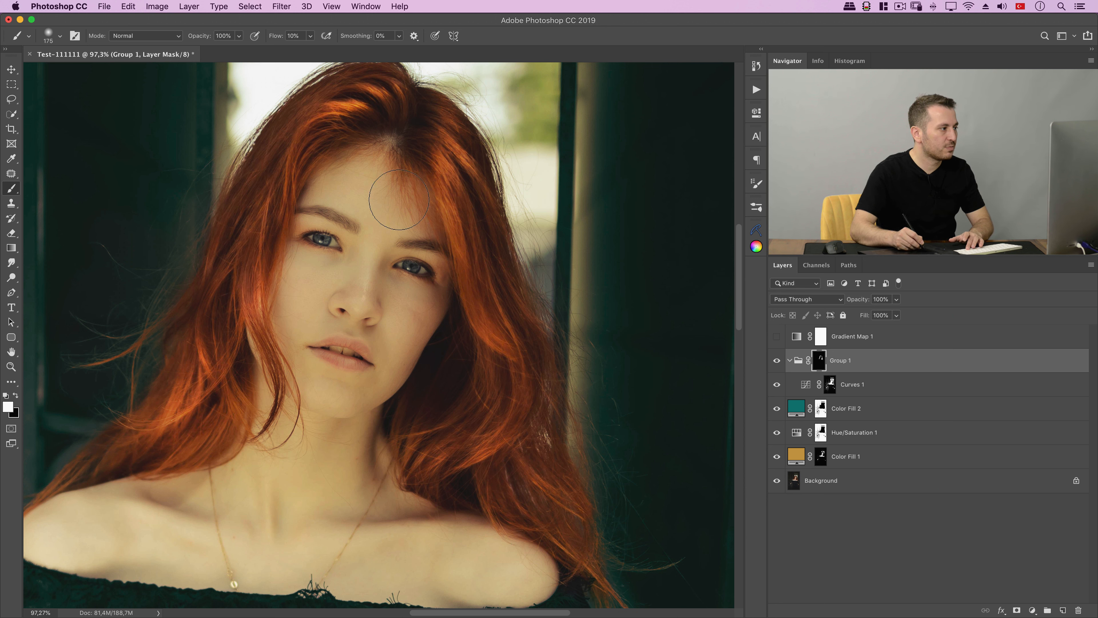
# - Switch to black, lower the brush flow to 5%, and tone down the hair highlights around the face on Group 1's mask
pyautogui.press('x')
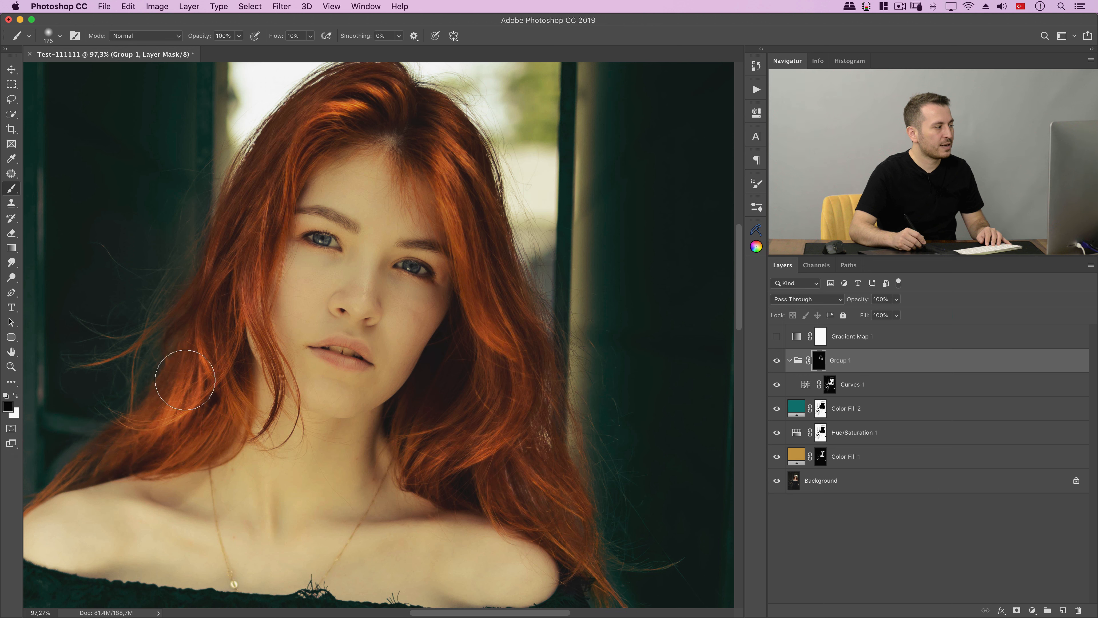
pyautogui.moveTo(170, 416)
pyautogui.mouseDown()
pyautogui.moveTo(185, 393)
pyautogui.moveTo(169, 408)
pyautogui.mouseUp()
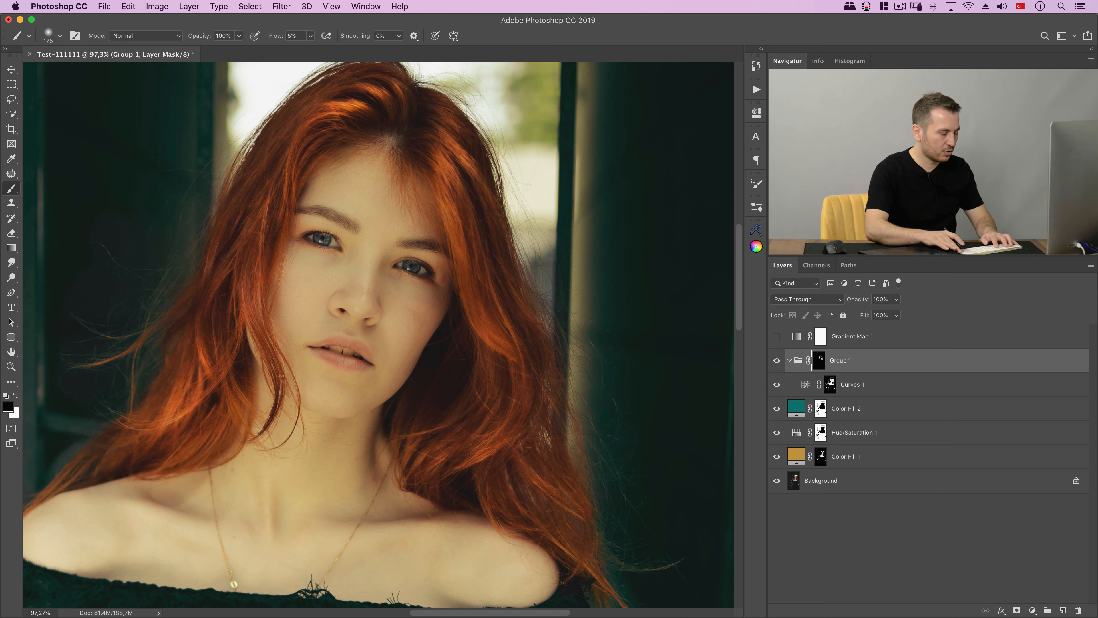
pyautogui.moveTo(437, 202); pyautogui.dragTo(444, 303)
pyautogui.moveTo(408, 213)
pyautogui.mouseDown()
pyautogui.moveTo(467, 216)
pyautogui.moveTo(427, 273)
pyautogui.mouseUp()
# - Soften the strongest highlights on the crown and beside the forehead in black on Group 1's mask, using brush sizes from 50 px upward
pyautogui.press('[')
pyautogui.press('[')
pyautogui.press('[')
pyautogui.press('[')
pyautogui.press('[')
pyautogui.press('[')
pyautogui.press('[')
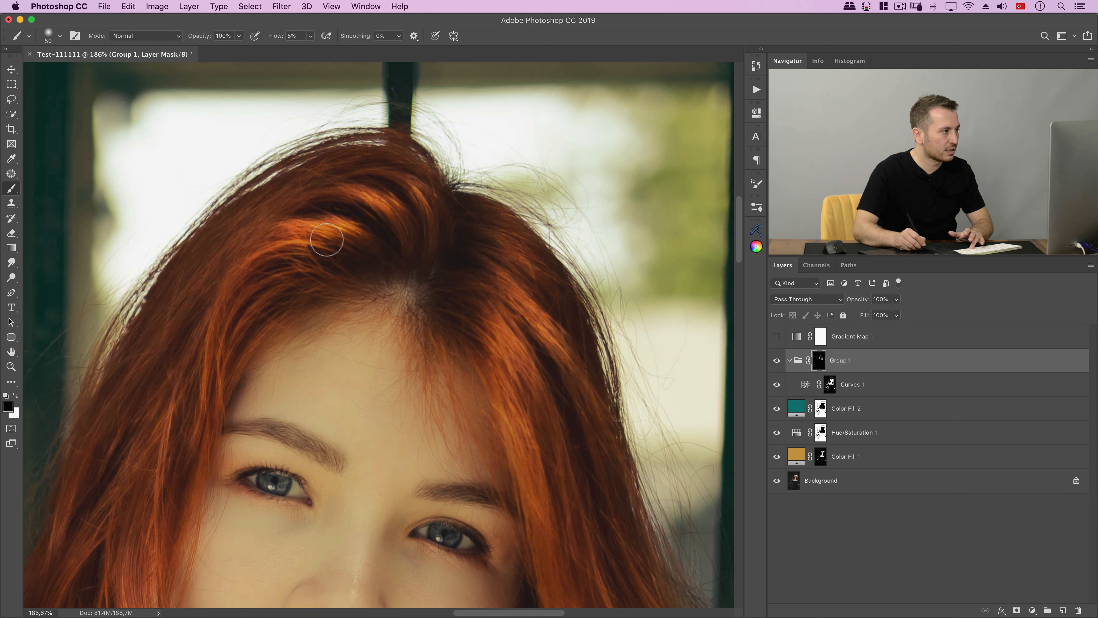
pyautogui.press(']')
pyautogui.press(']')
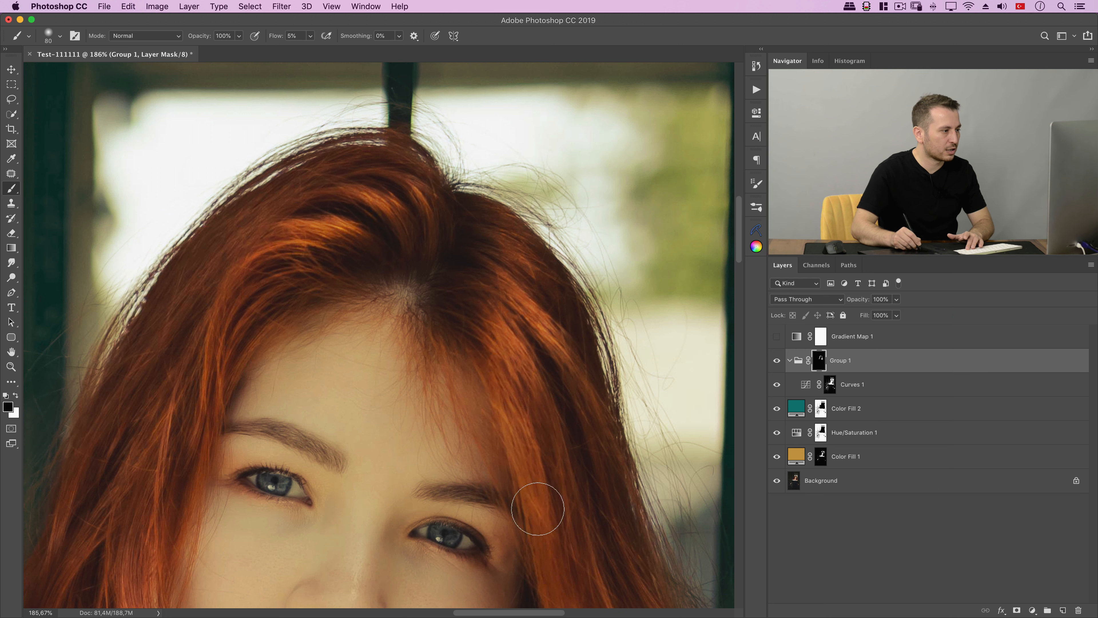
pyautogui.press(']')
pyautogui.press(']')
pyautogui.press('[')
pyautogui.press('[')
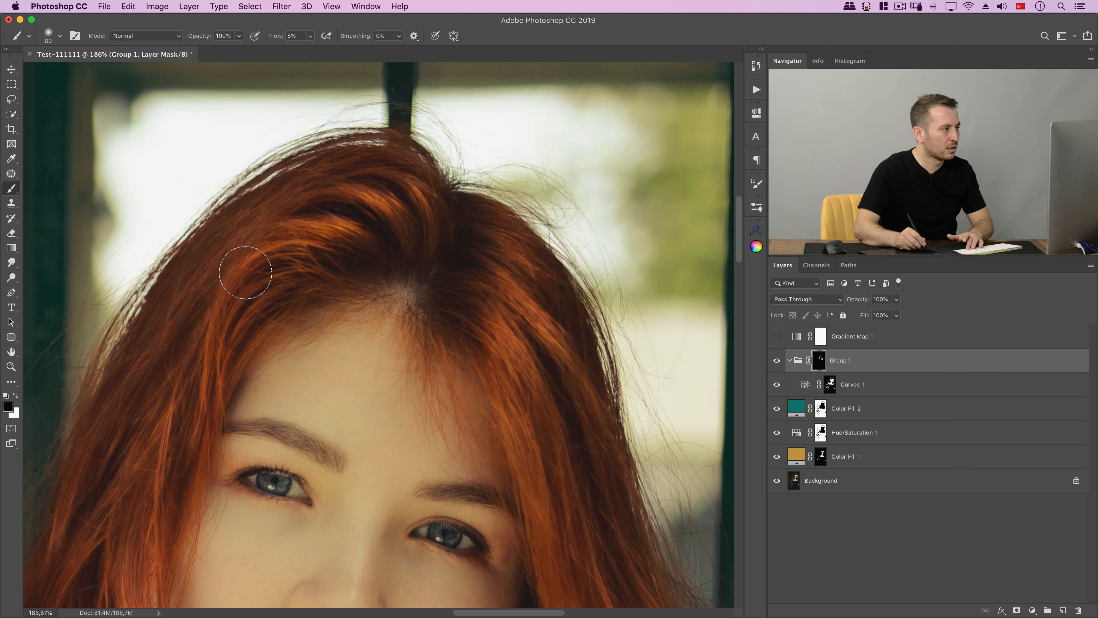
pyautogui.moveTo(375, 201); pyautogui.dragTo(490, 298)
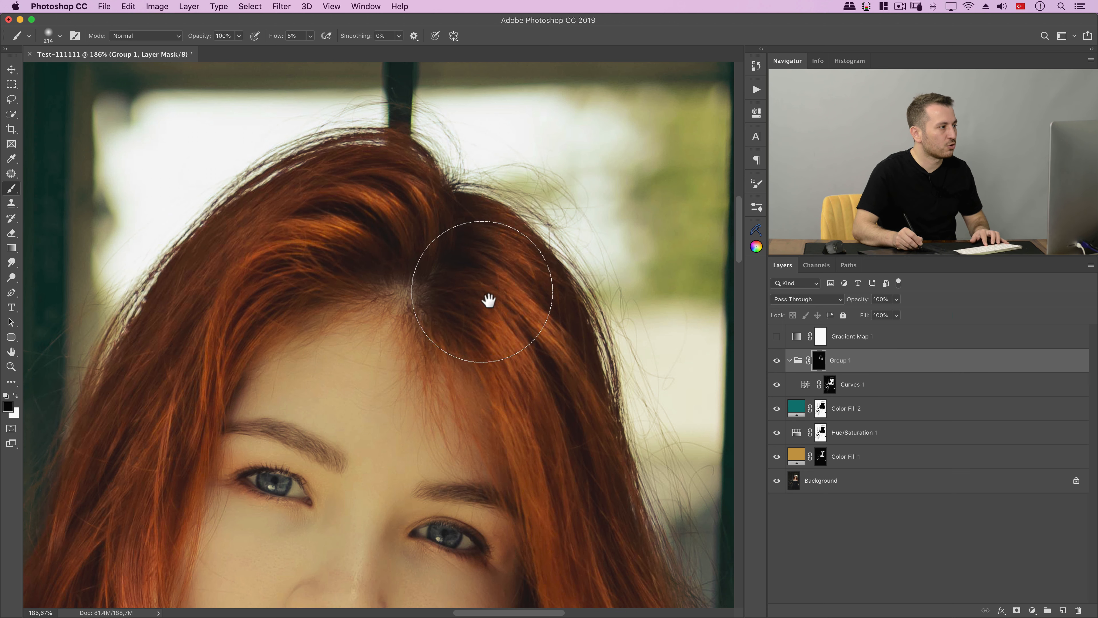
# - Tone down the lower hair highlights beside the neck in black on Group 1's mask, with brush sizes between 125 and 175 px
pyautogui.scroll(-3, 477, 296)
pyautogui.scroll(-3, 477, 296)
pyautogui.press('[')
pyautogui.press('[')
pyautogui.press('[')
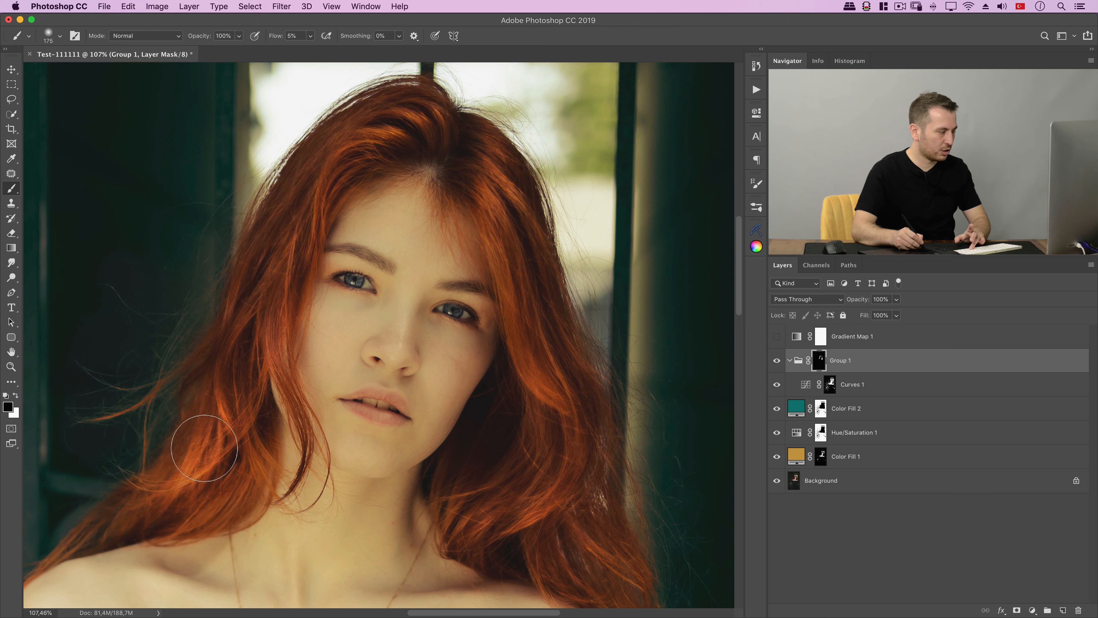
pyautogui.press('[')
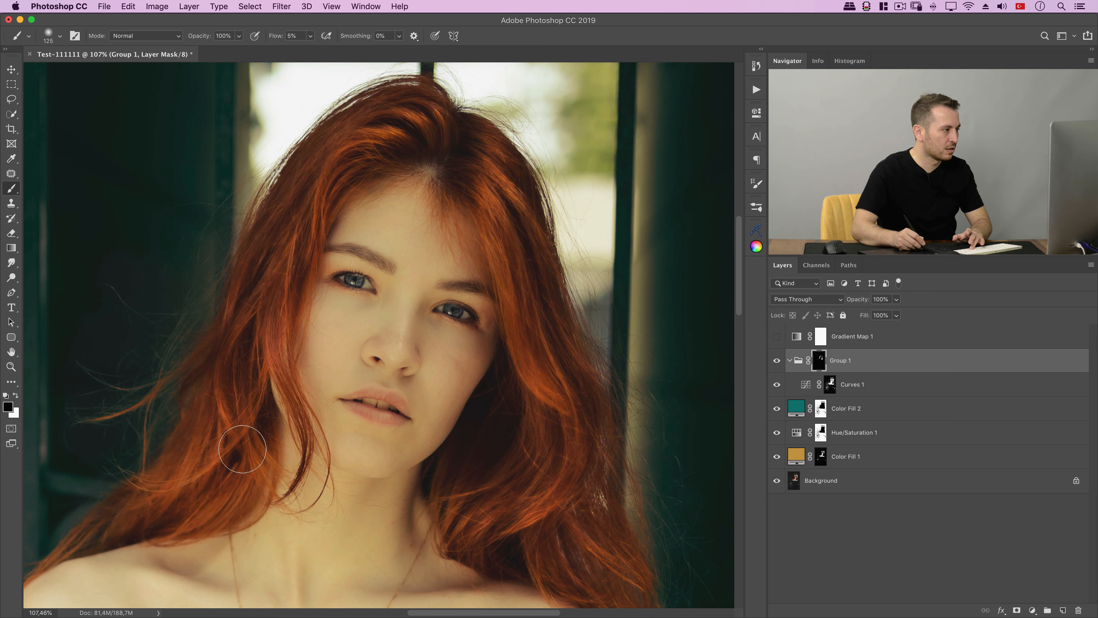
pyautogui.press('[')
pyautogui.press('[')
pyautogui.press(']')
pyautogui.press(']')
pyautogui.press(']')
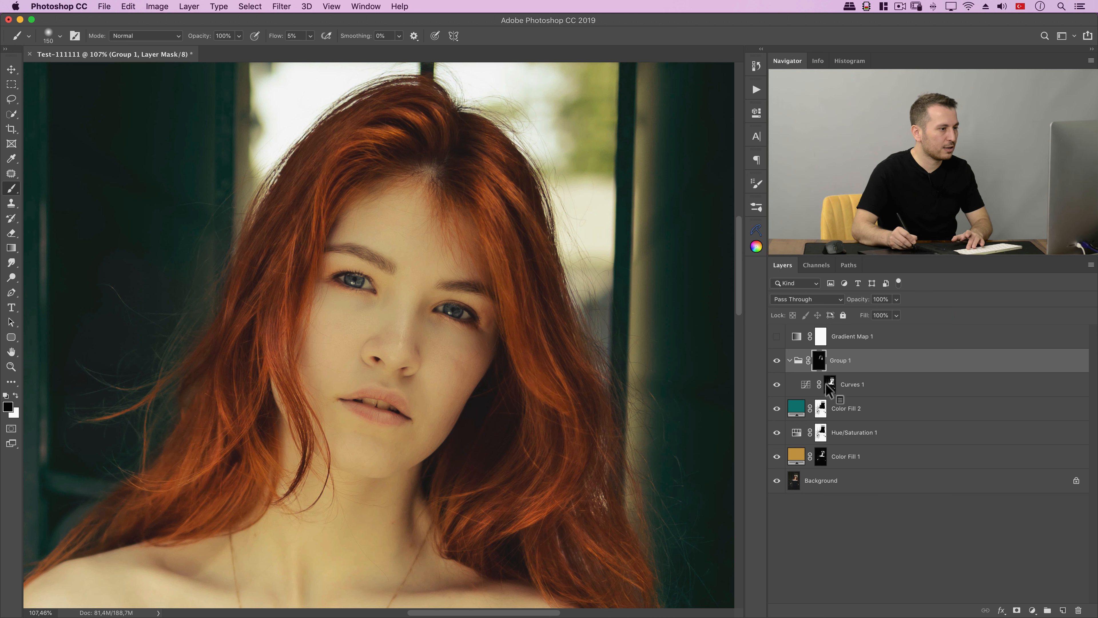
# - Compare the hair with and without Group 1 by toggling the group's visibility, leaving the group shown
pyautogui.rightClick(776, 360)
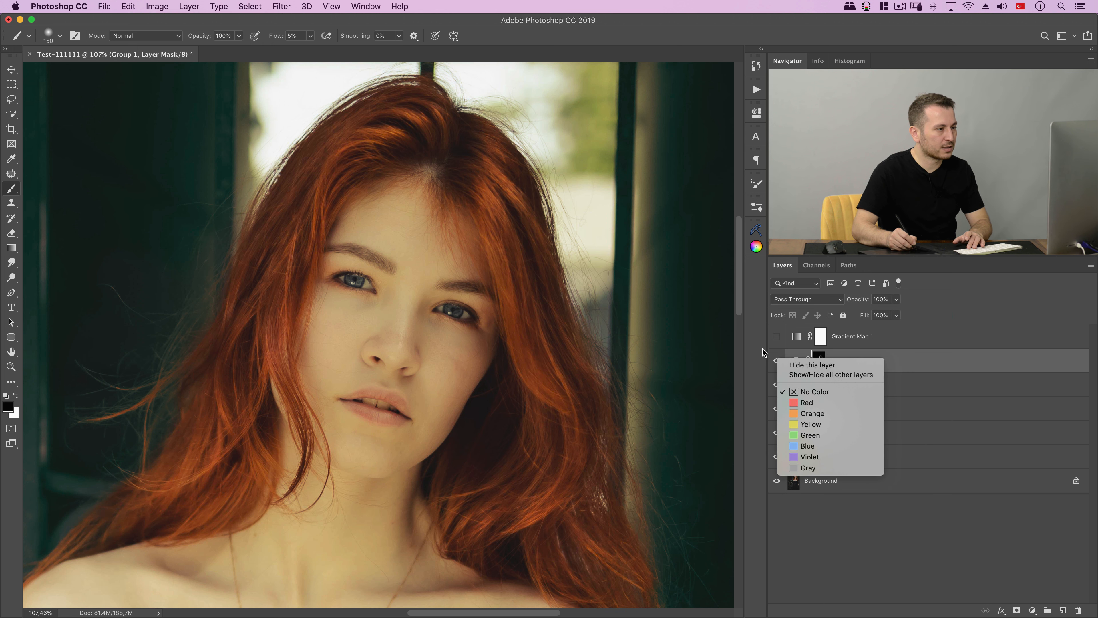
pyautogui.click(762, 348)
pyautogui.click(776, 361)
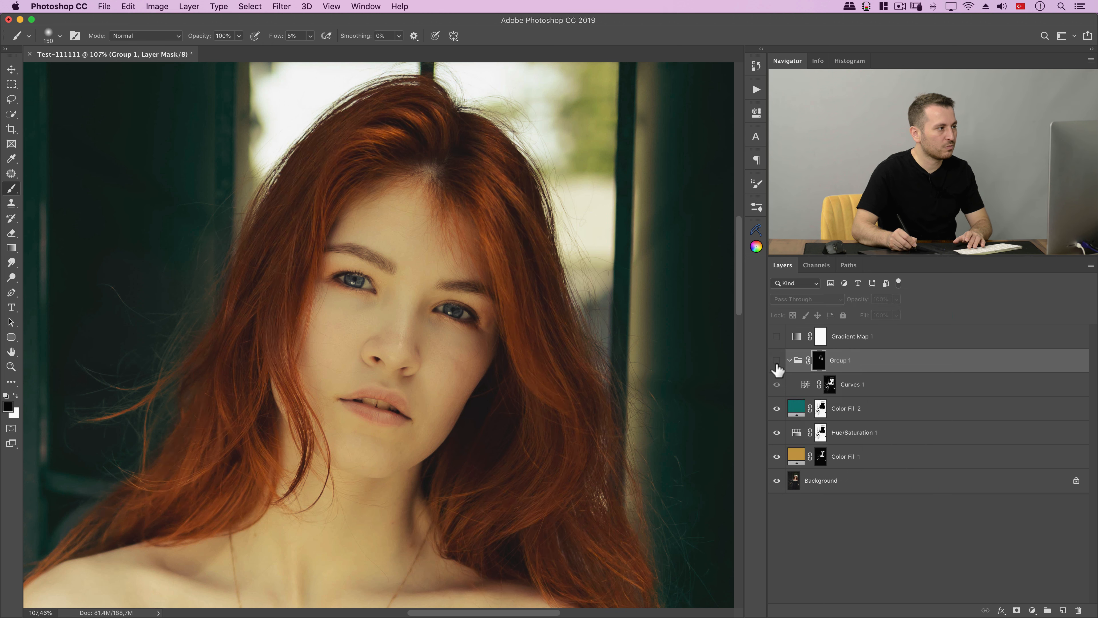
pyautogui.click(776, 364)
pyautogui.click(776, 365)
pyautogui.click(776, 365)
pyautogui.click(777, 371)
pyautogui.click(777, 370)
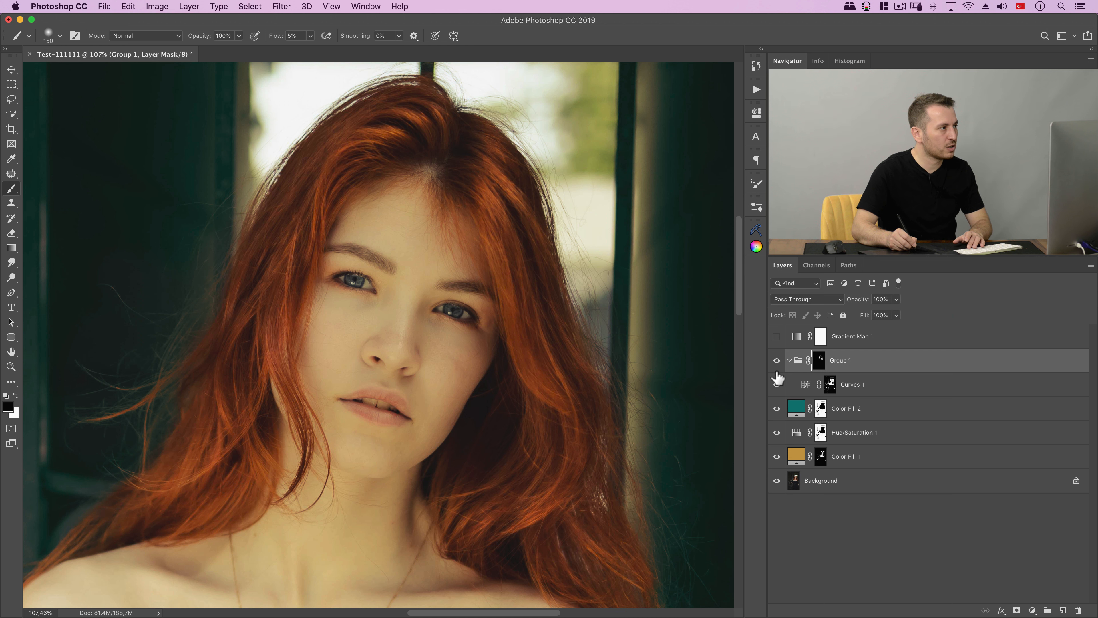
# - Lower the Curves 1 layer's opacity to 70% and rename Group 1 as Saç Parıltı
pyautogui.click(806, 388)
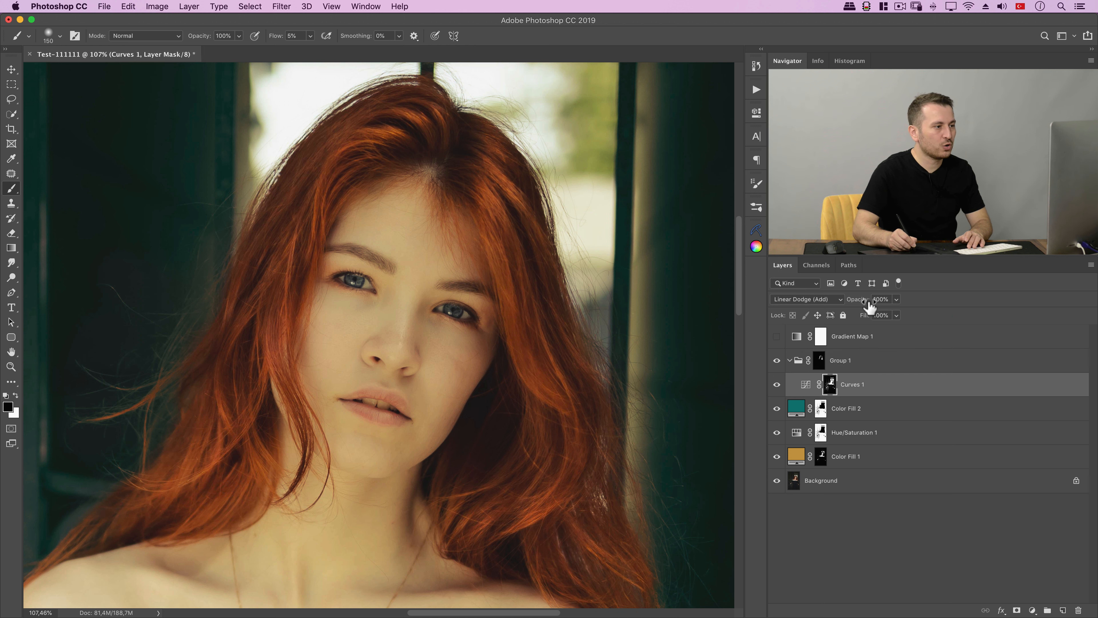
pyautogui.moveTo(869, 305); pyautogui.dragTo(862, 308)
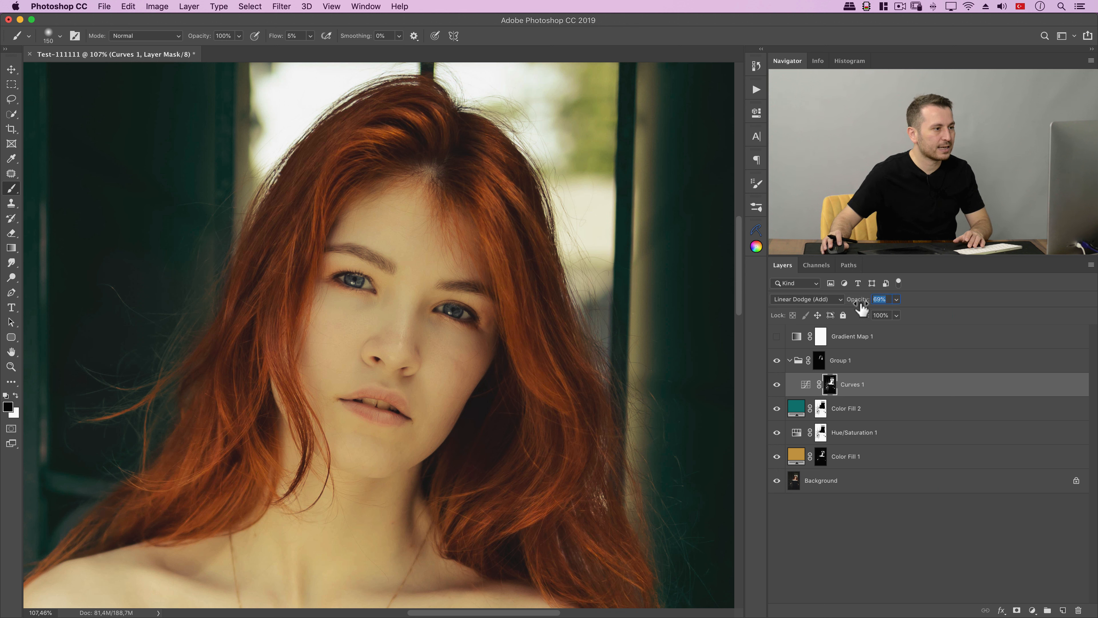
pyautogui.click(789, 360)
pyautogui.click(841, 364)
pyautogui.doubleClick(840, 364)
pyautogui.write('S')
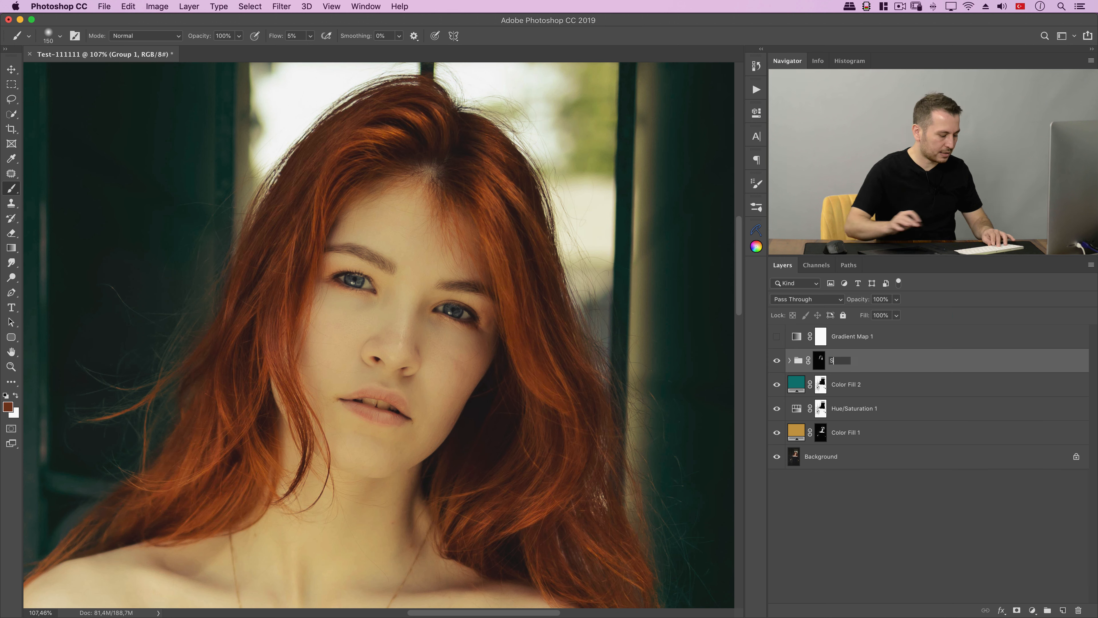
pyautogui.write('aç Parıltı')
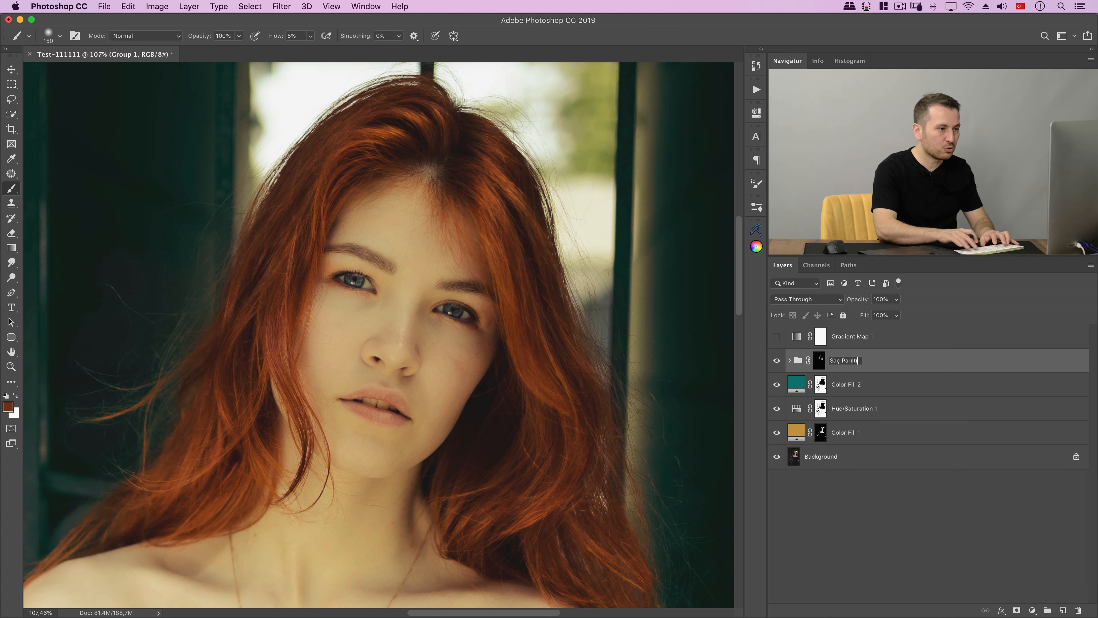
pyautogui.press('Return')
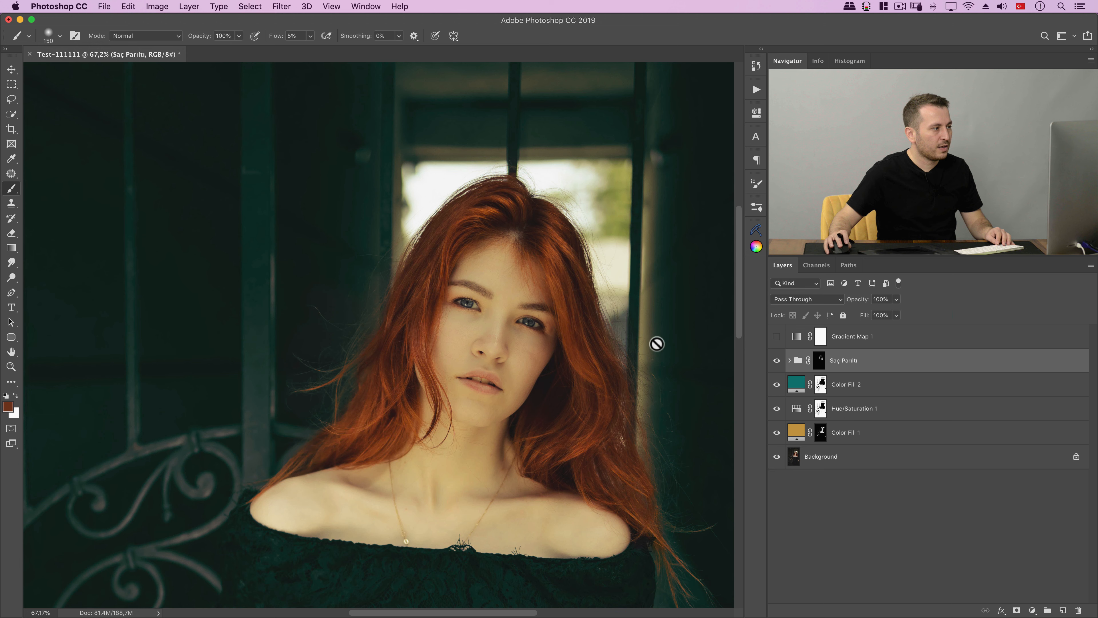
# - Examine the hair highlights in a wider view of the portrait with the Saç Parıltı group hidden and shown
pyautogui.scroll(-3, 655, 342)
pyautogui.press('h')
pyautogui.moveTo(603, 350); pyautogui.dragTo(532, 290)
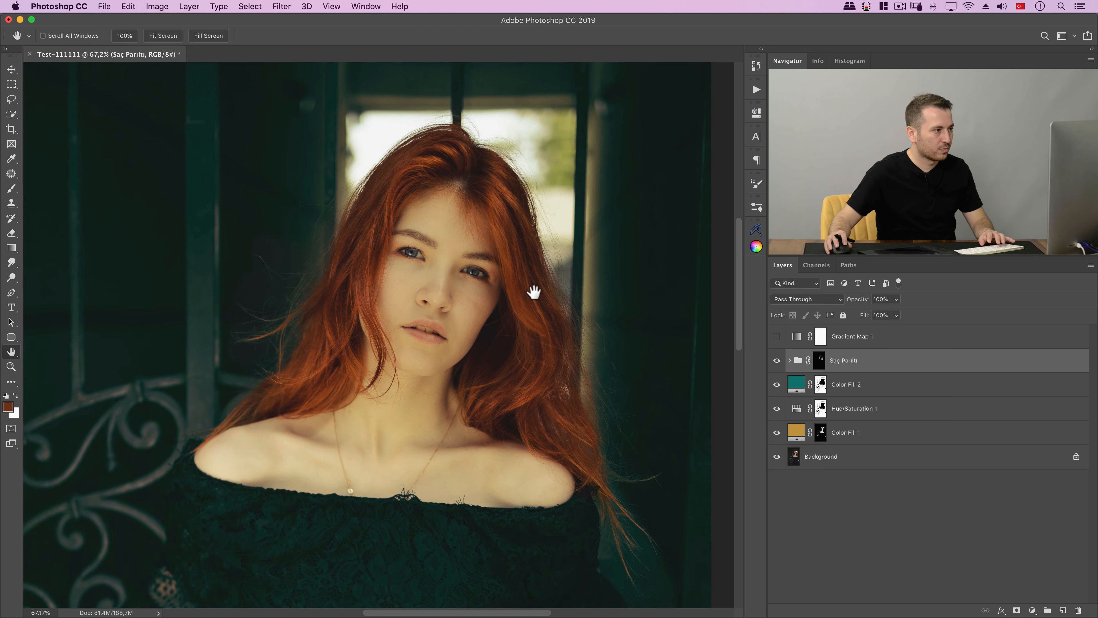
pyautogui.click(777, 360)
pyautogui.click(777, 360)
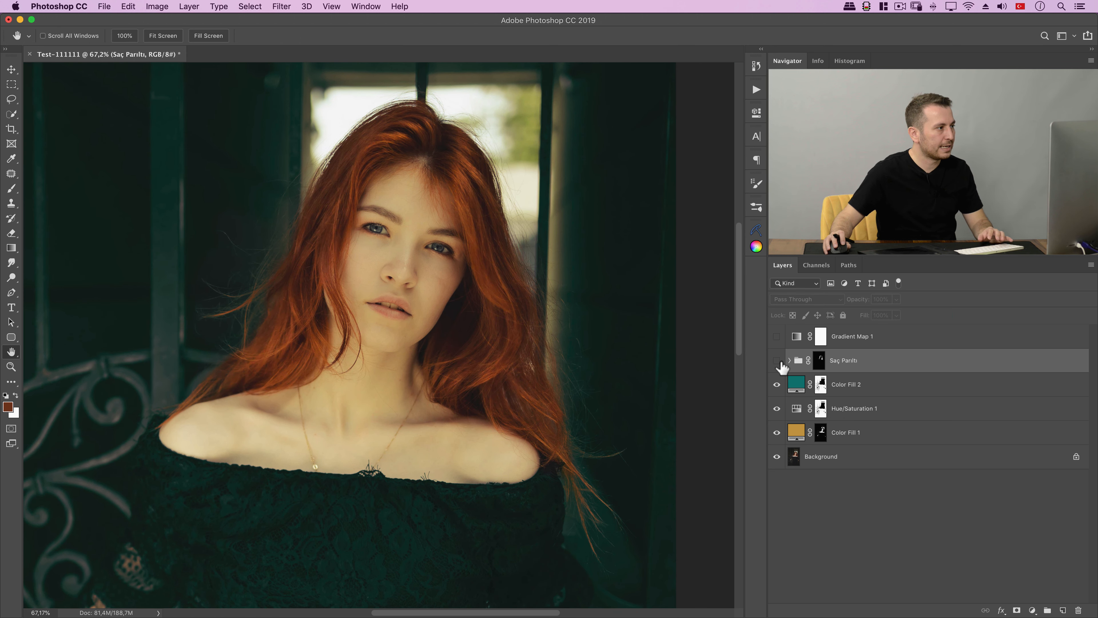
pyautogui.click(777, 360)
pyautogui.click(777, 361)
pyautogui.click(777, 360)
pyautogui.click(777, 360)
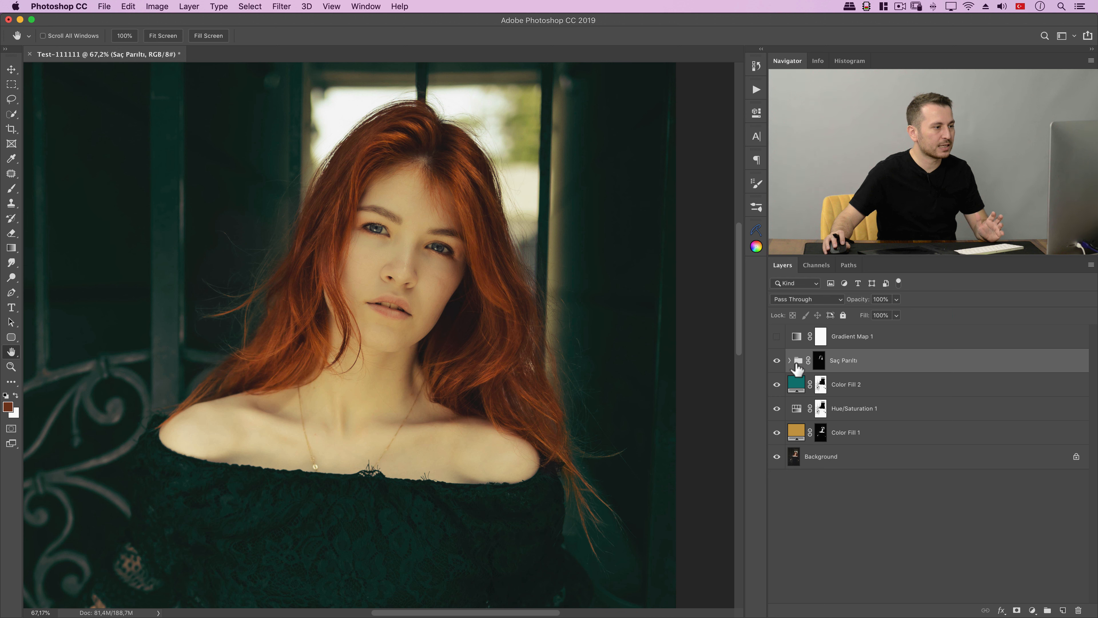
# - Adjust the Curves 1 midtone point to input 127, output 161, set the layer's opacity to 75%, and collapse the Saç Parıltı group
pyautogui.click(789, 360)
pyautogui.click(807, 386)
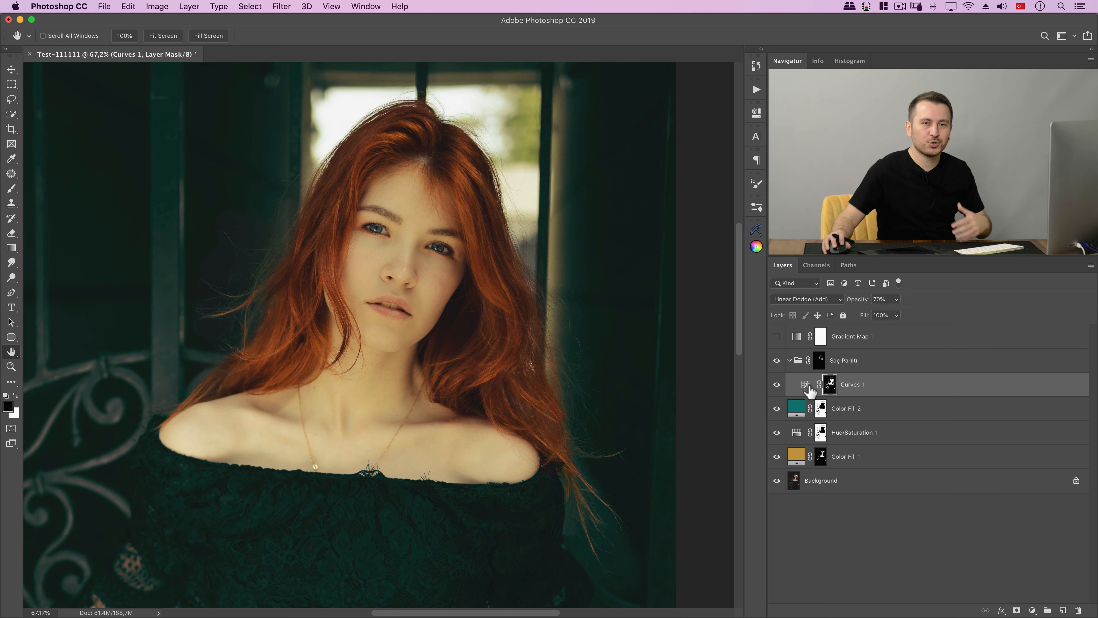
pyautogui.doubleClick(805, 384)
pyautogui.moveTo(682, 217); pyautogui.dragTo(683, 209)
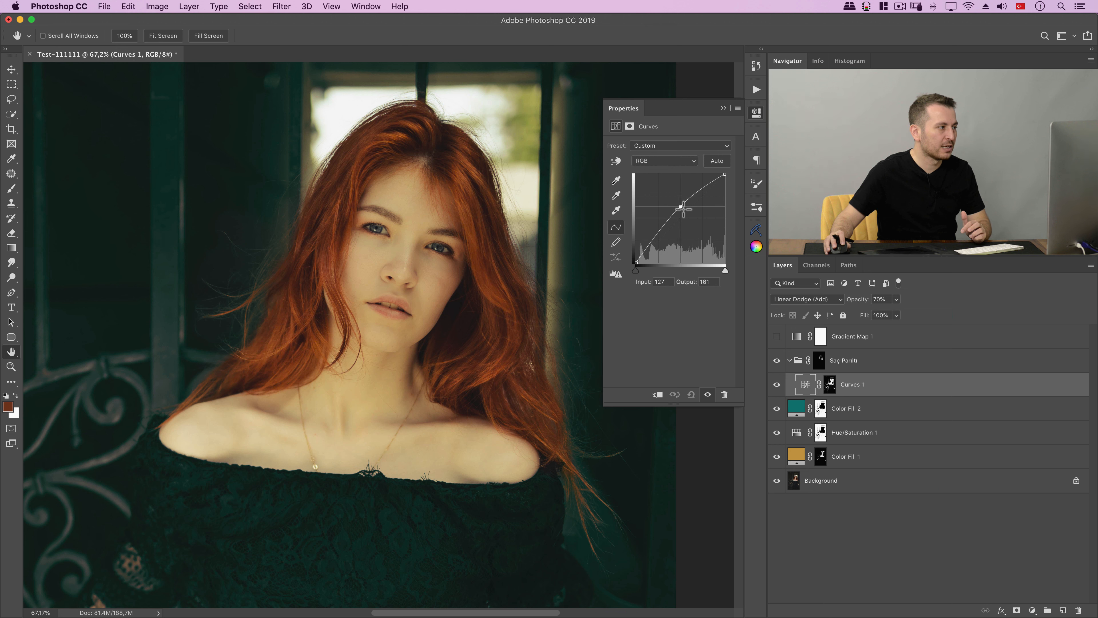
pyautogui.click(759, 115)
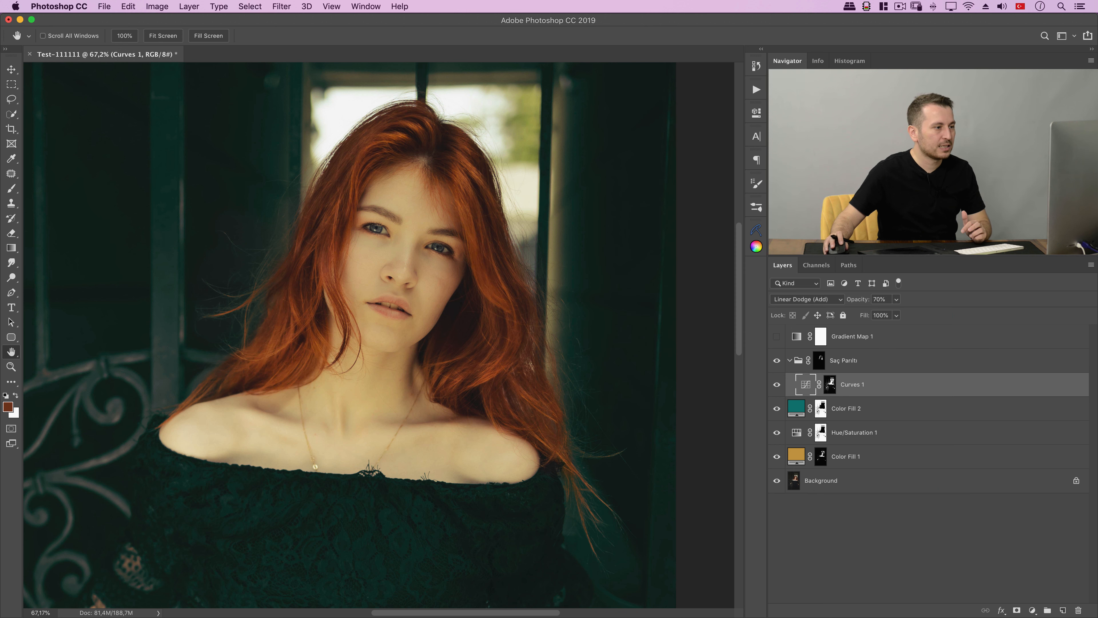
pyautogui.moveTo(867, 303); pyautogui.dragTo(869, 308)
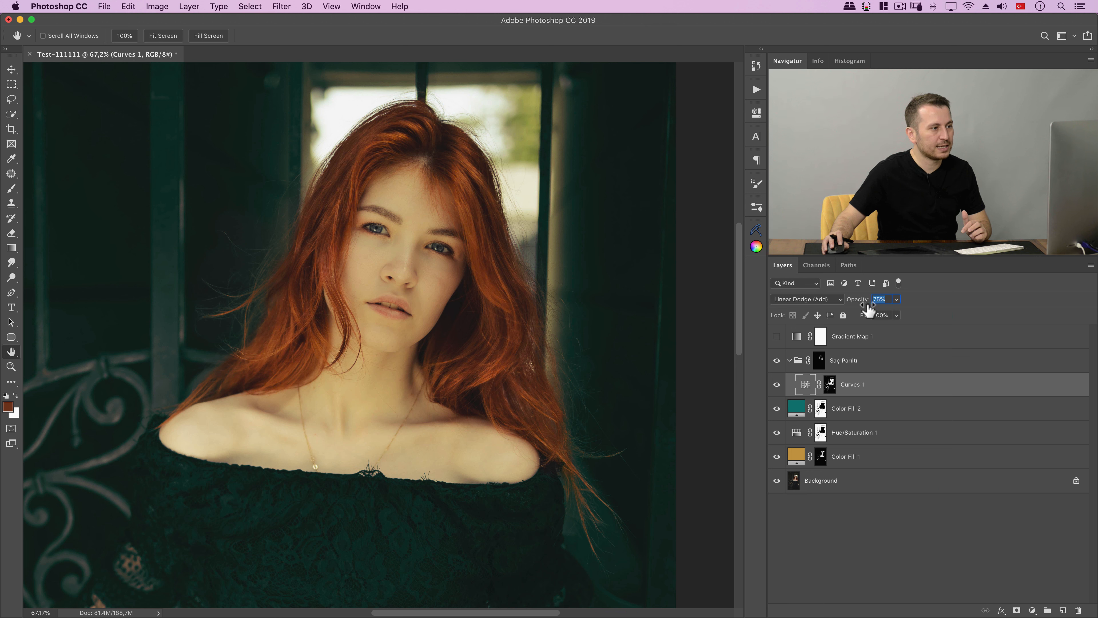
pyautogui.click(790, 360)
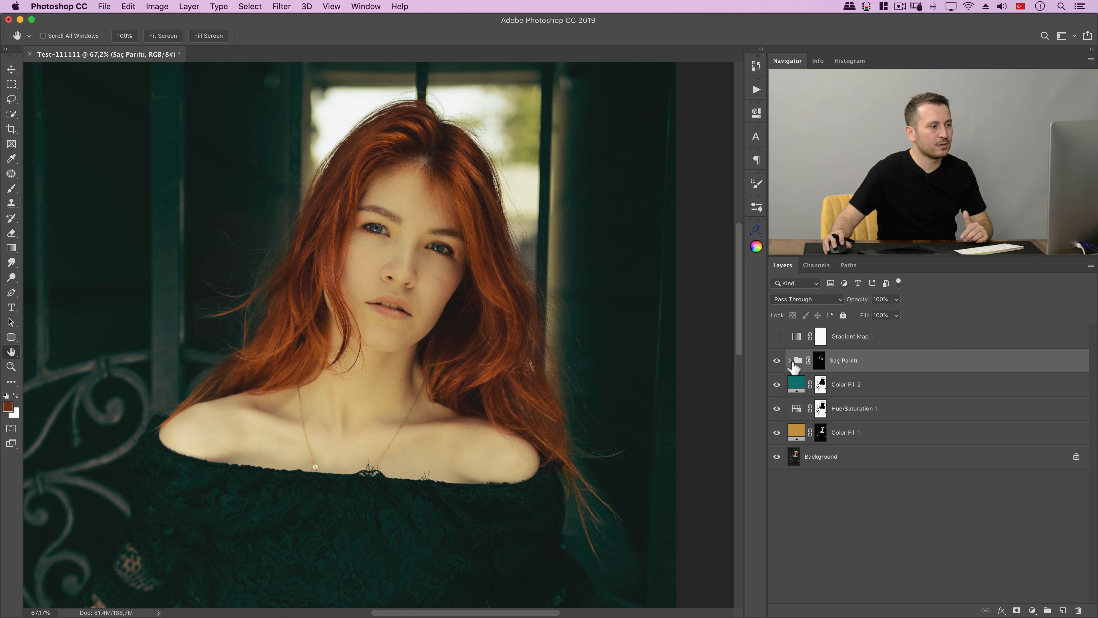
# - View the whole graded portrait, then show only the Background layer and examine the original photo
pyautogui.click(777, 362)
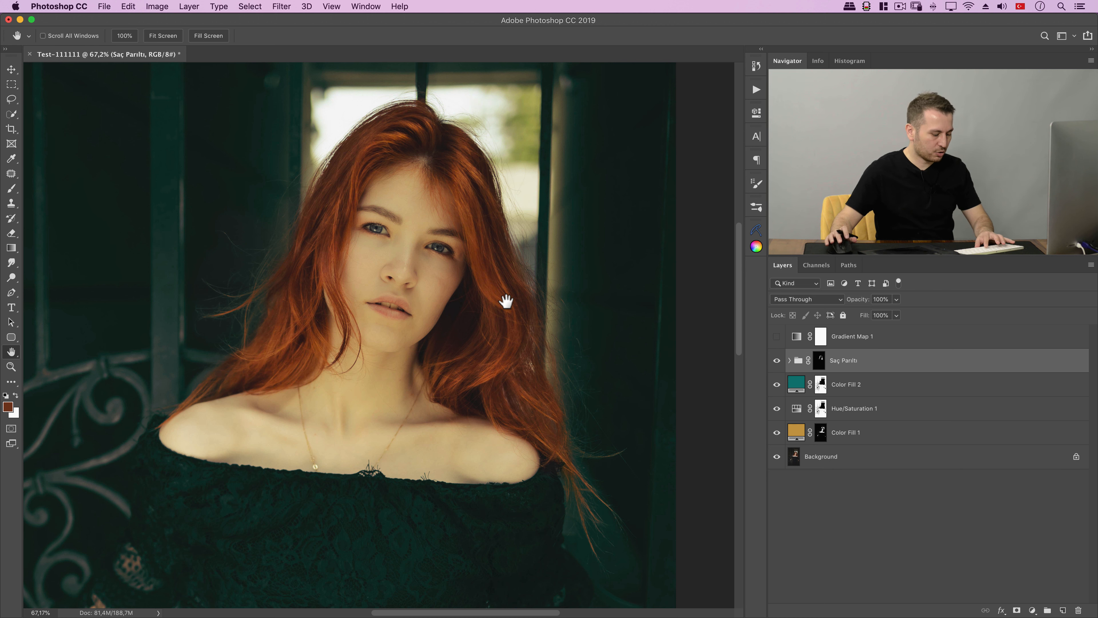
pyautogui.scroll(-10, 505, 303)
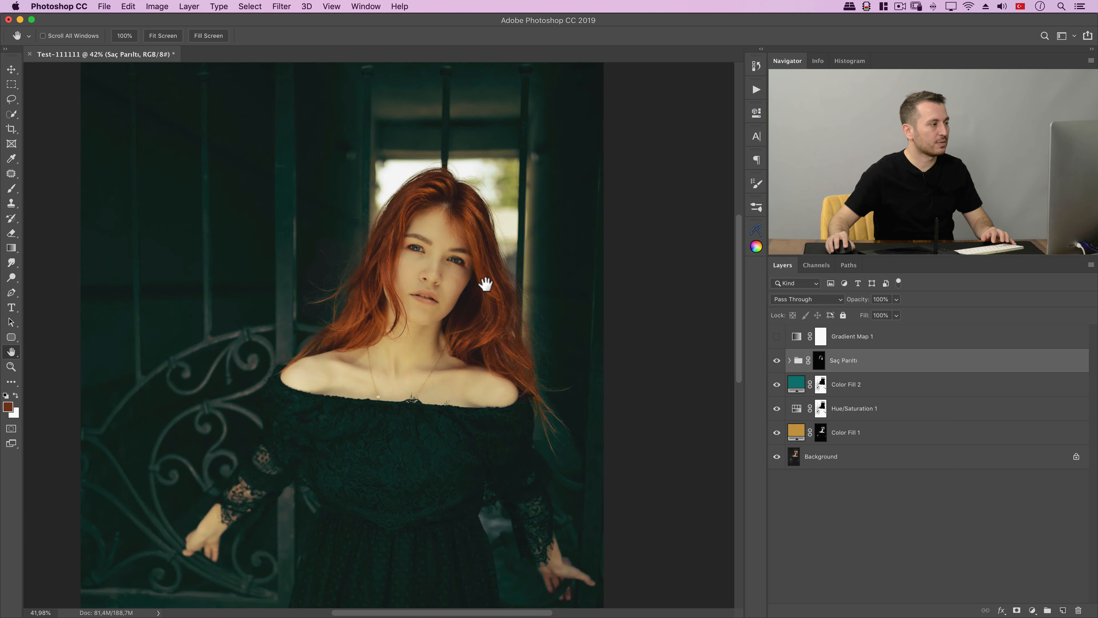
pyautogui.scroll(3, 458, 276)
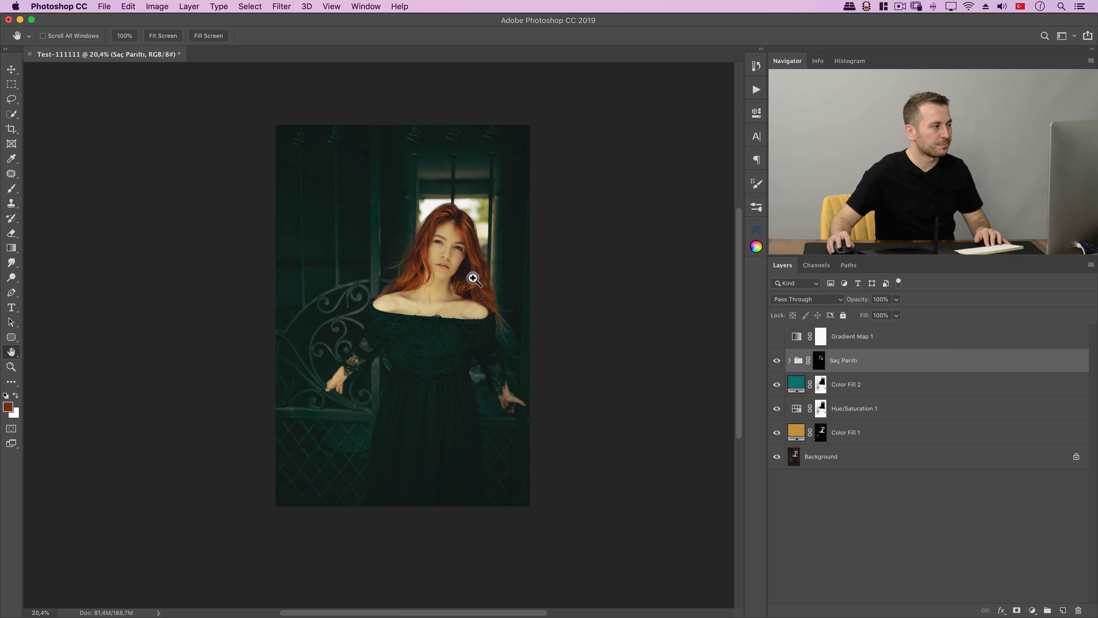
pyautogui.keyDown('alt'); pyautogui.click(777, 456); pyautogui.keyUp('alt')
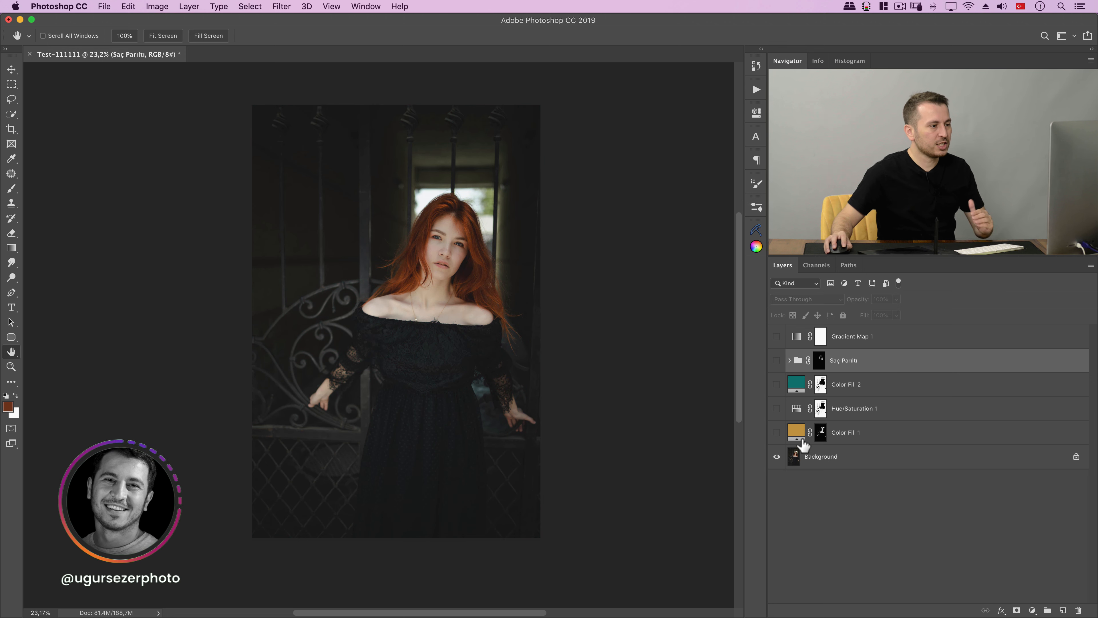
pyautogui.click(797, 434)
pyautogui.click(814, 461)
pyautogui.scroll(3, 494, 254)
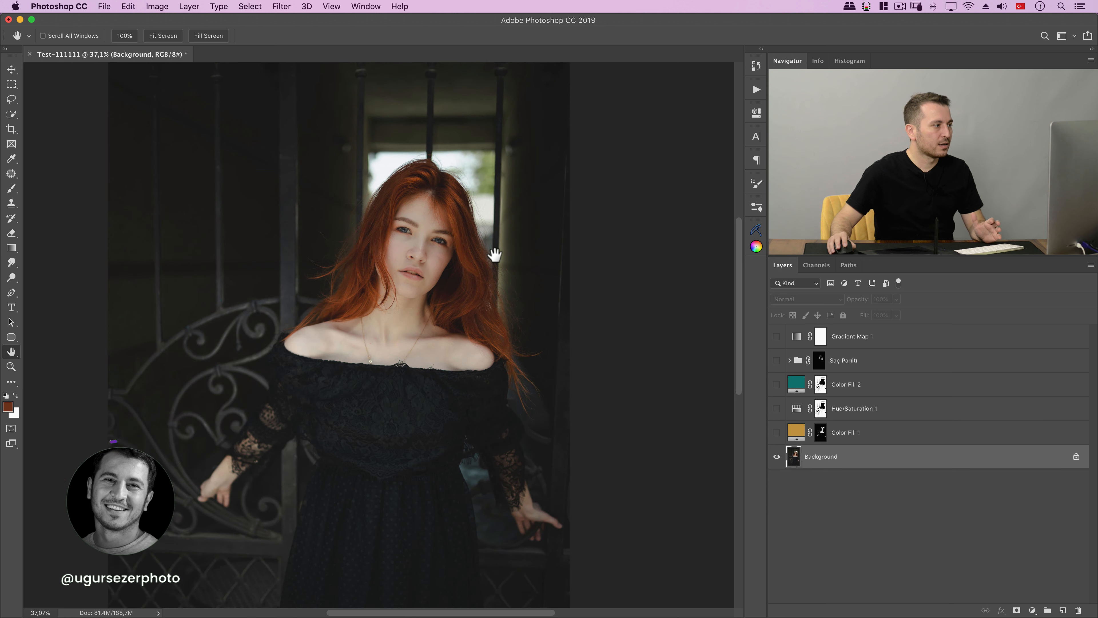
pyautogui.scroll(-3, 492, 258)
pyautogui.moveTo(492, 258); pyautogui.dragTo(499, 260)
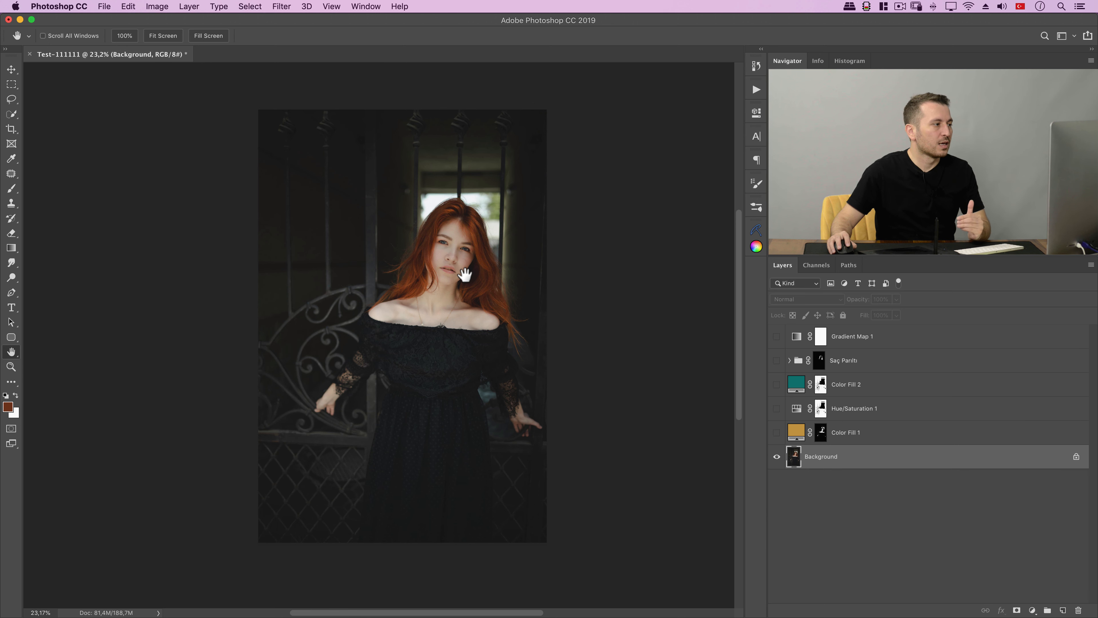
pyautogui.scroll(3, 466, 271)
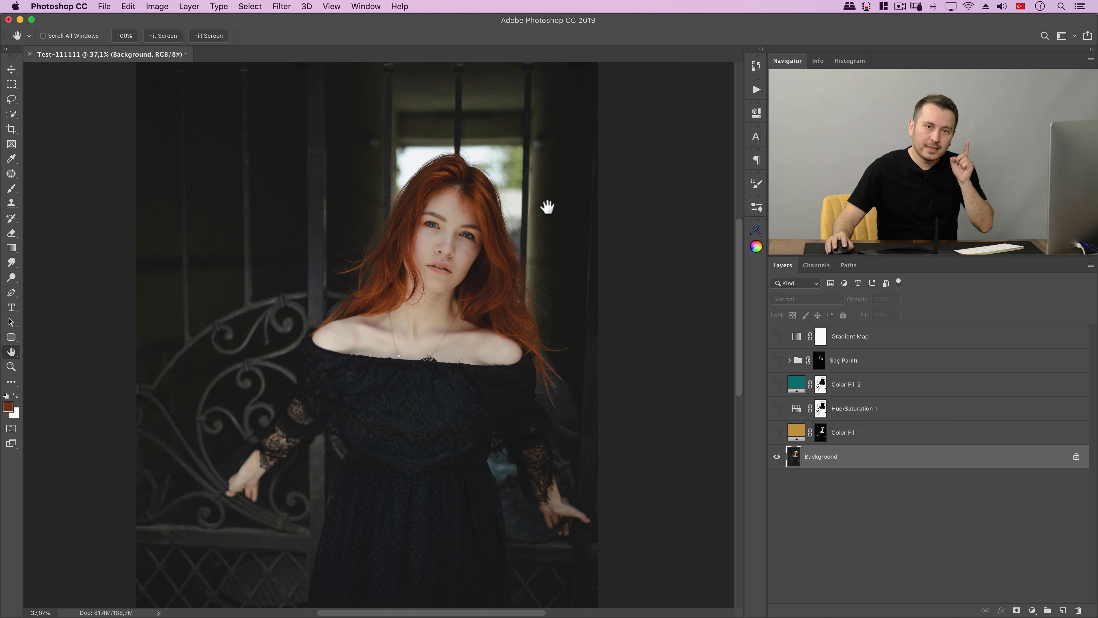
# - Show the Color Fill 1 layer again and compare the portrait with and without its warm tint
pyautogui.click(776, 433)
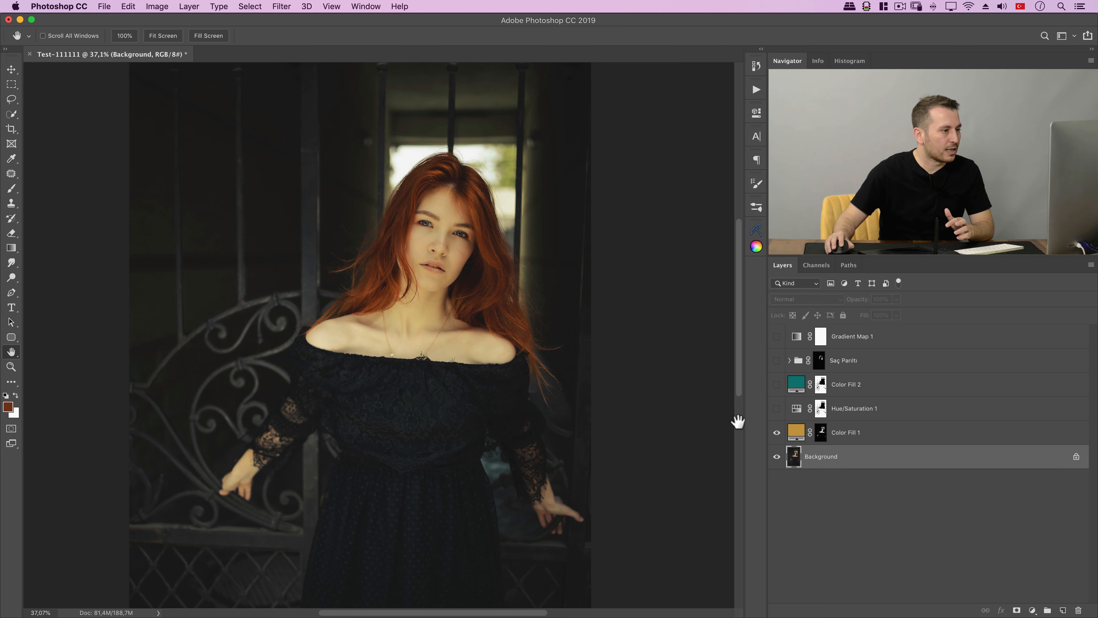
pyautogui.click(794, 437)
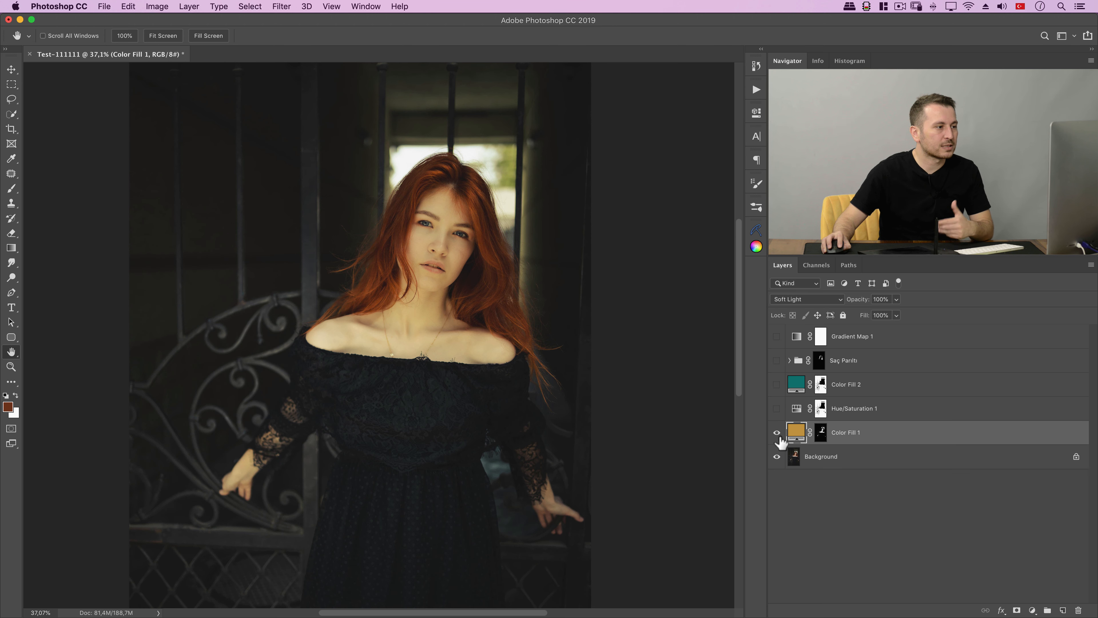
pyautogui.click(778, 436)
pyautogui.click(778, 436)
pyautogui.scroll(2, 505, 228)
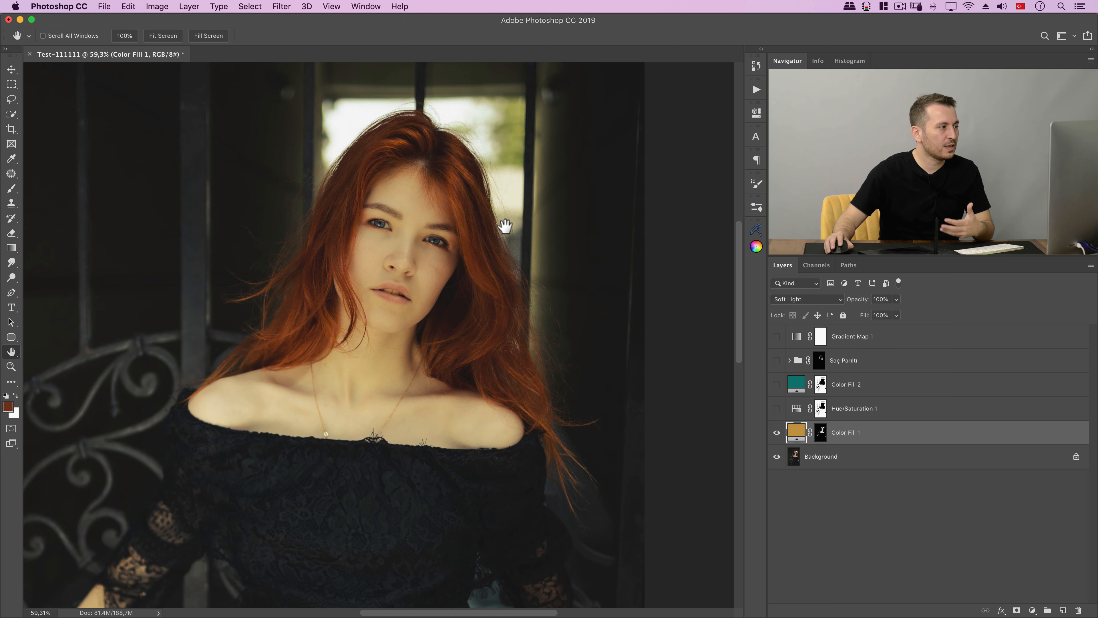
pyautogui.scroll(-4, 505, 230)
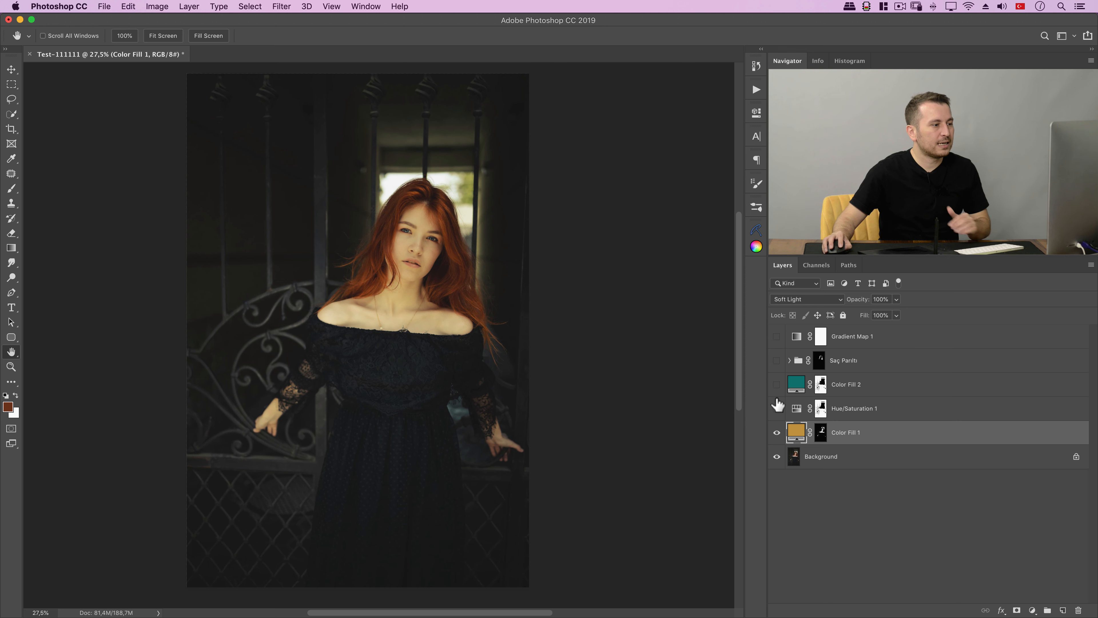
# - Show Hue/Saturation 1 and Color Fill 2 again and review the first's colorize settings and the second's fill color
pyautogui.click(777, 408)
pyautogui.click(798, 414)
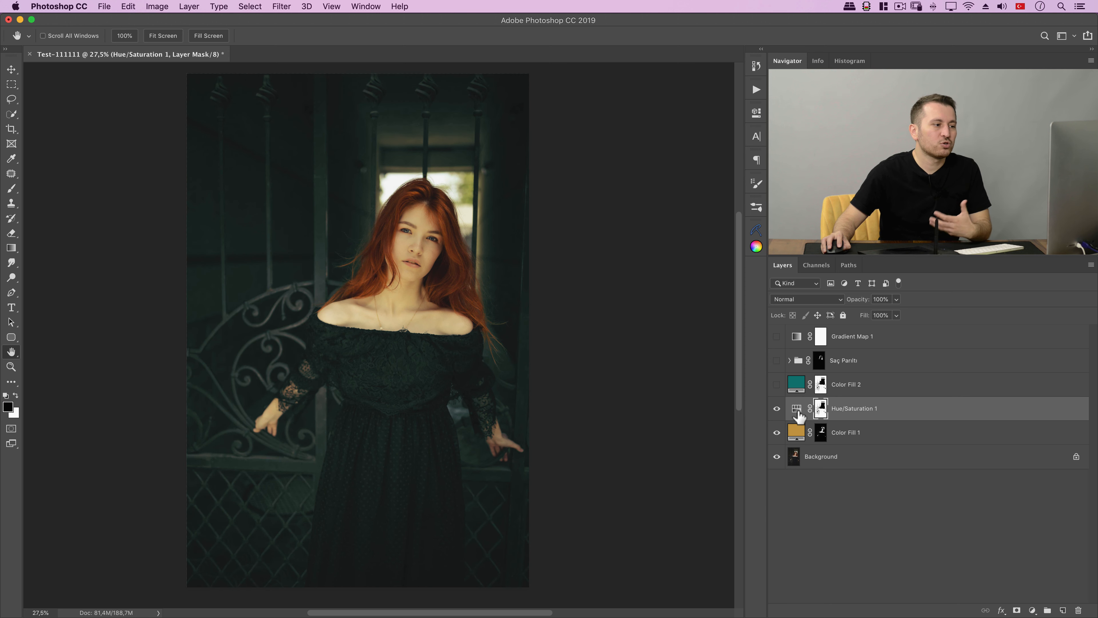
pyautogui.doubleClick(797, 414)
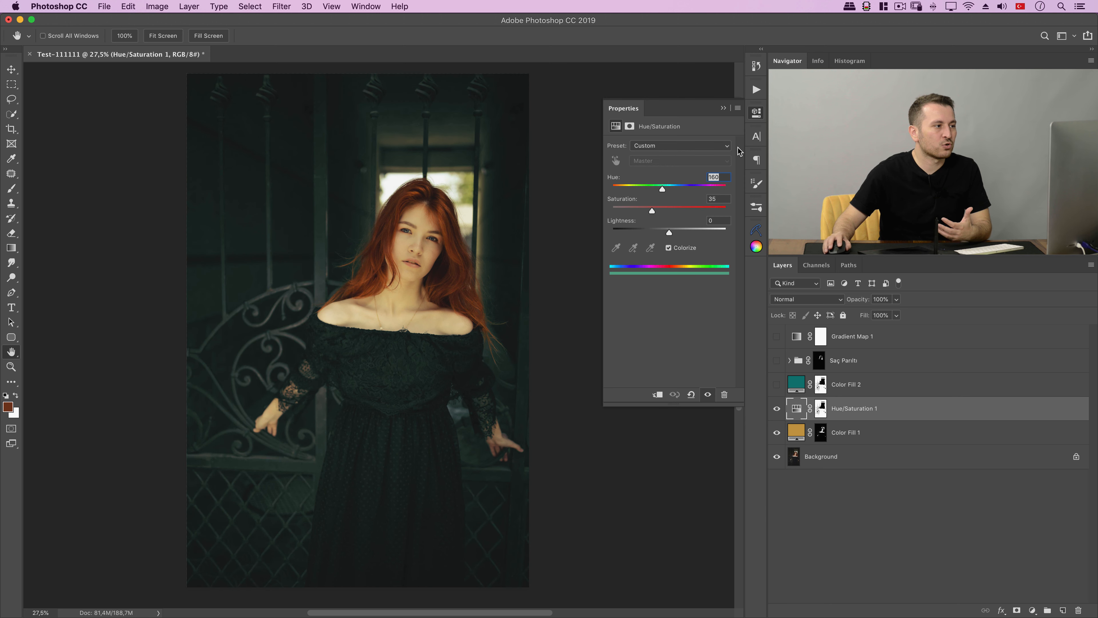
pyautogui.click(756, 114)
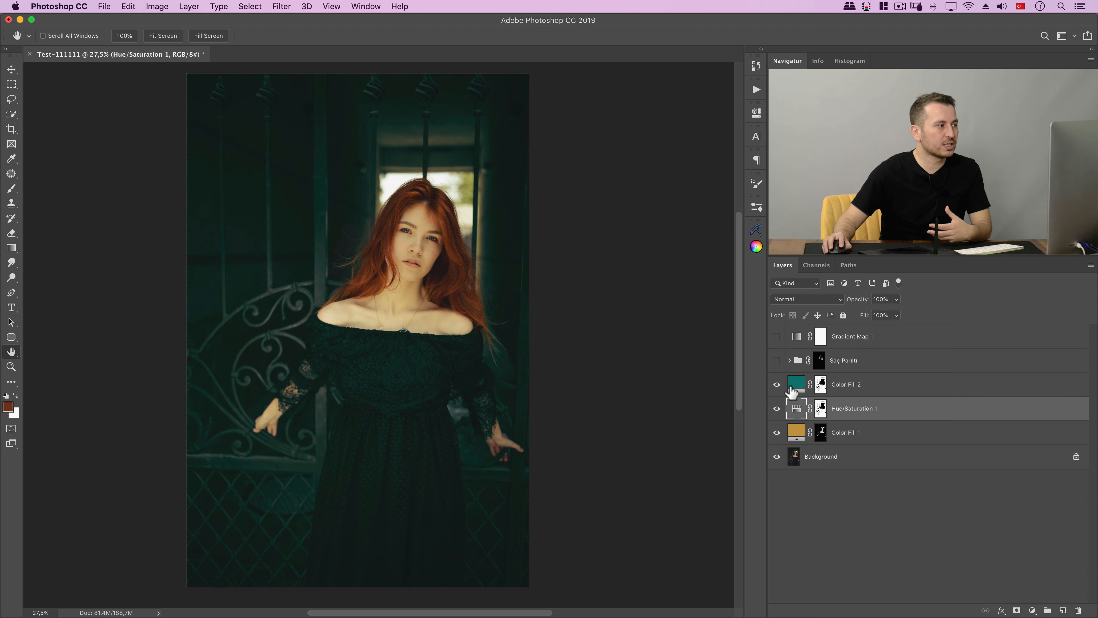
pyautogui.doubleClick(798, 389)
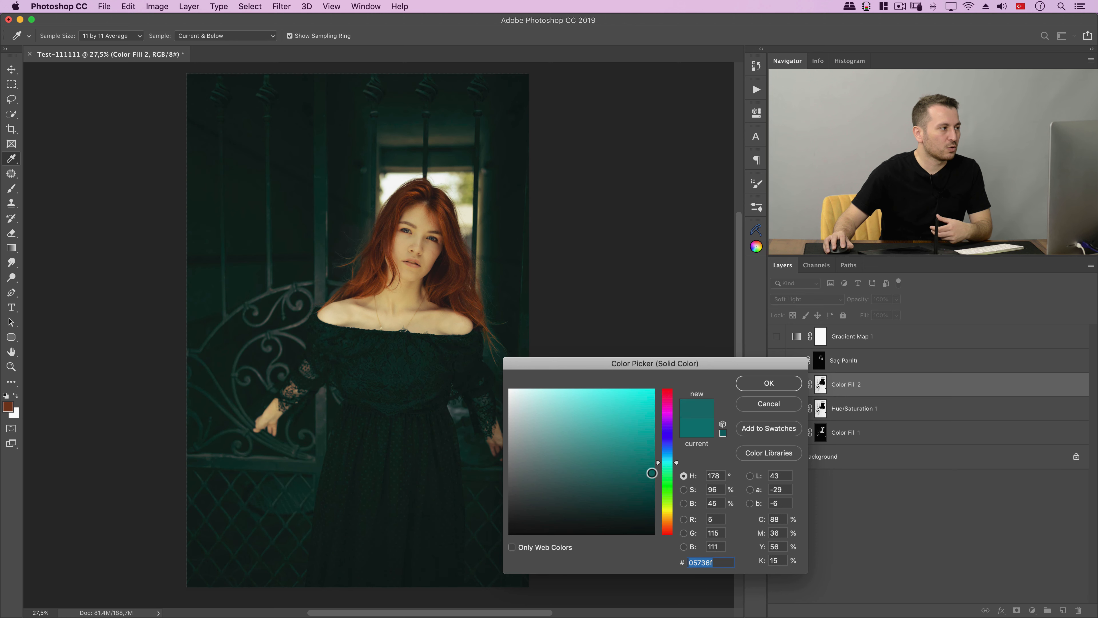
pyautogui.click(774, 384)
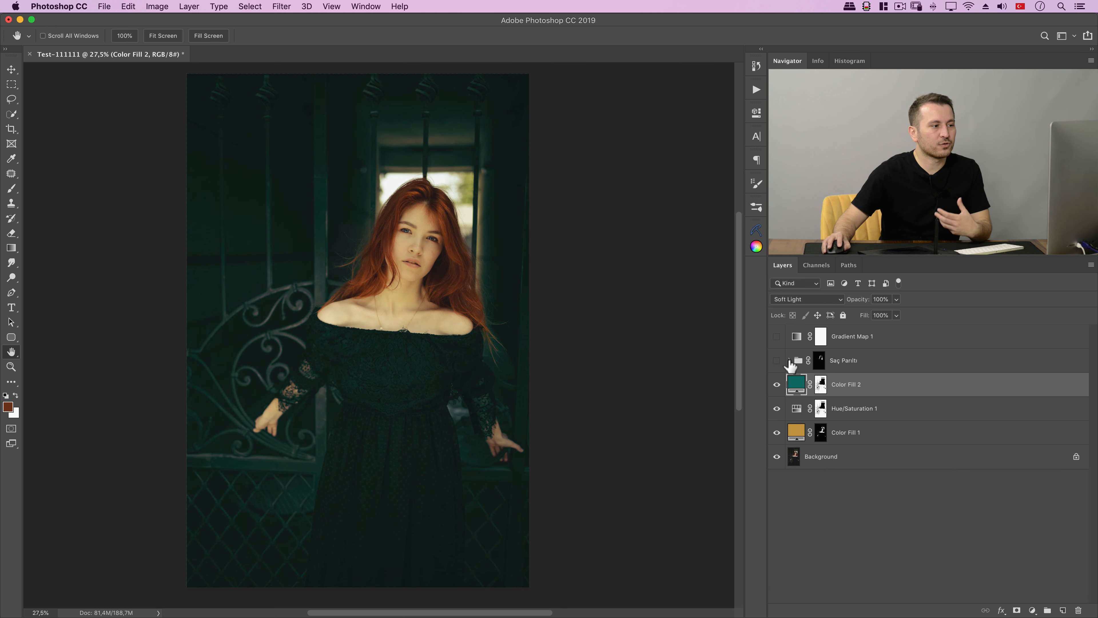
# - Show and expand the Saç Parıltı group, and review its group mask and the Curves 1 layer inside it
pyautogui.scroll(3, 404, 189)
pyautogui.moveTo(502, 289); pyautogui.dragTo(478, 230)
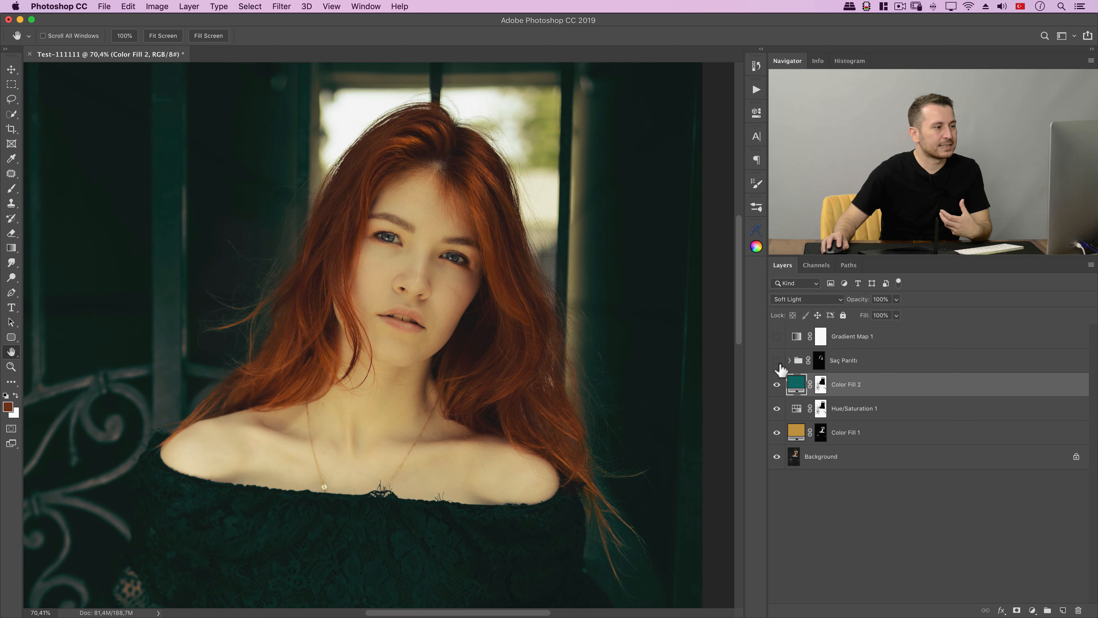
pyautogui.click(789, 361)
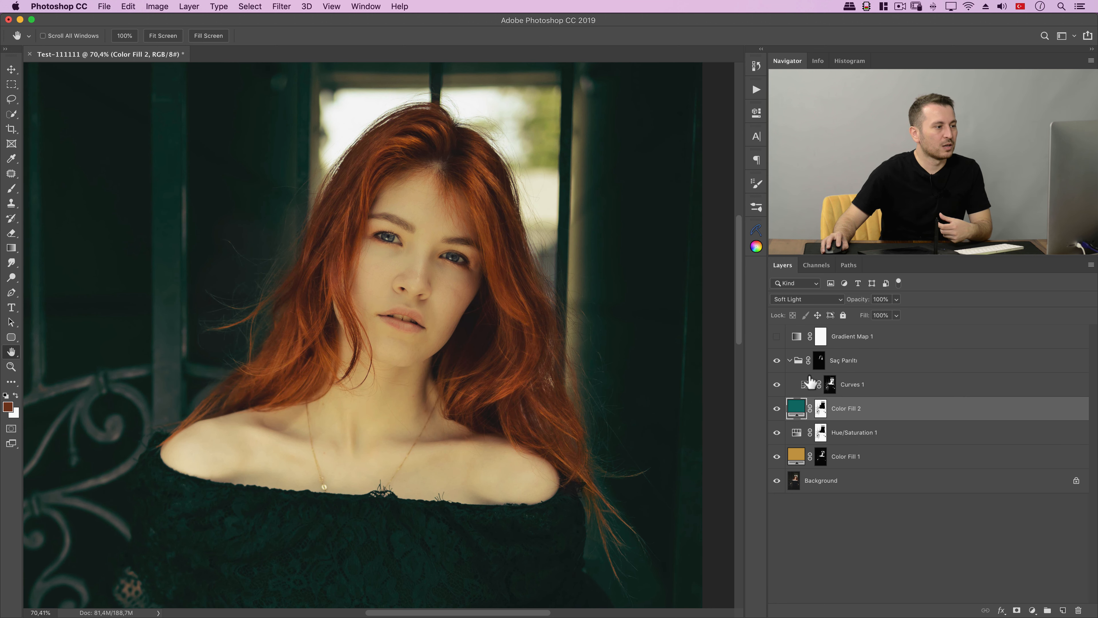
pyautogui.click(810, 387)
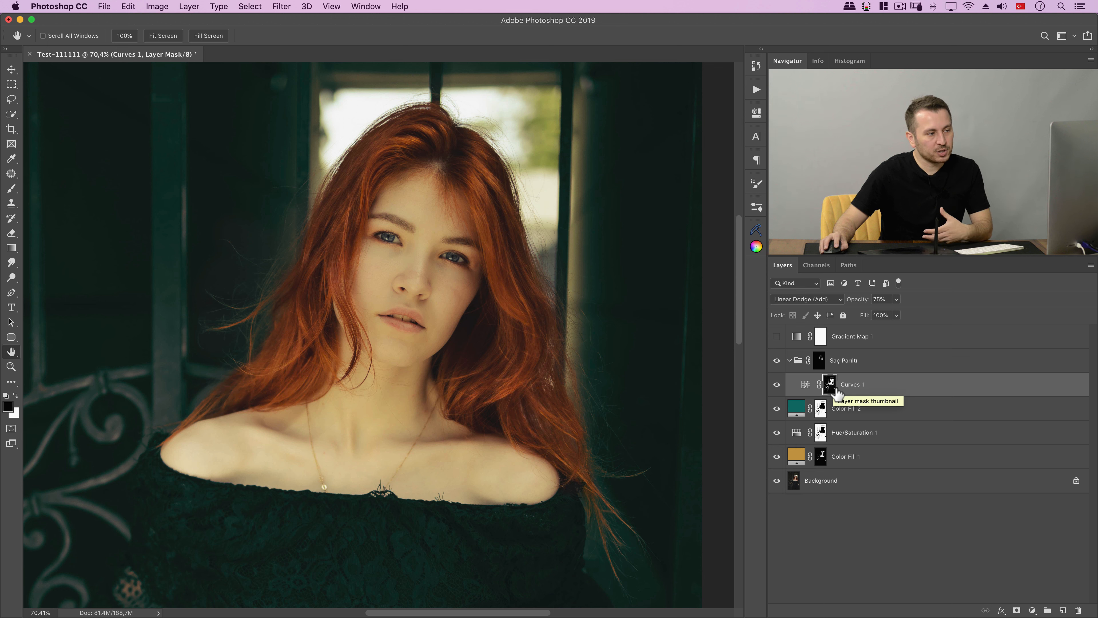
pyautogui.click(818, 361)
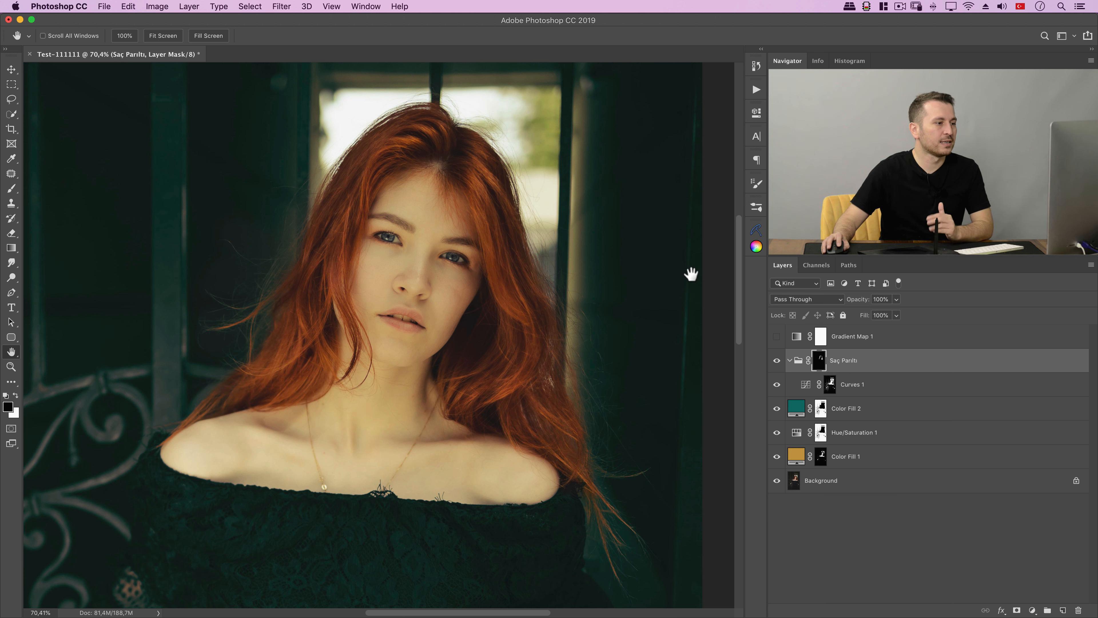
pyautogui.click(798, 362)
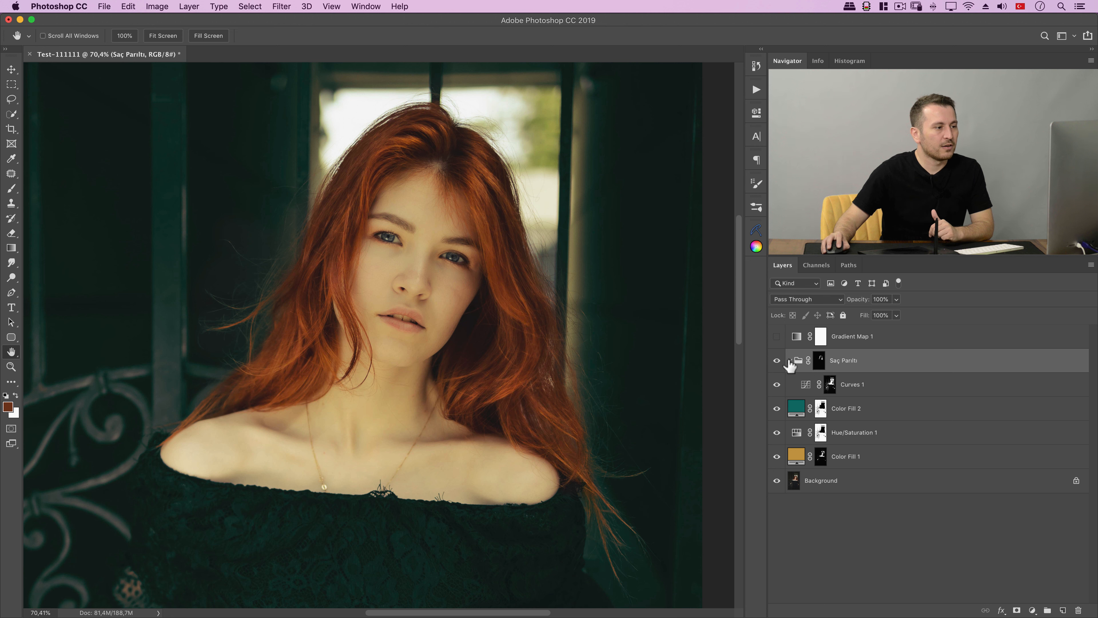
# - Compare the hair highlights with and without the expanded Saç Parıltı group
pyautogui.click(779, 362)
pyautogui.click(780, 362)
pyautogui.click(780, 361)
pyautogui.click(780, 362)
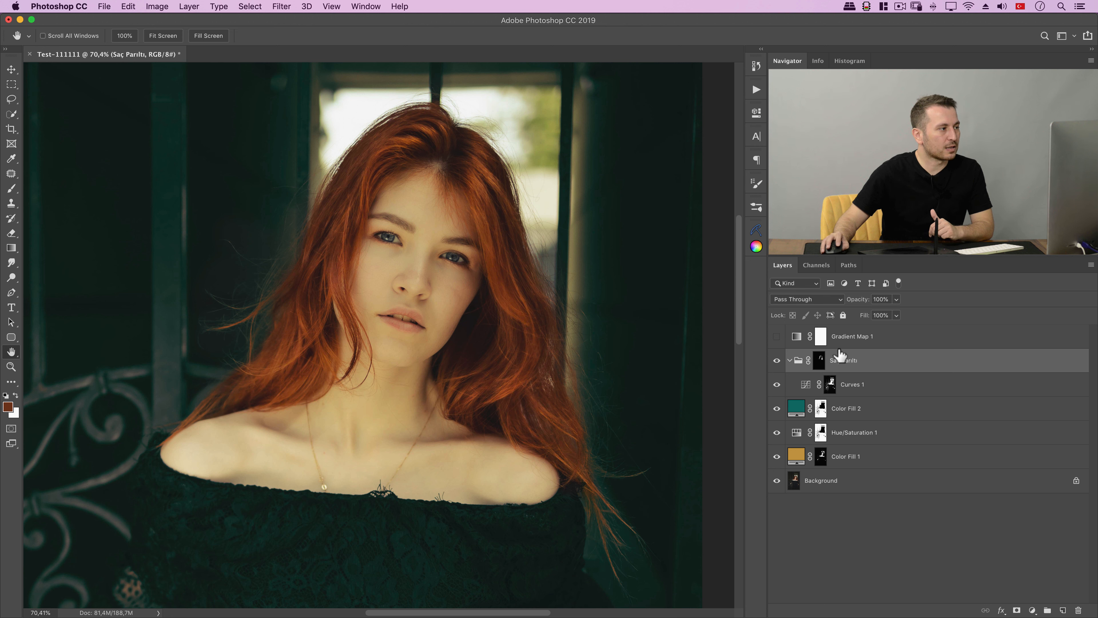
# - Lower the Curves 1 layer's opacity to 61% and collapse the Saç Parıltı group
pyautogui.click(812, 389)
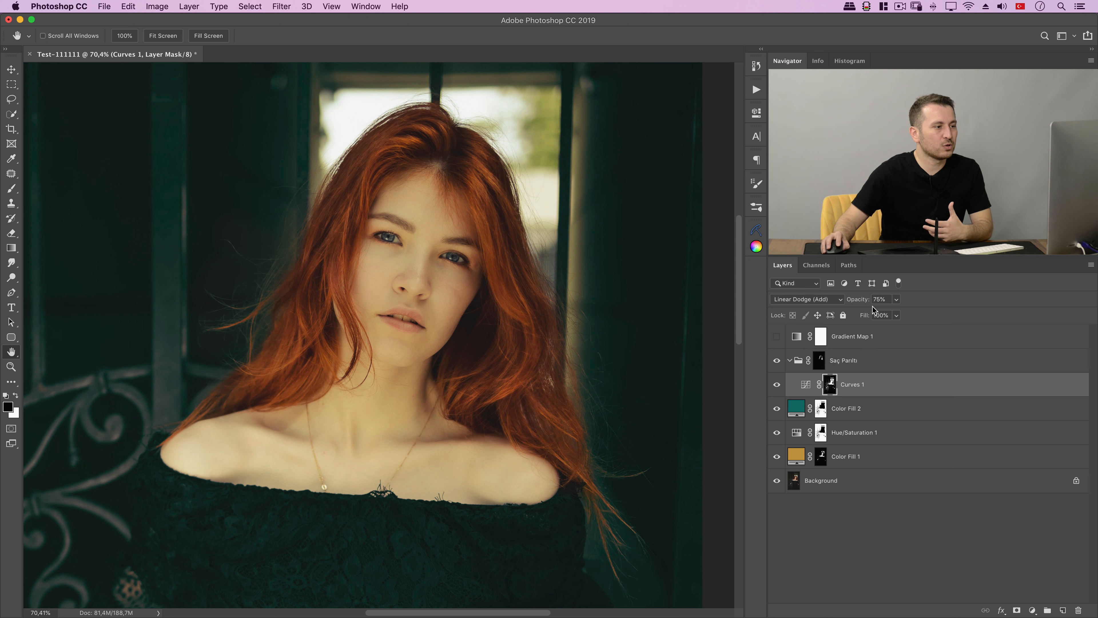
pyautogui.click(860, 303)
pyautogui.moveTo(861, 306); pyautogui.dragTo(858, 306)
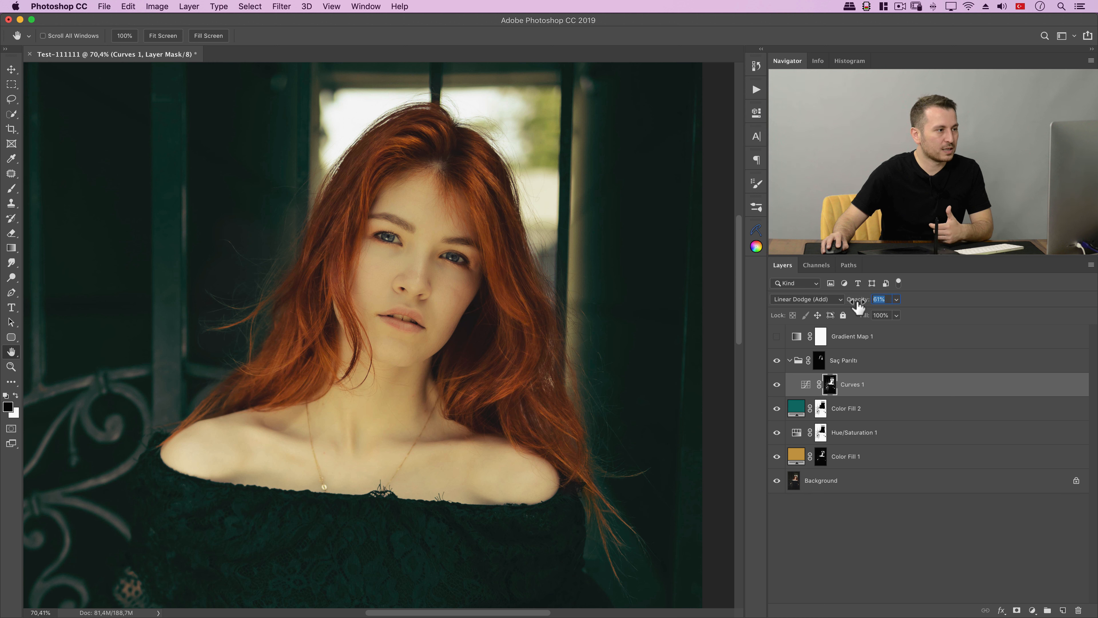
pyautogui.click(790, 360)
# - Check the softened hair highlights by comparing the portrait with the Saç Parıltı group hidden and shown
pyautogui.click(777, 361)
pyautogui.click(777, 360)
pyautogui.click(777, 360)
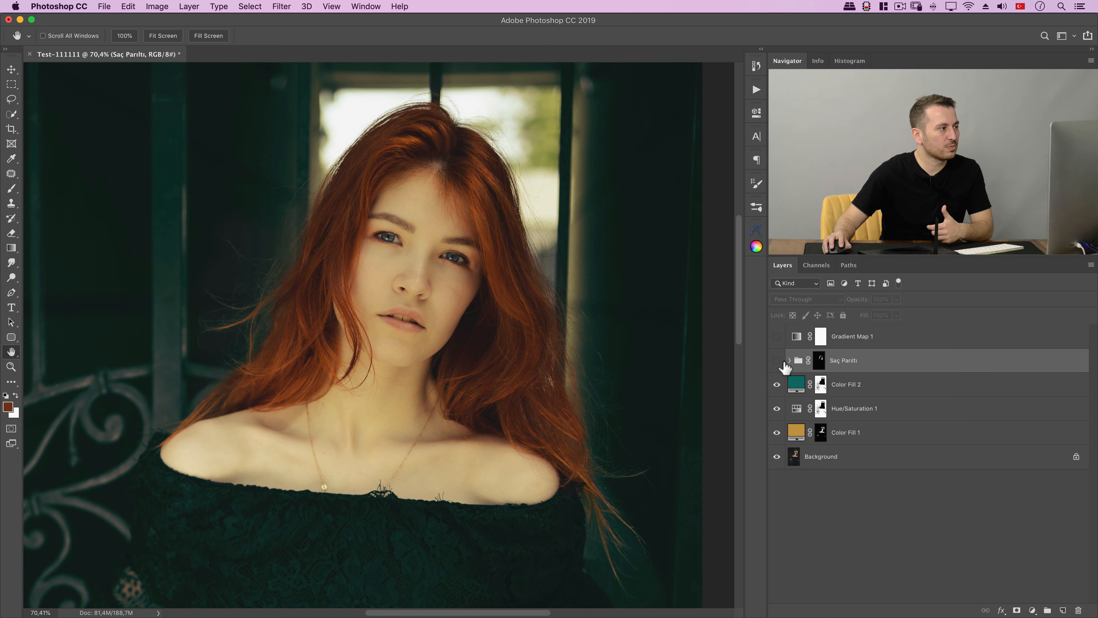
pyautogui.click(777, 360)
# - Delete the hidden Gradient Map 1 layer
pyautogui.scroll(-1, 727, 340)
pyautogui.moveTo(800, 337); pyautogui.dragTo(1076, 609)
# - Group everything from Saç Parıltı down to Color Fill 1 and name the new group Renk Efekti
pyautogui.keyDown('shift'); pyautogui.click(889, 411); pyautogui.keyUp('shift')
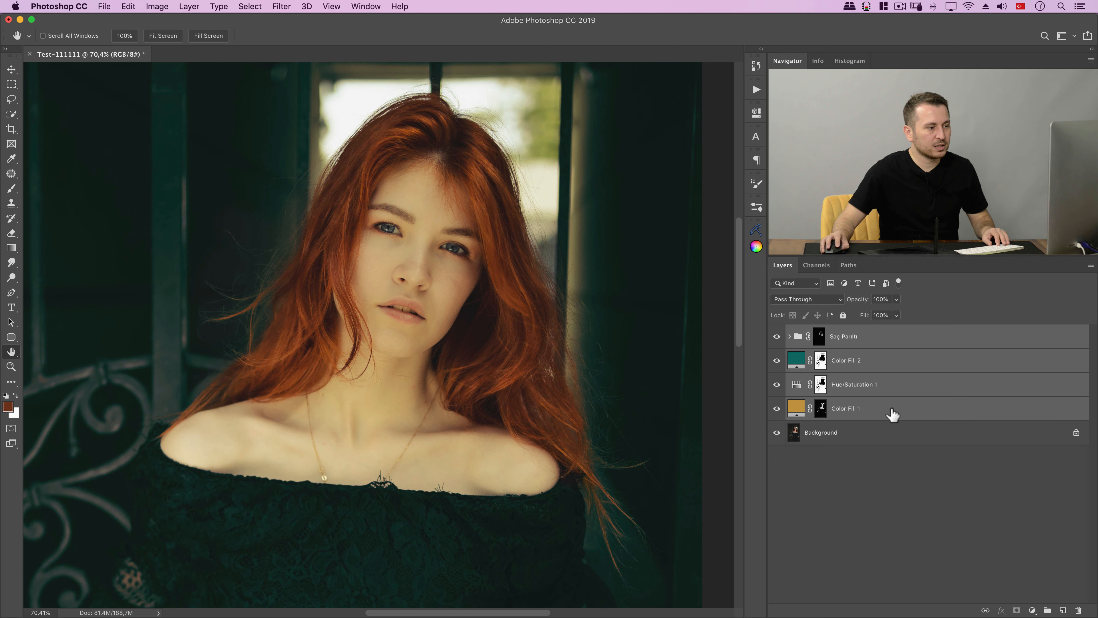
pyautogui.press('super+g')
pyautogui.doubleClick(821, 332)
pyautogui.write('Re')
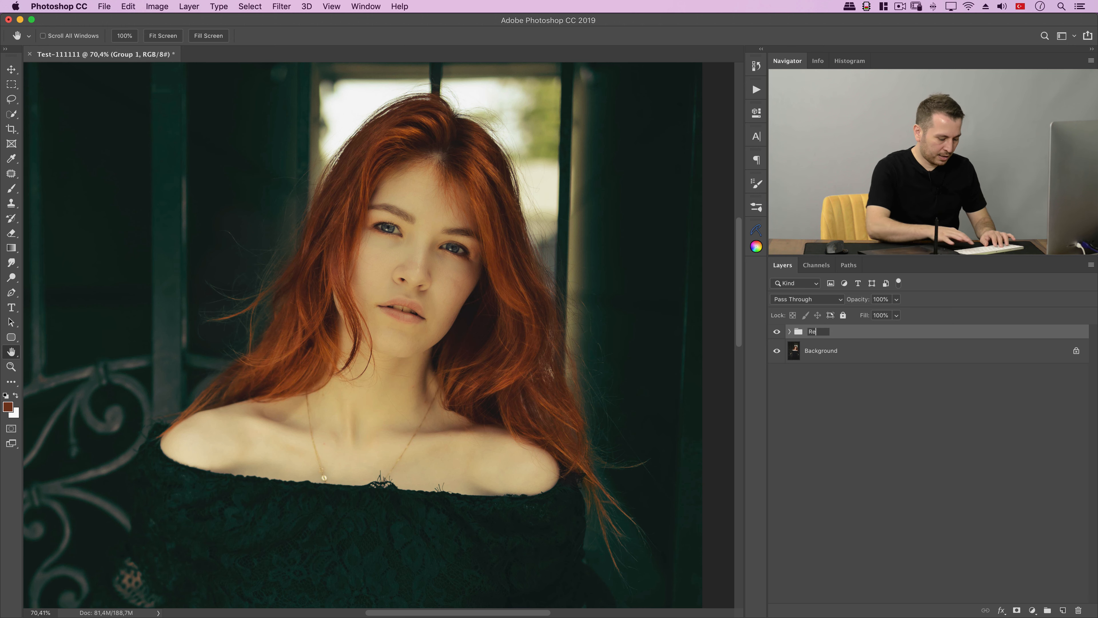
pyautogui.write('nk Efekti')
pyautogui.press('Return')
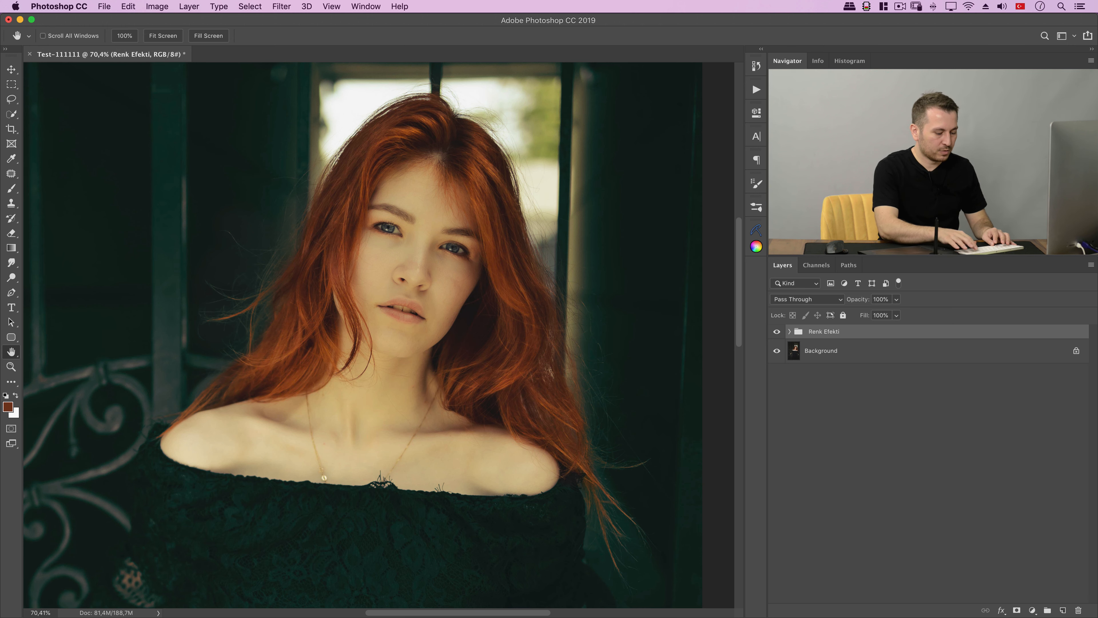
# - View the whole portrait and compare it with and without the Renk Efekti group
pyautogui.press('super+0')
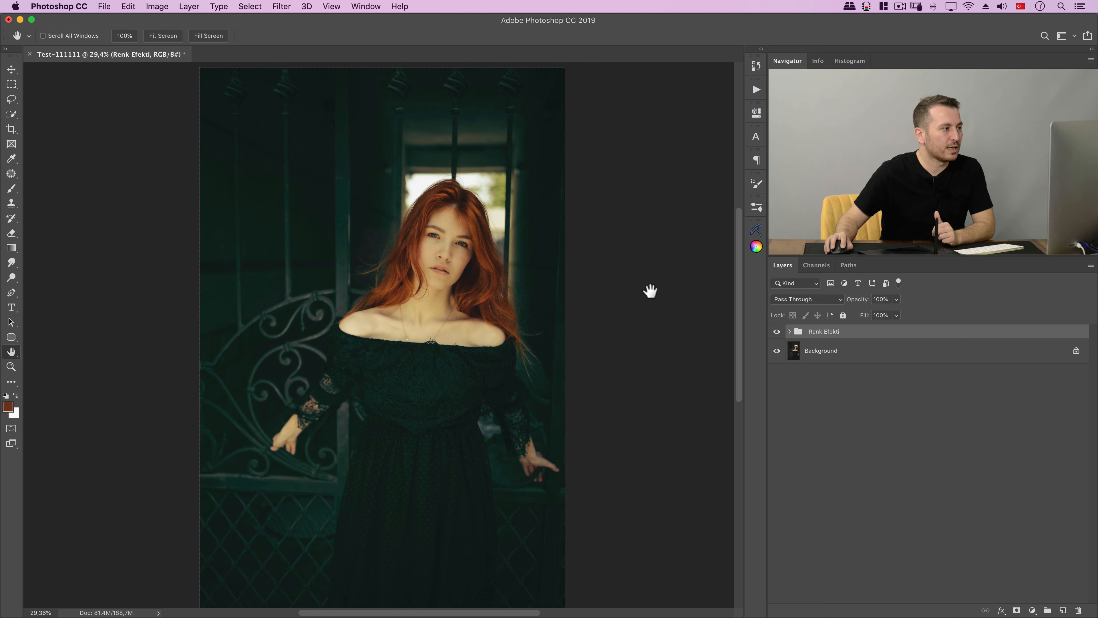
pyautogui.click(778, 331)
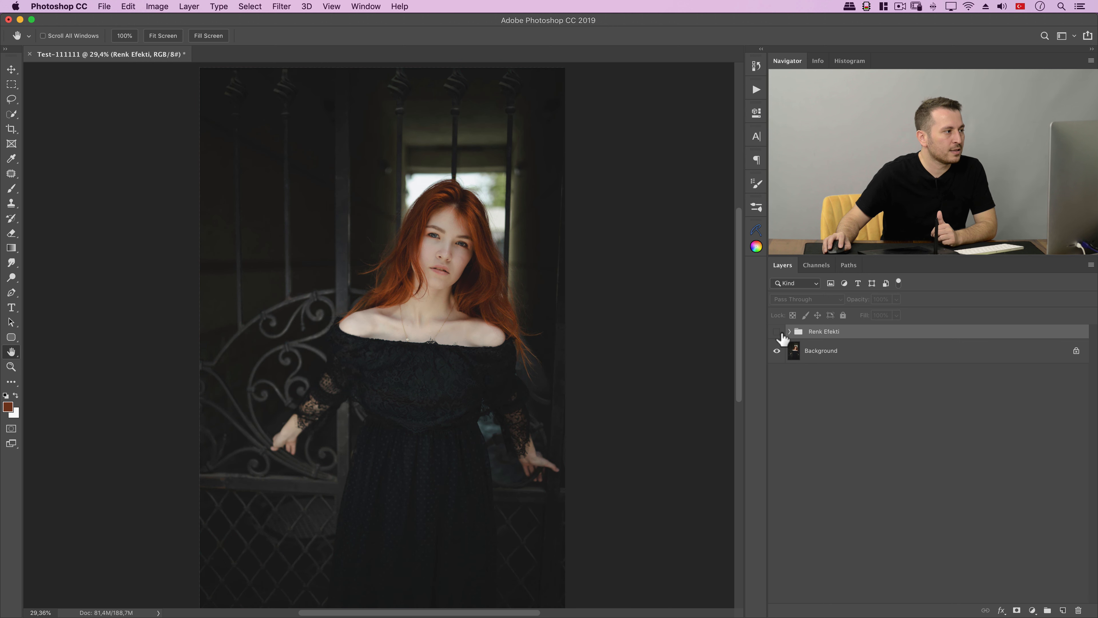
pyautogui.click(777, 332)
pyautogui.click(777, 332)
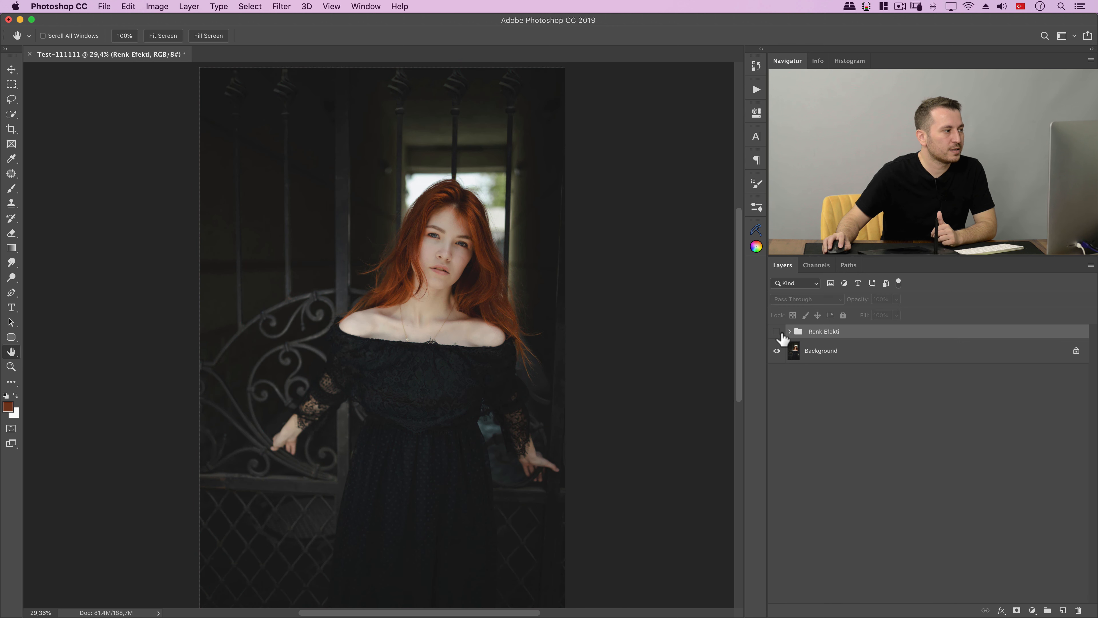
pyautogui.click(776, 332)
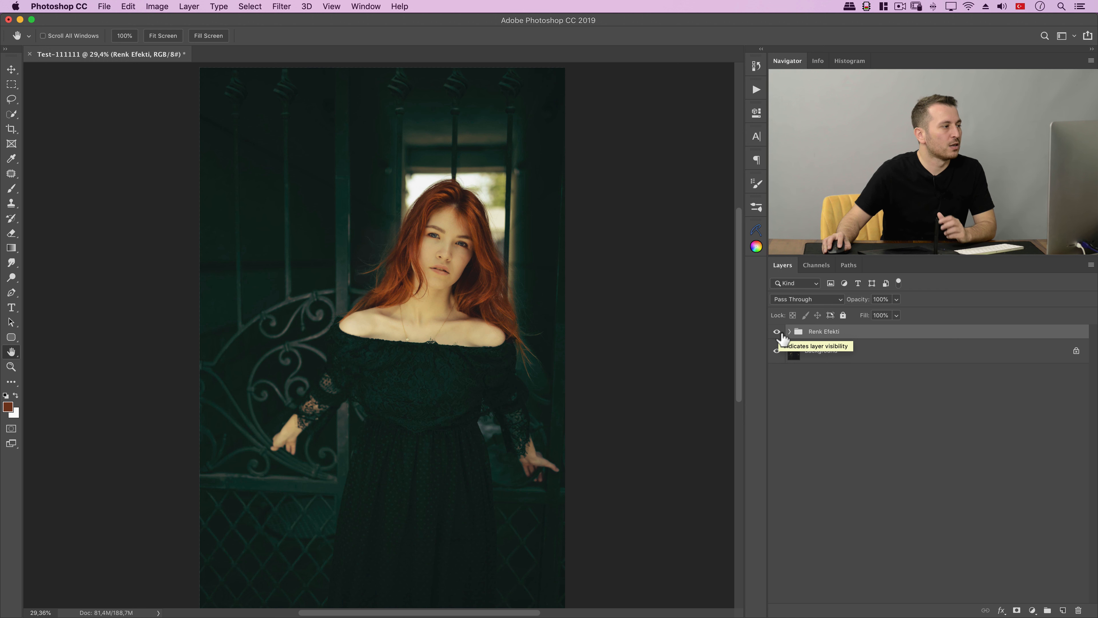
pyautogui.click(777, 331)
pyautogui.click(777, 332)
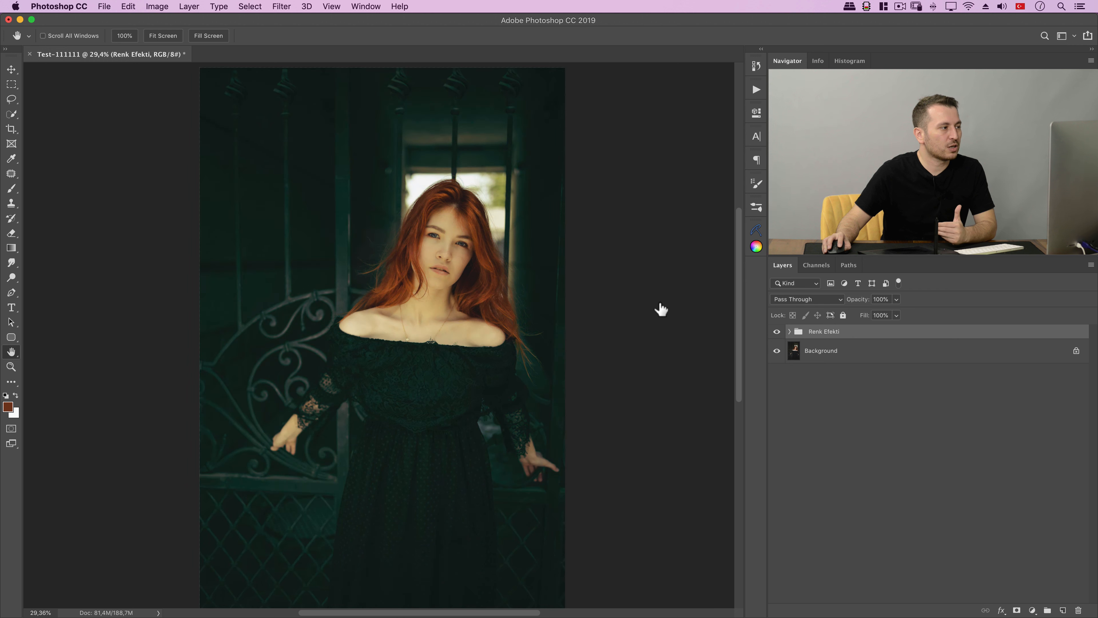
# - Compare the face, hair and upper body up close with the Renk Efekti group hidden and shown
pyautogui.scroll(5, 489, 269)
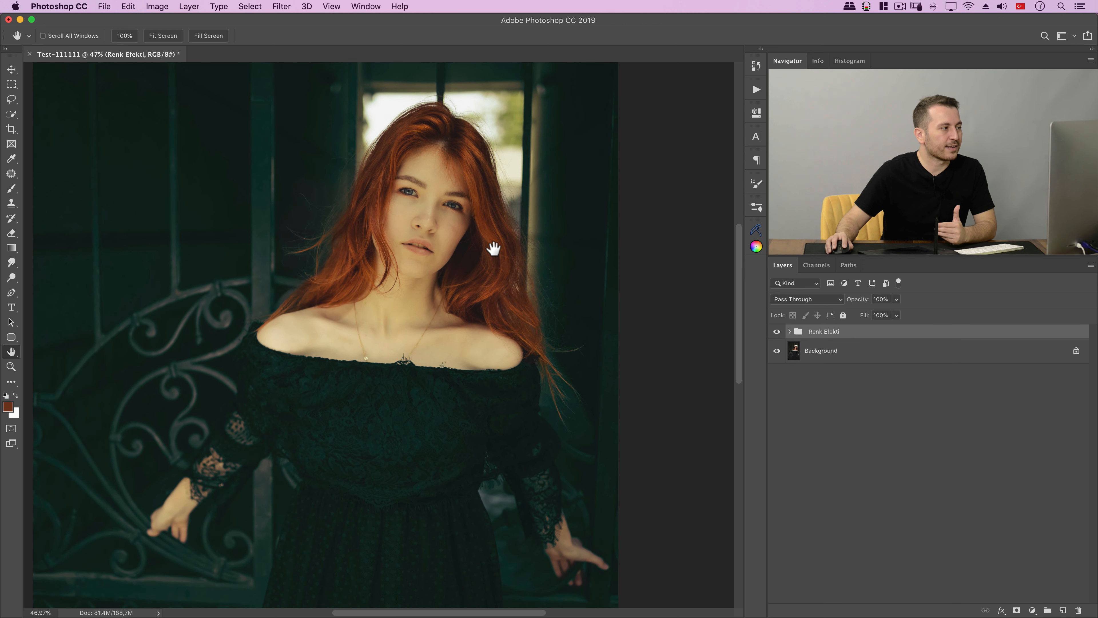
pyautogui.click(777, 332)
pyautogui.click(777, 331)
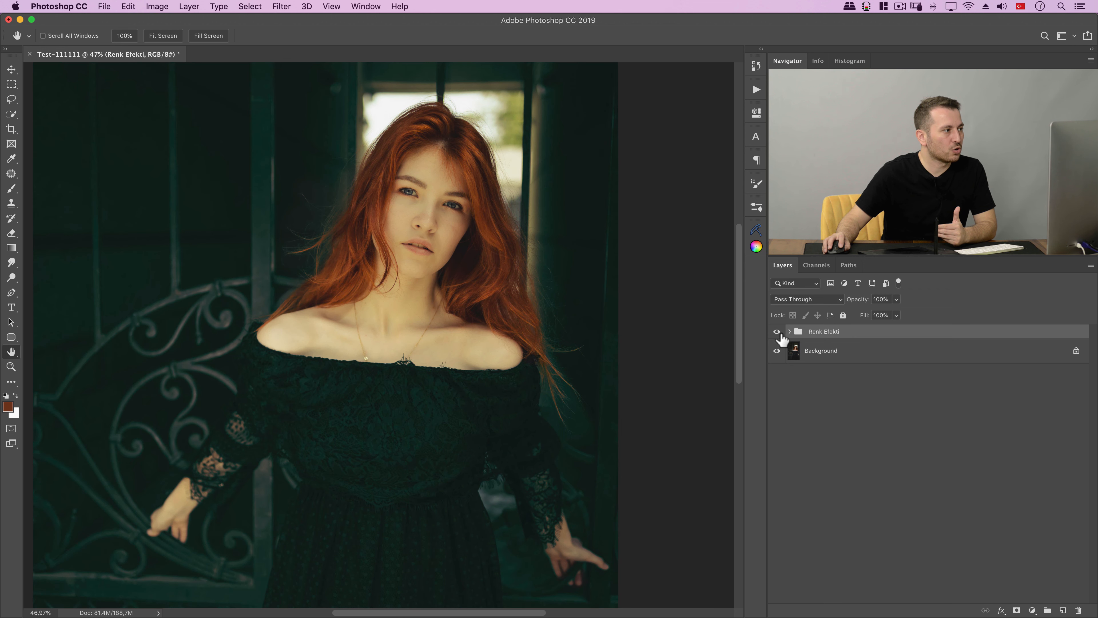
pyautogui.scroll(5, 464, 152)
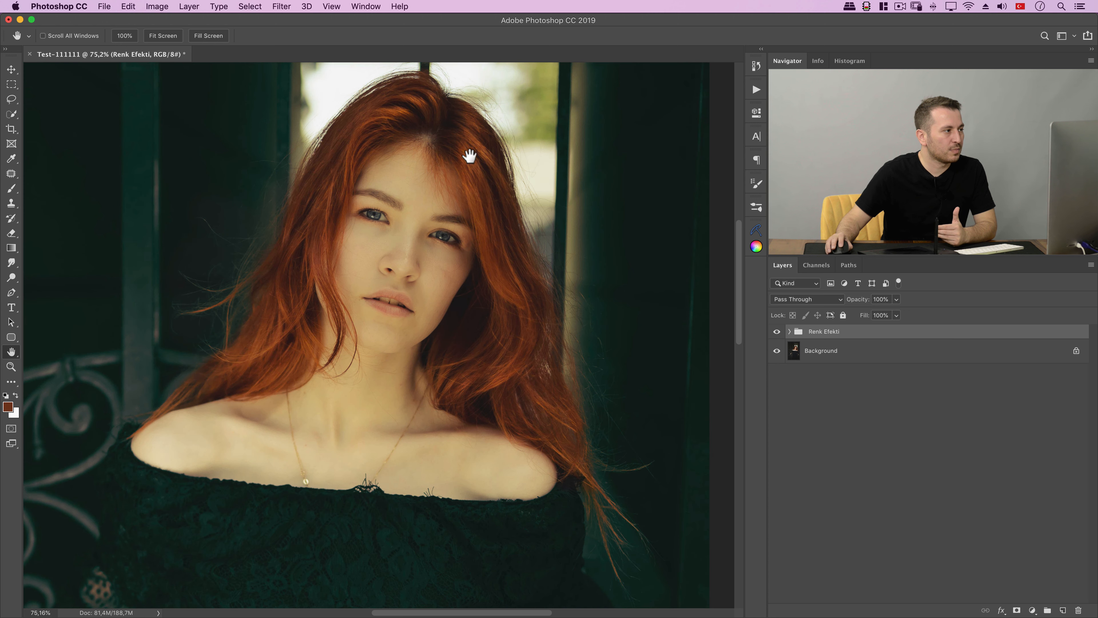
pyautogui.click(777, 333)
pyautogui.click(777, 332)
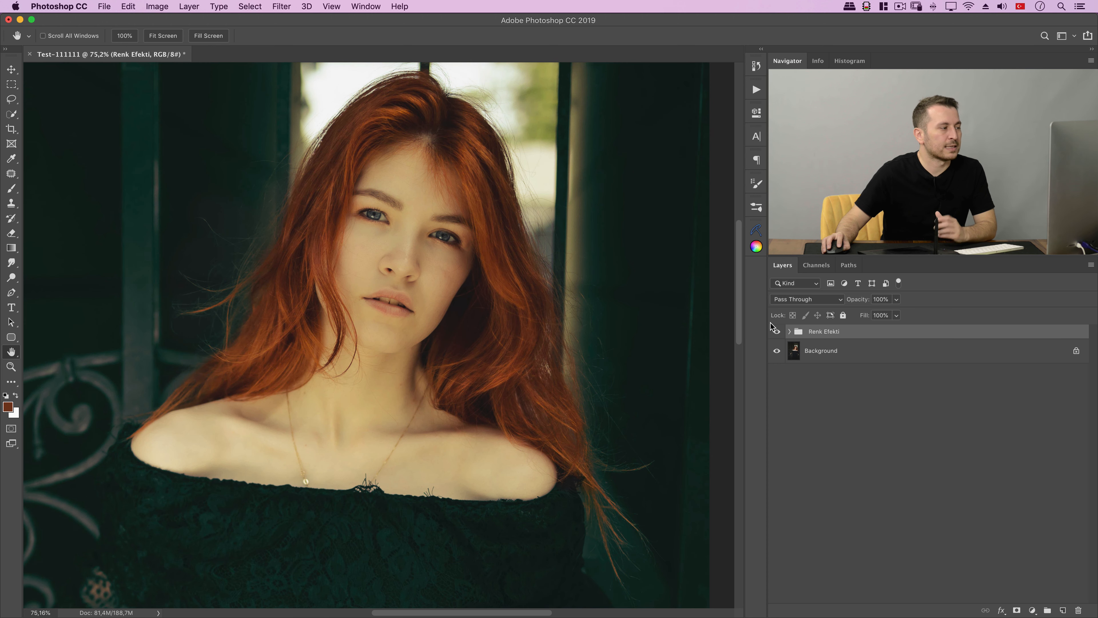
# - Expand Renk Efekti, hide its layers and show them again one after another to review each effect, and collapse the group
pyautogui.click(790, 332)
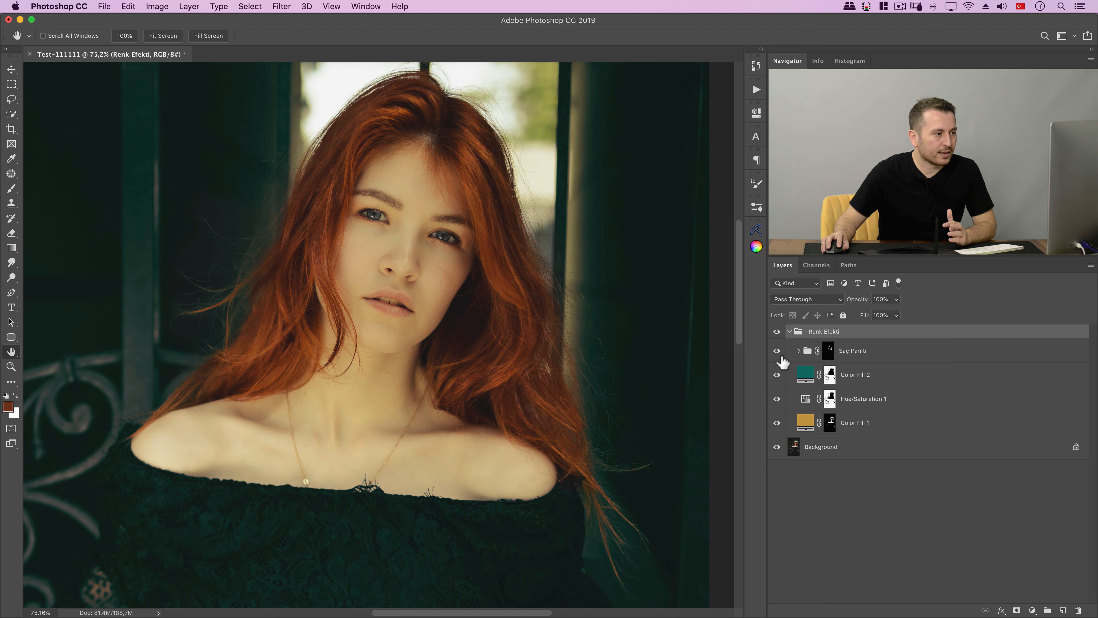
pyautogui.moveTo(778, 351)
pyautogui.mouseDown()
pyautogui.moveTo(782, 407)
pyautogui.moveTo(780, 364)
pyautogui.mouseUp()
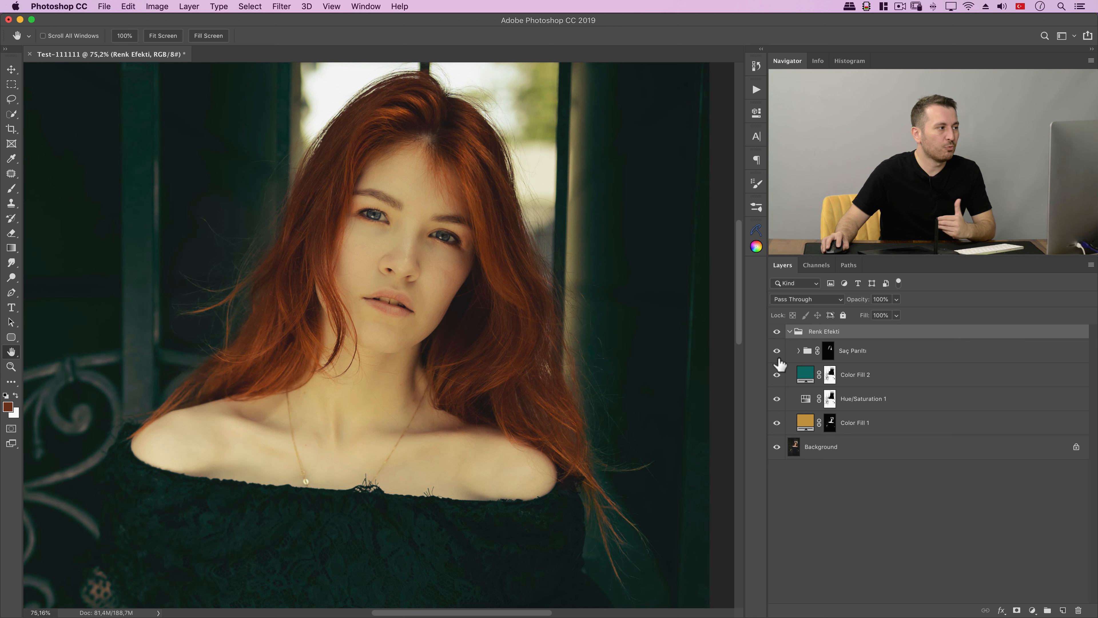
pyautogui.scroll(-8, 507, 305)
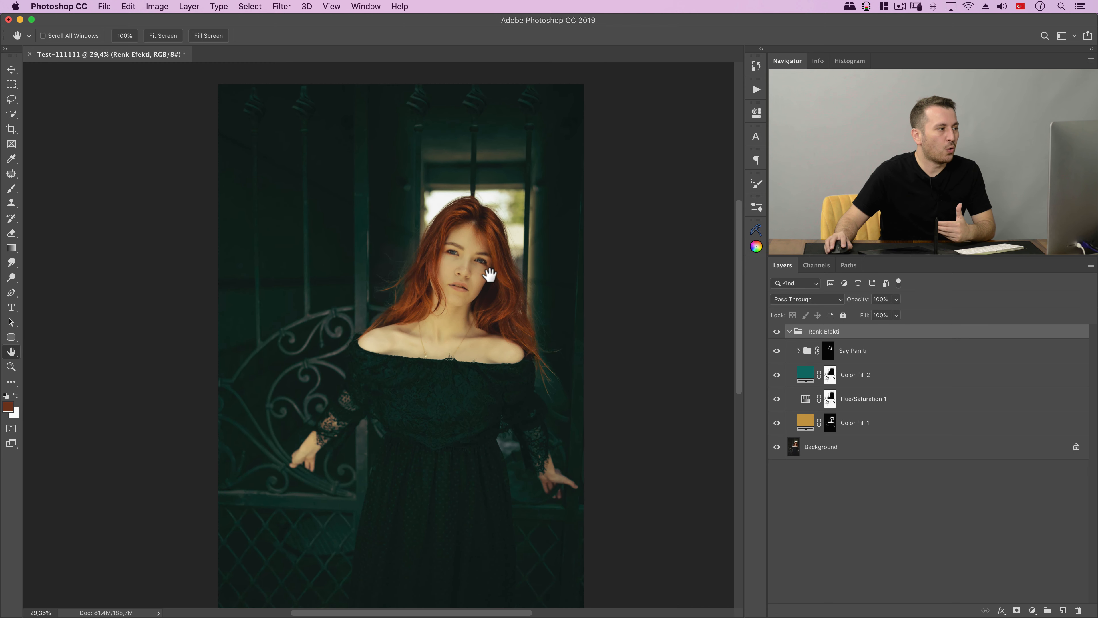
pyautogui.scroll(4, 489, 273)
pyautogui.moveTo(777, 352); pyautogui.dragTo(777, 430)
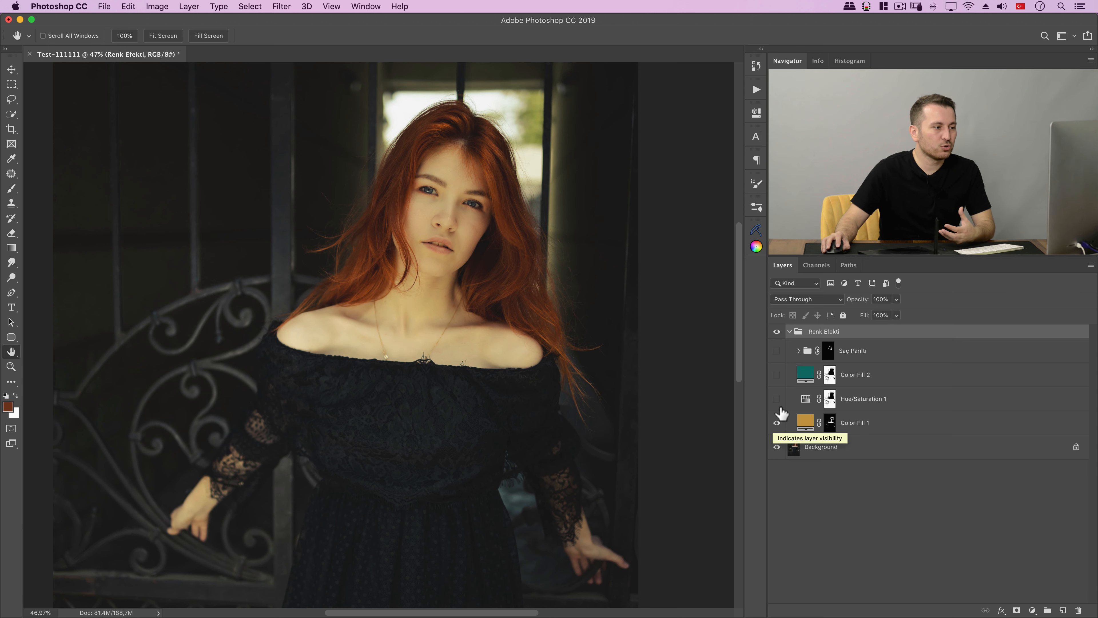
pyautogui.moveTo(777, 401); pyautogui.dragTo(779, 385)
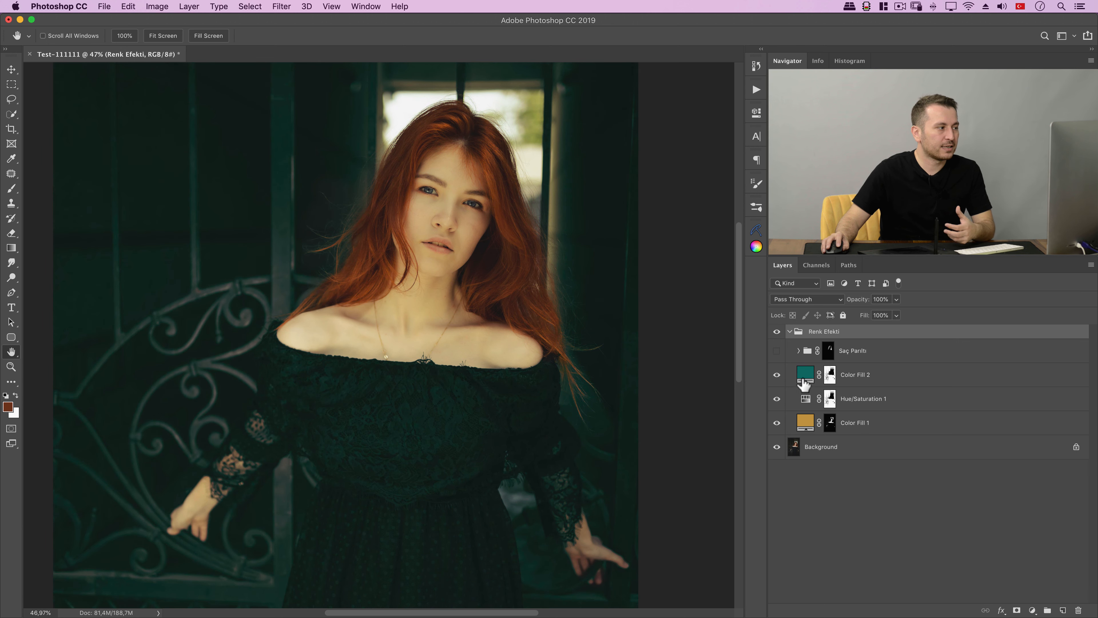
pyautogui.click(777, 351)
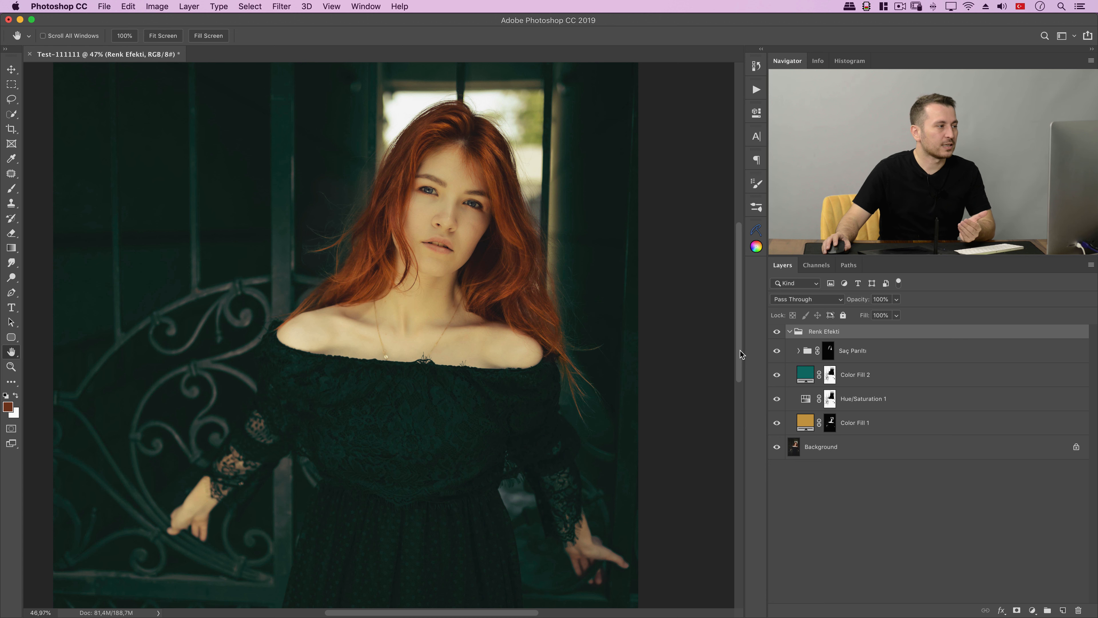
pyautogui.click(790, 331)
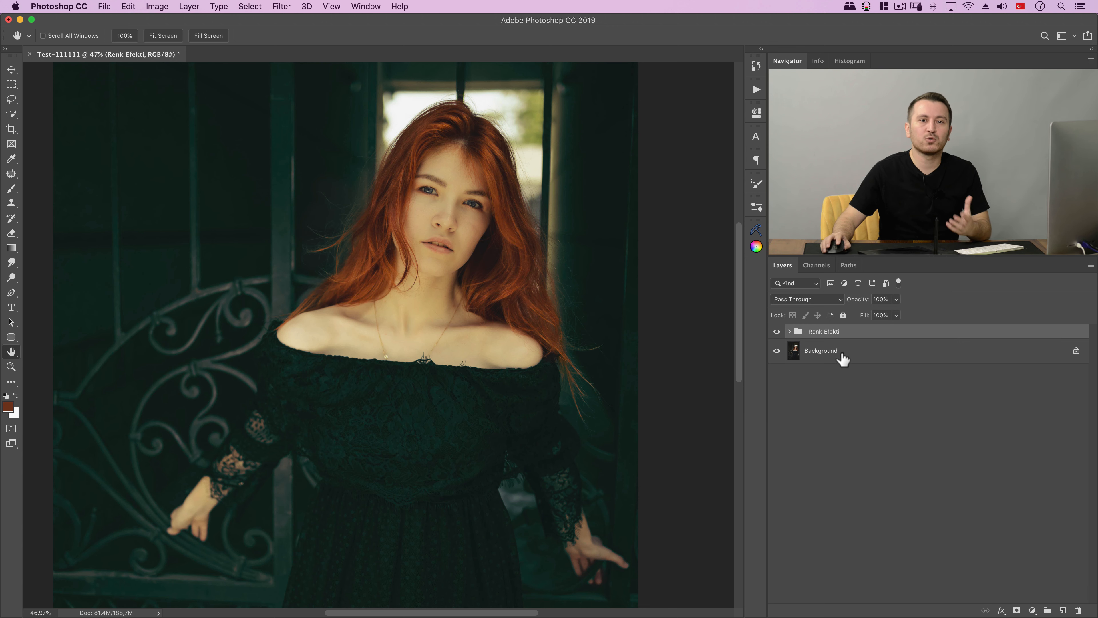
# - Compare the original and graded colors by toggling Renk Efekti, including a close view of the face
pyautogui.click(777, 332)
pyautogui.click(777, 332)
pyautogui.click(776, 331)
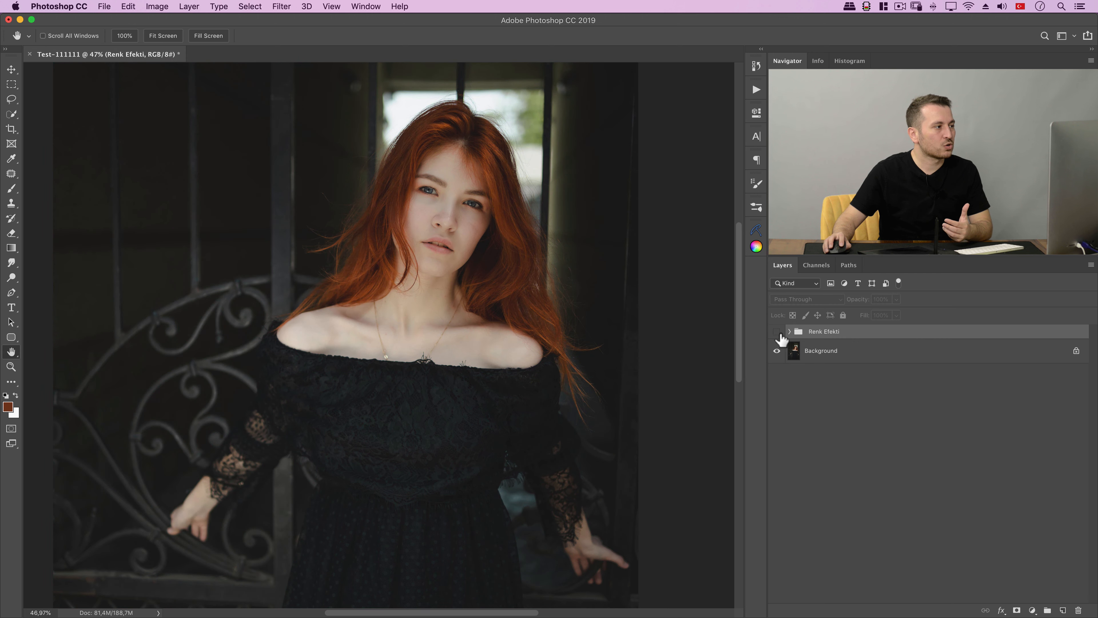
pyautogui.scroll(5, 385, 228)
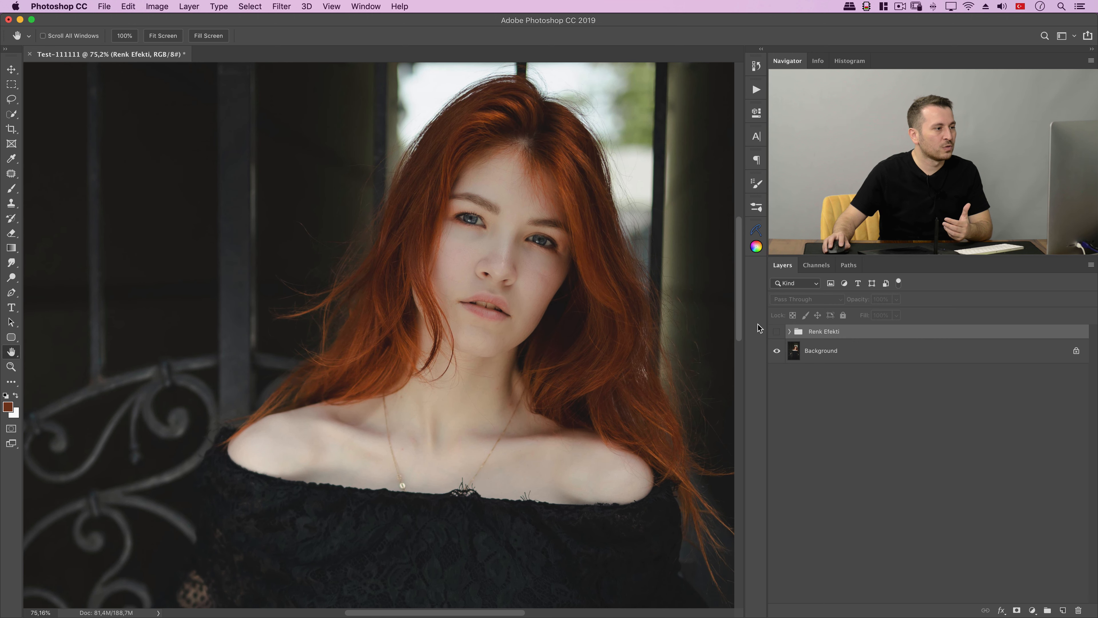
pyautogui.click(777, 332)
pyautogui.click(776, 332)
# - Make a final before-and-after comparison of the full and medium portrait views, leaving the Renk Efekti group shown
pyautogui.scroll(-5, 619, 306)
pyautogui.moveTo(637, 334); pyautogui.dragTo(479, 258)
pyautogui.scroll(-3, 511, 266)
pyautogui.scroll(1, 480, 258)
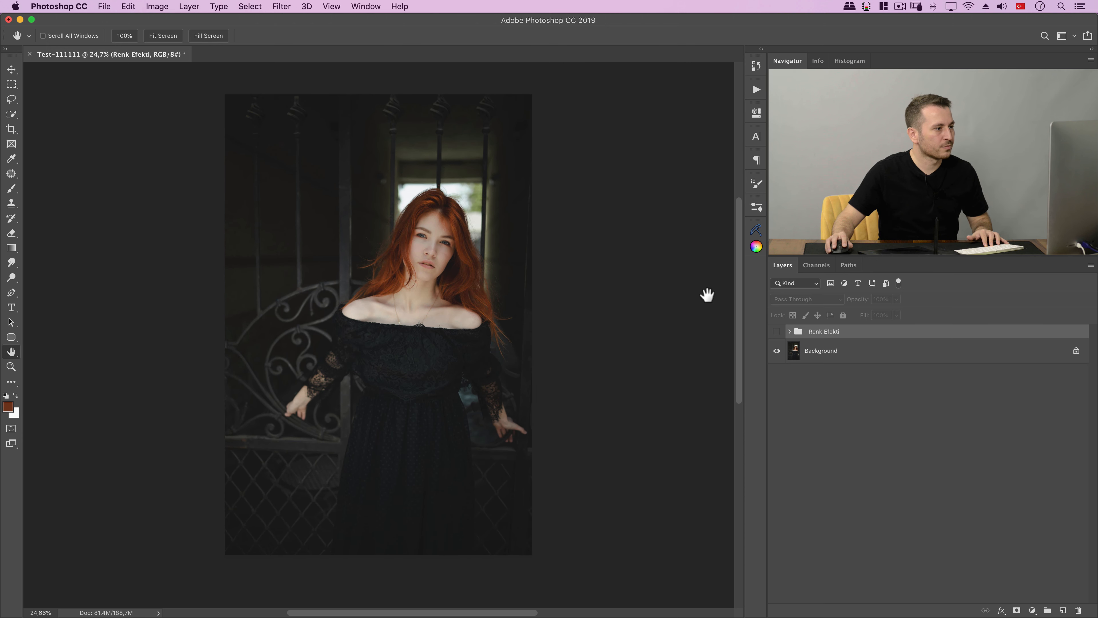
pyautogui.click(777, 332)
pyautogui.click(777, 332)
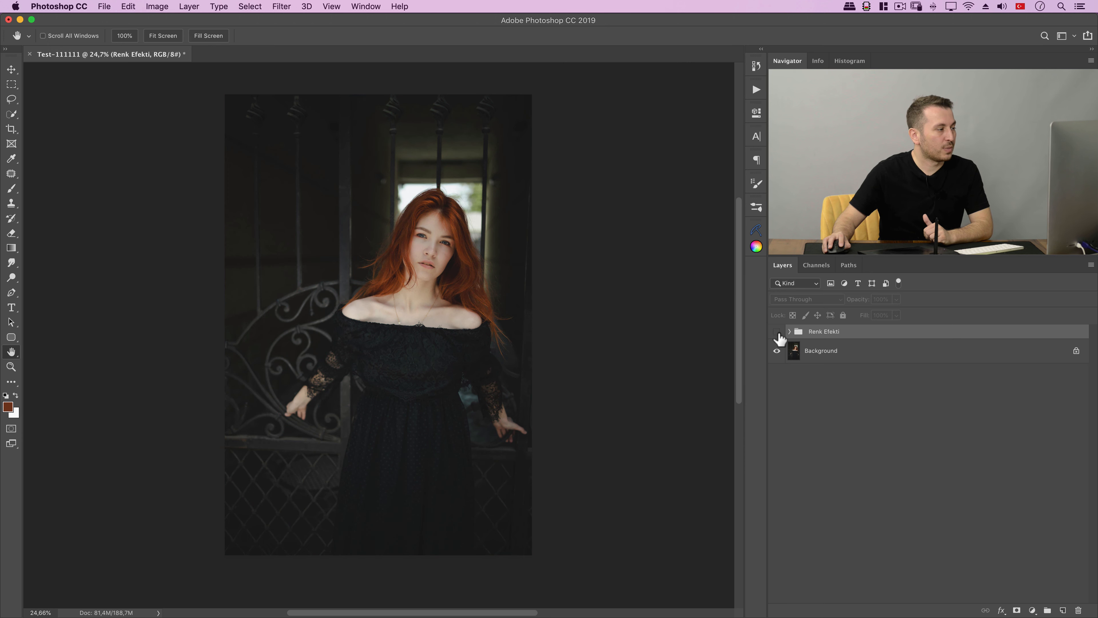
pyautogui.click(776, 331)
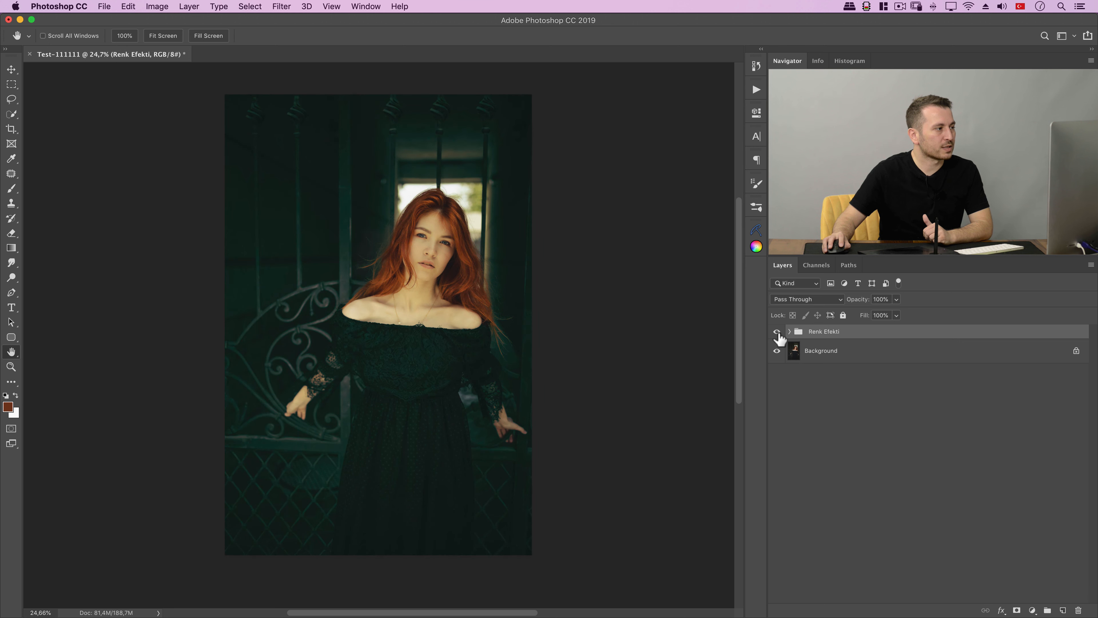
pyautogui.click(776, 332)
pyautogui.click(777, 332)
pyautogui.scroll(4, 503, 196)
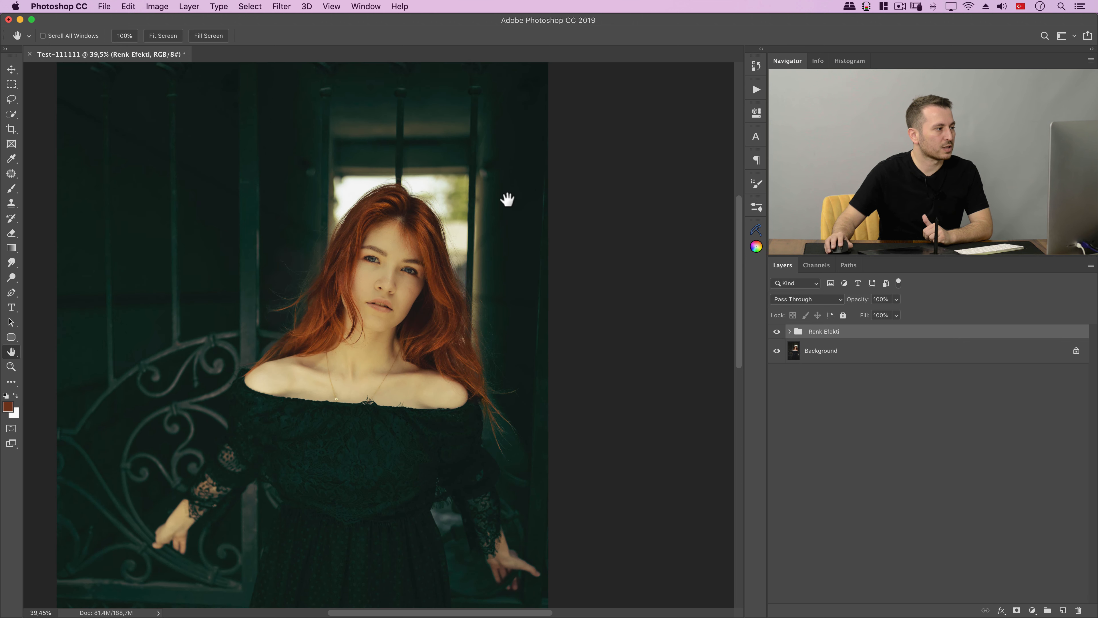
pyautogui.click(777, 332)
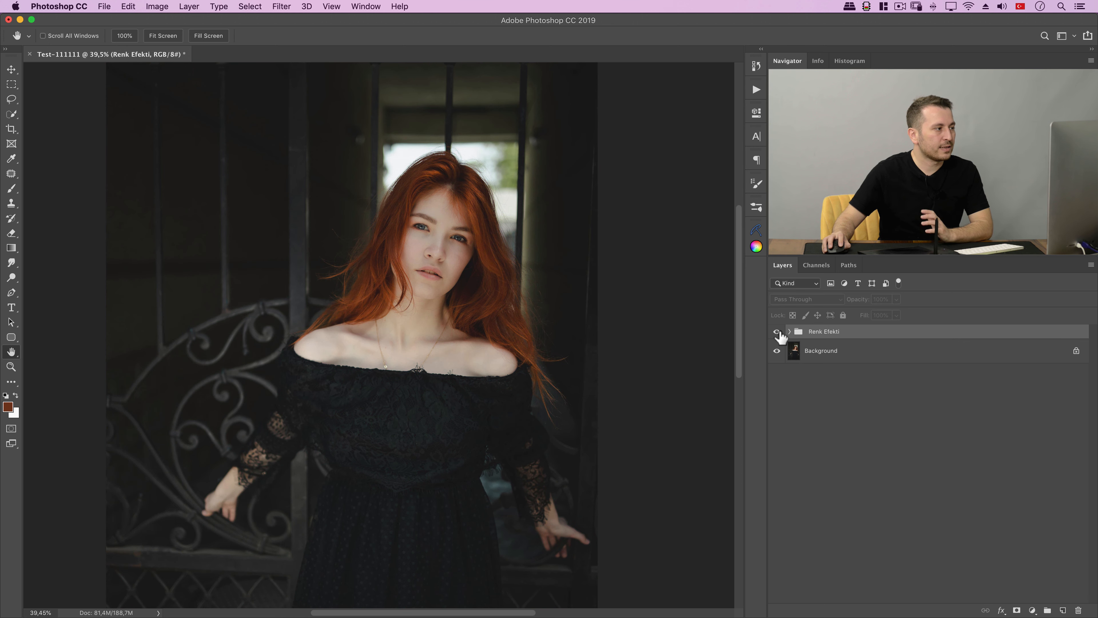
pyautogui.click(777, 332)
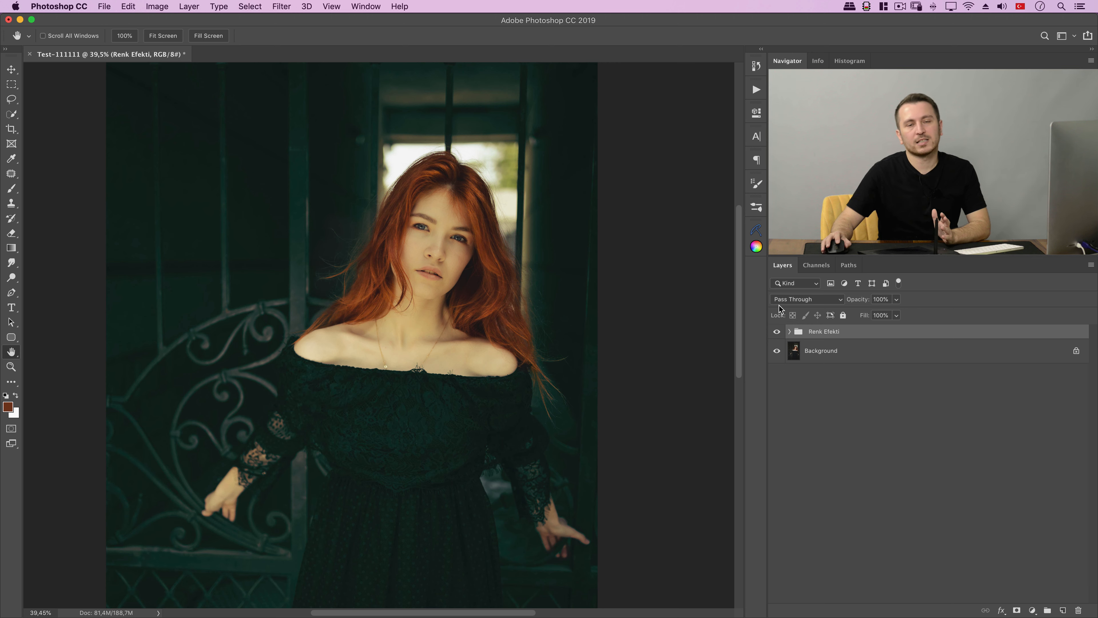